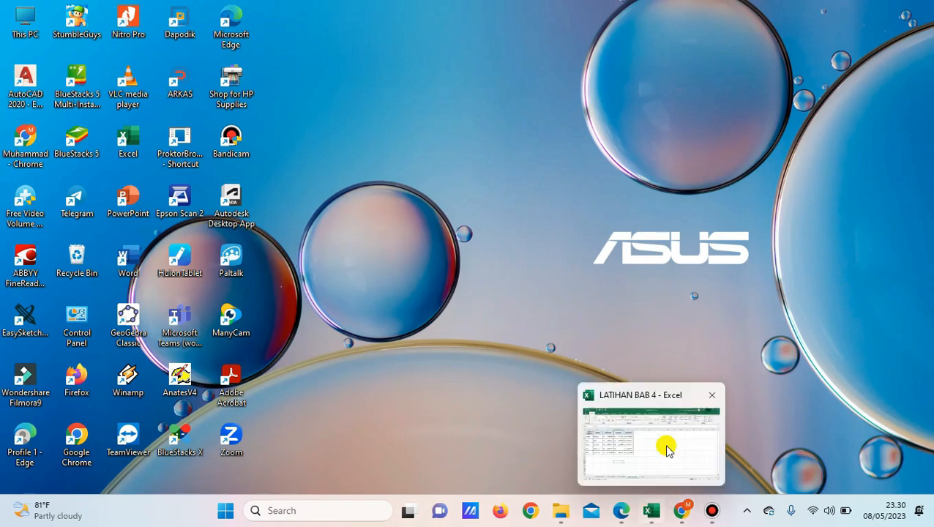
# Switch to the LATIHAN BAB 4 workbook in Excel
pyautogui.click(651, 514)
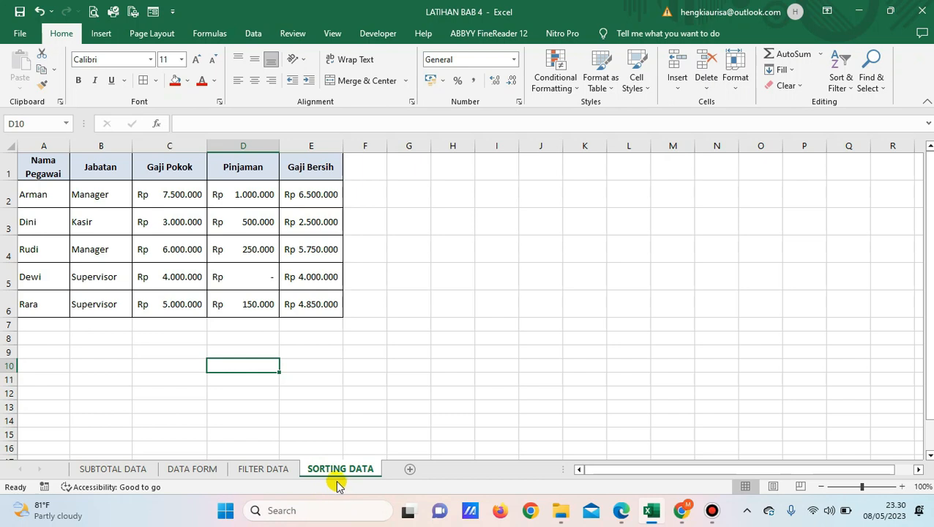
# Examine the employee salary table on the SORTING DATA sheet, including its header row, the Nama Pegawai entries and the data rows
pyautogui.moveTo(42, 157); pyautogui.dragTo(300, 303)
pyautogui.click(59, 171)
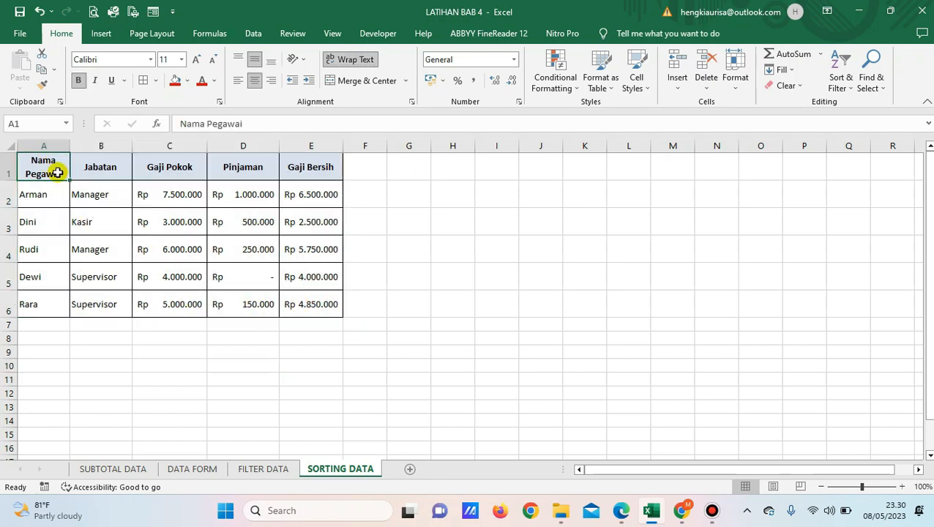
pyautogui.click(65, 195)
pyautogui.click(64, 219)
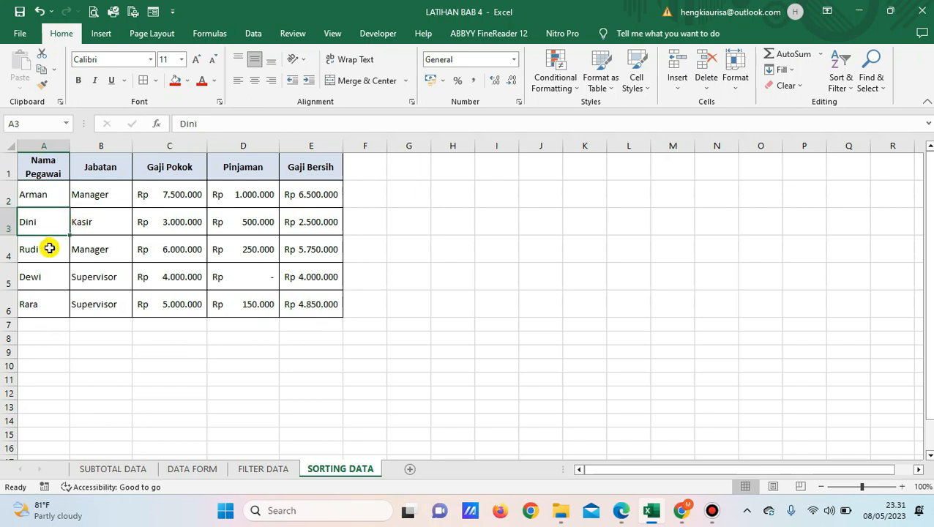
pyautogui.click(50, 248)
pyautogui.click(52, 274)
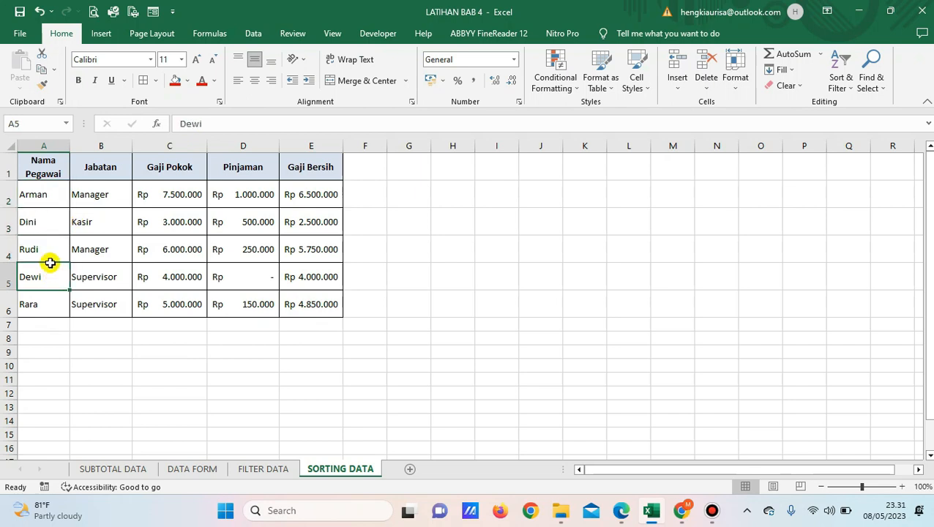
pyautogui.click(49, 198)
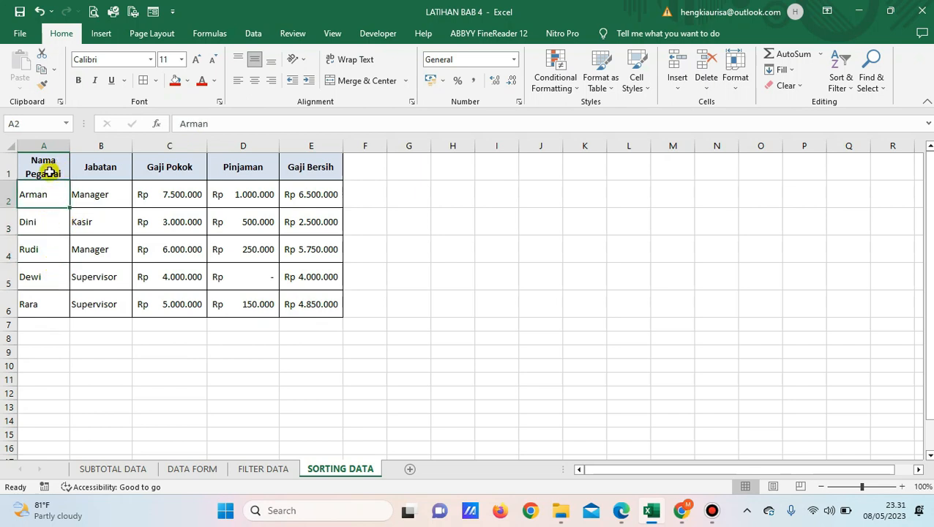
pyautogui.moveTo(46, 197); pyautogui.dragTo(38, 298)
pyautogui.click(38, 196)
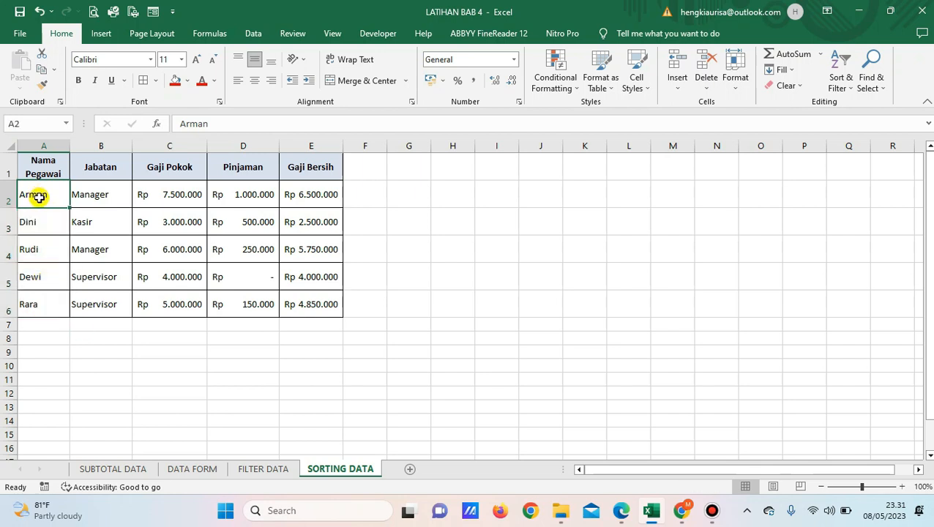
pyautogui.click(48, 227)
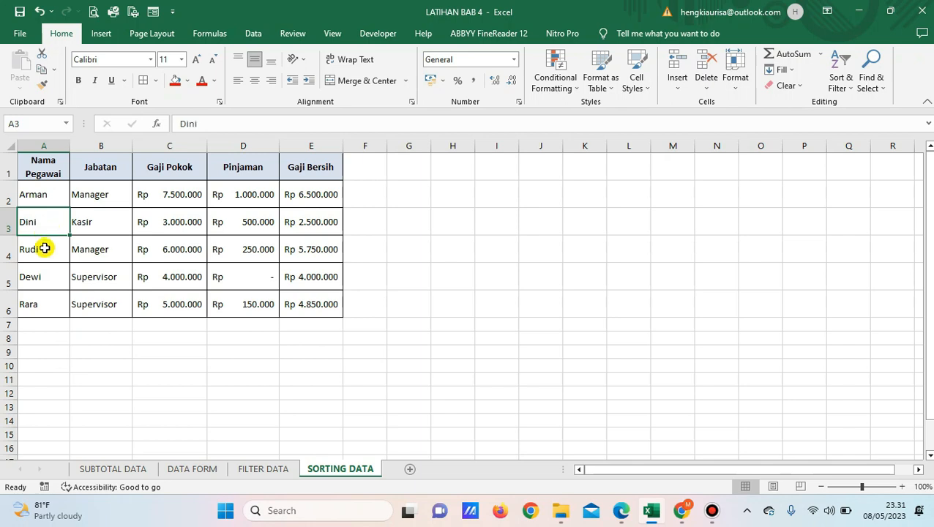
pyautogui.click(44, 250)
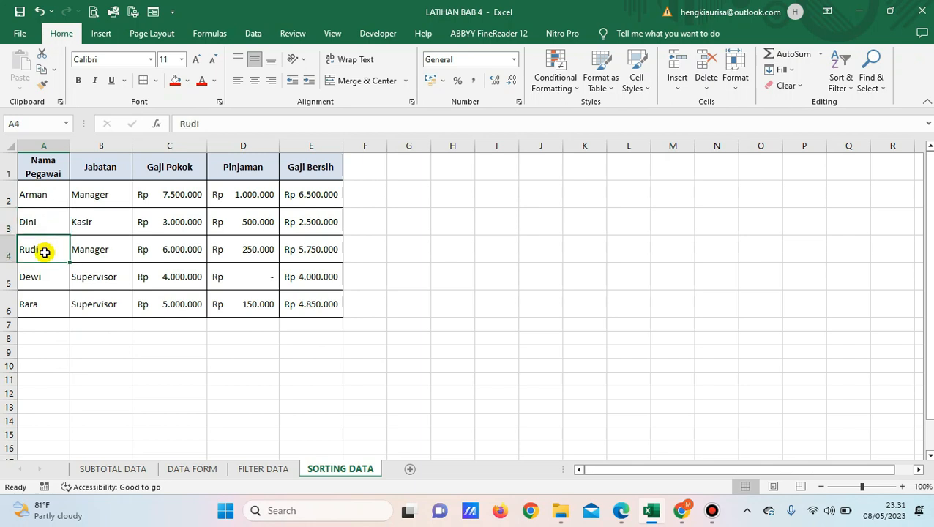
pyautogui.click(47, 283)
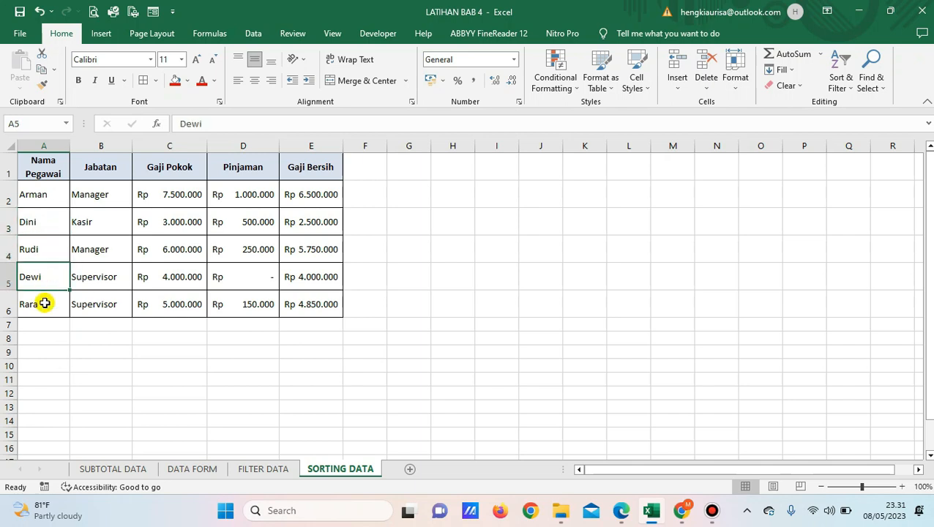
pyautogui.click(46, 305)
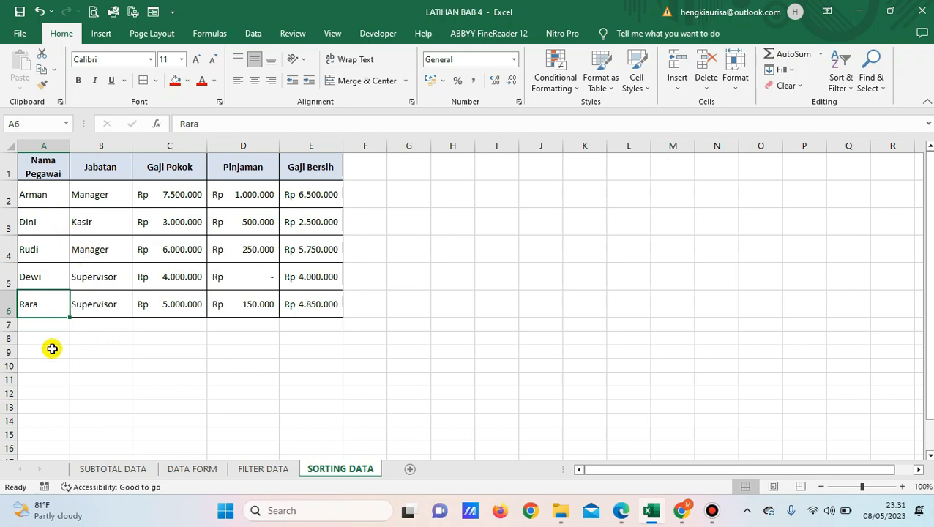
pyautogui.click(50, 202)
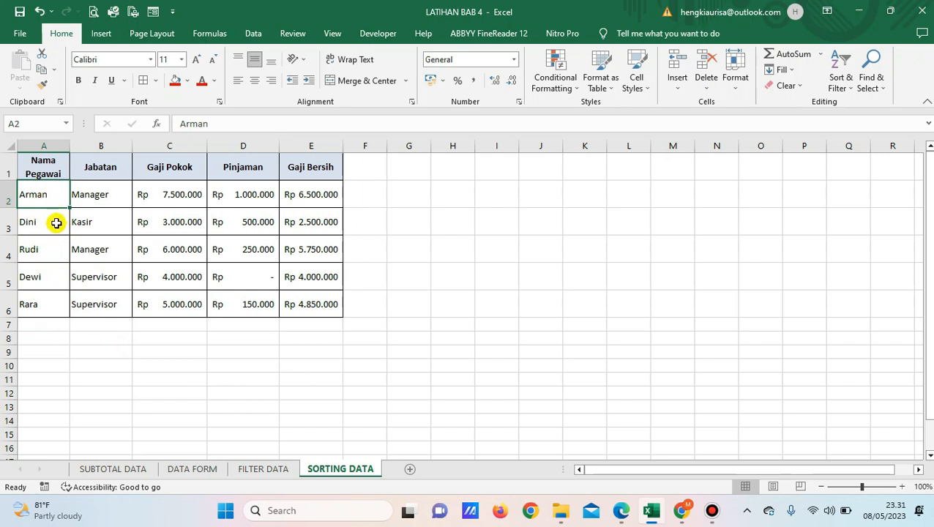
pyautogui.click(97, 196)
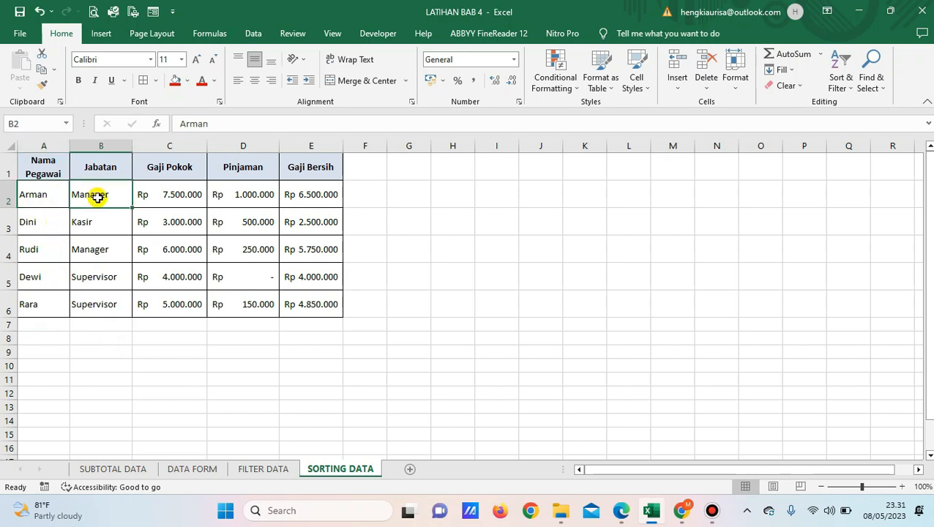
pyautogui.click(44, 204)
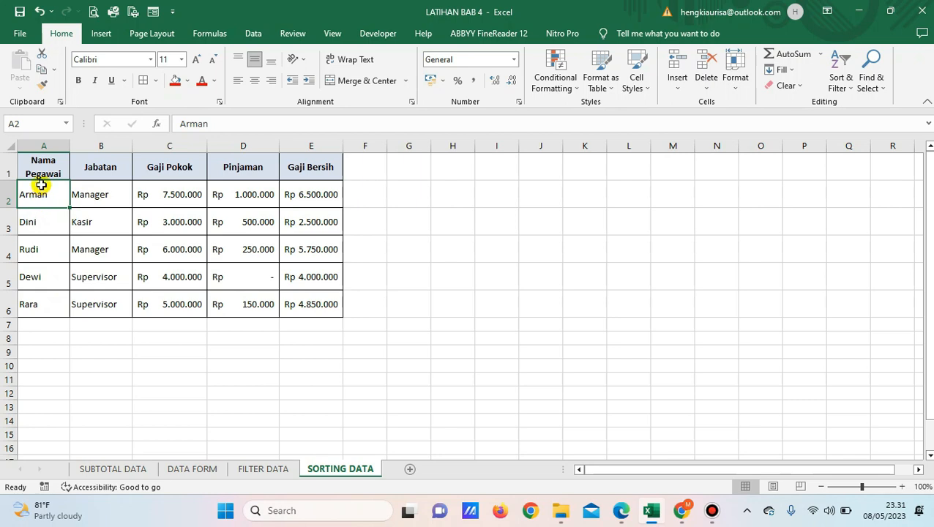
pyautogui.moveTo(43, 174); pyautogui.dragTo(305, 306)
pyautogui.moveTo(40, 193); pyautogui.dragTo(333, 313)
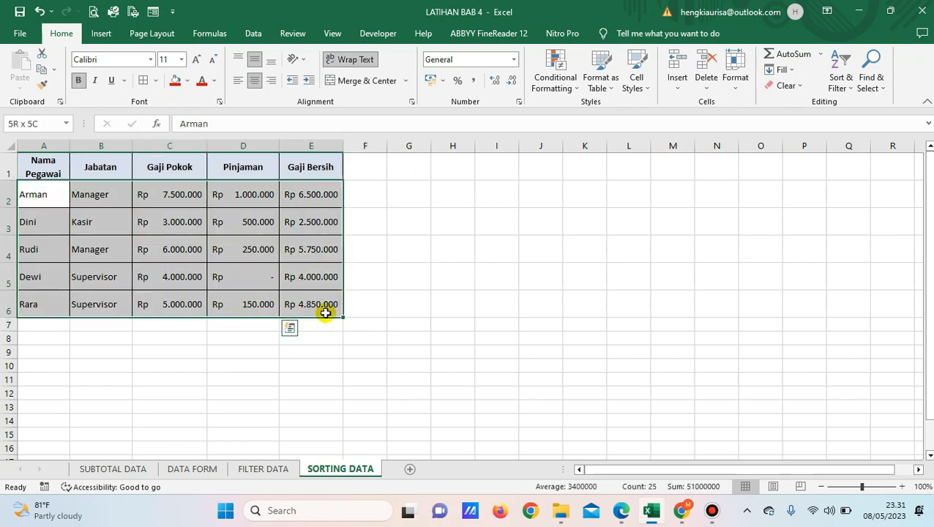
pyautogui.click(64, 249)
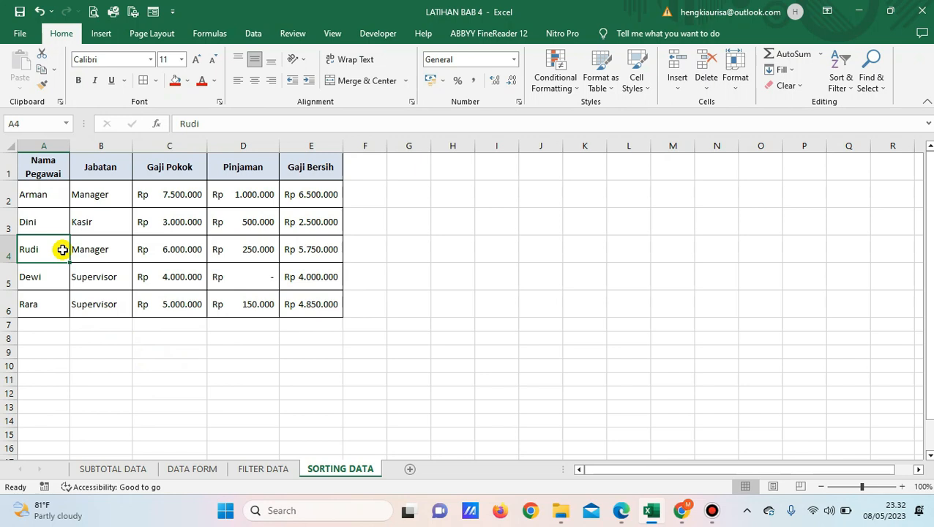
# Start a Custom Sort of the employee table from cell A2 and place the Sort dialog beside the data
pyautogui.click(52, 200)
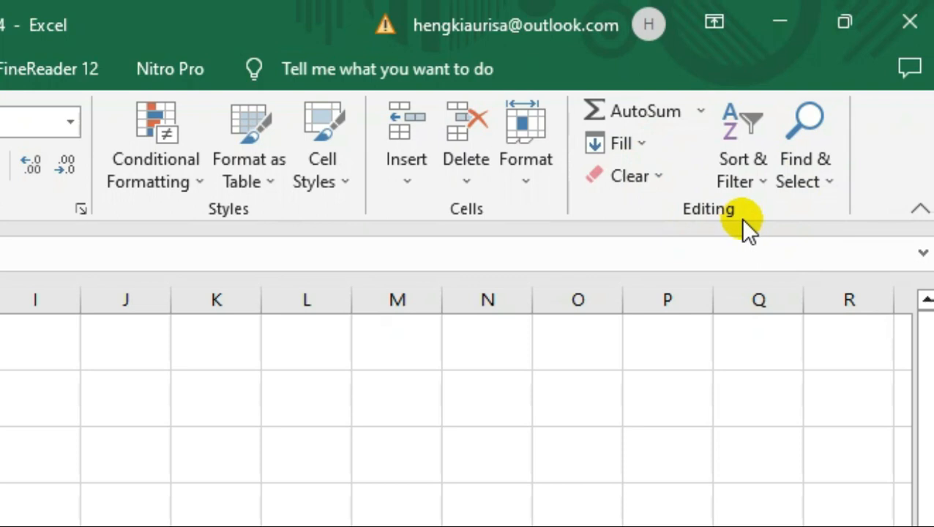
pyautogui.click(761, 178)
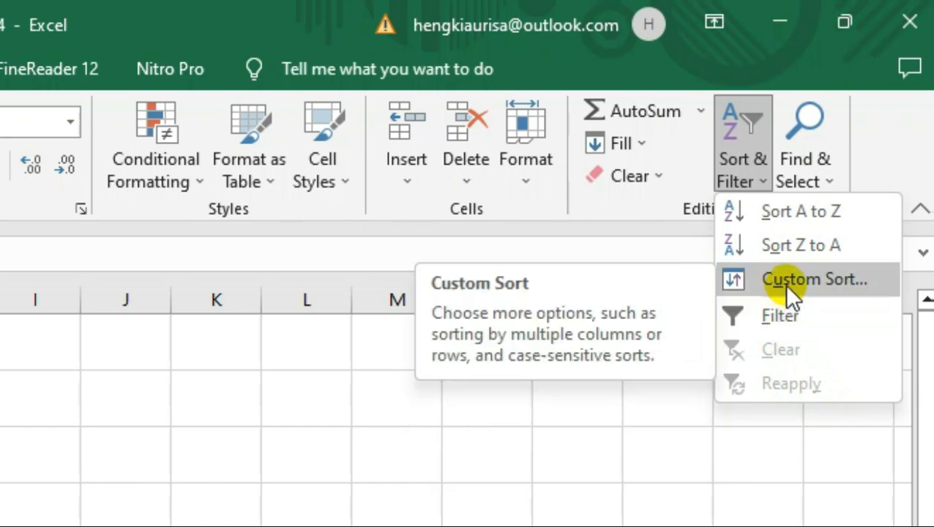
pyautogui.click(864, 142)
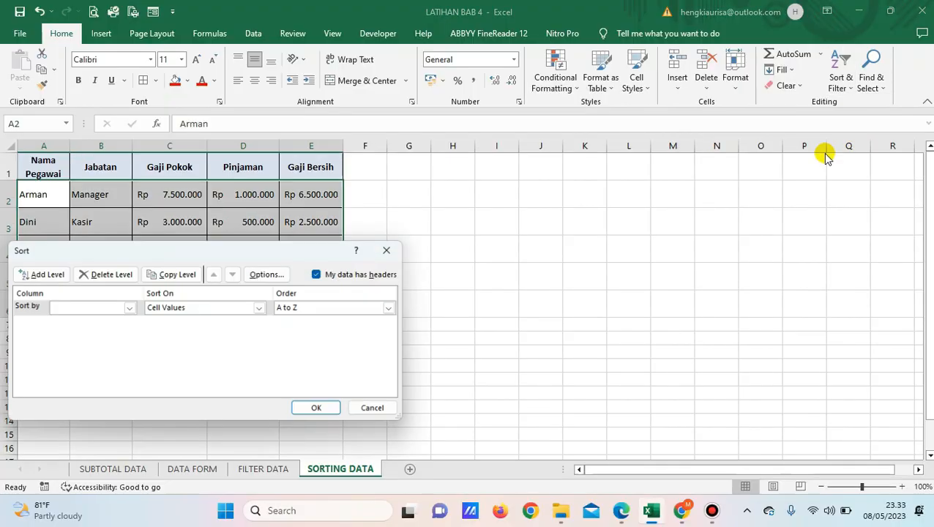
pyautogui.moveTo(289, 250); pyautogui.dragTo(645, 159)
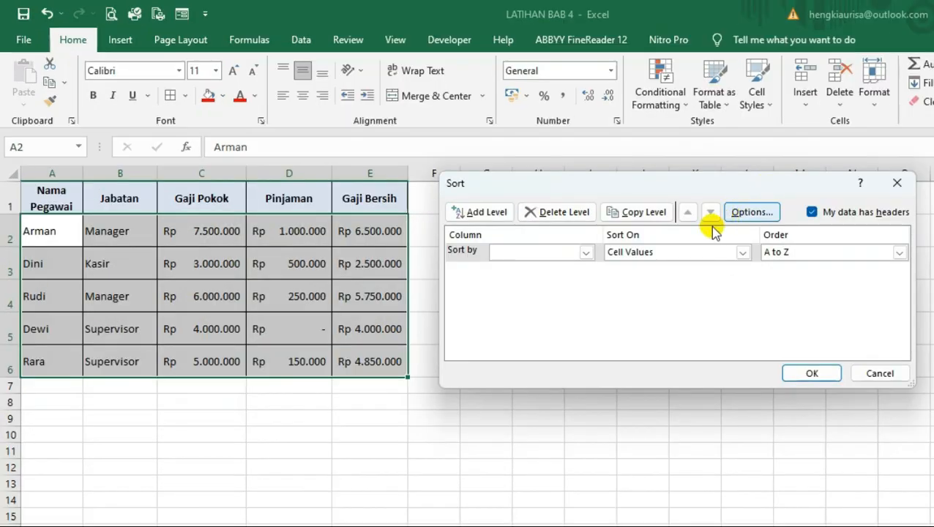
pyautogui.moveTo(573, 191); pyautogui.dragTo(570, 174)
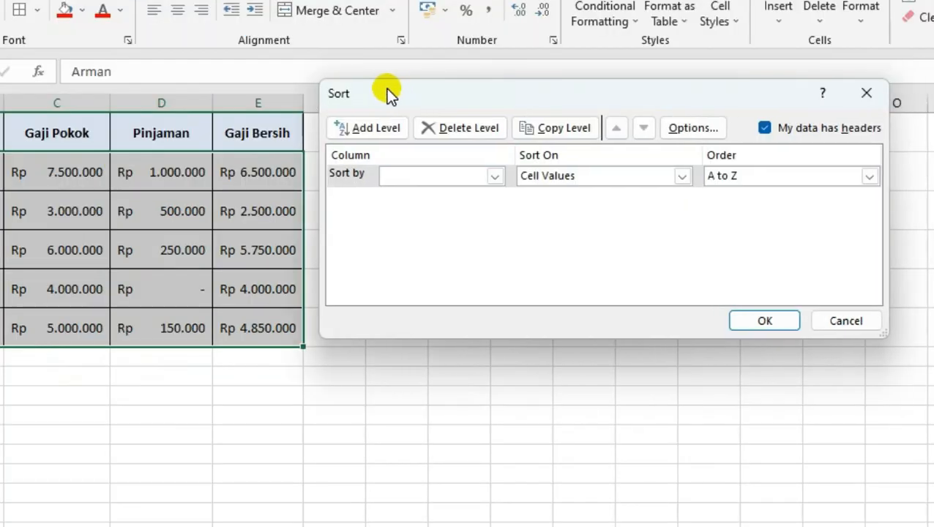
pyautogui.moveTo(387, 90); pyautogui.dragTo(400, 90)
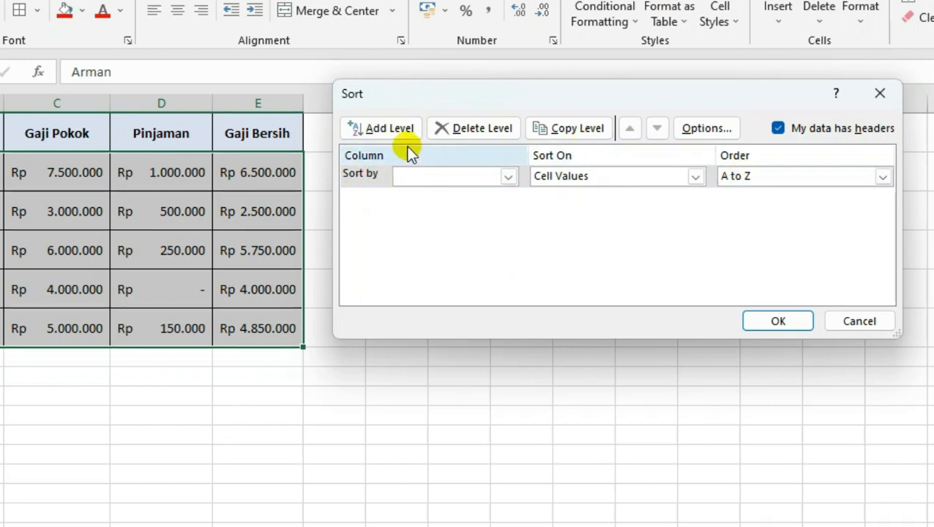
# Add two blank sort levels and delete both of them again
pyautogui.click(395, 129)
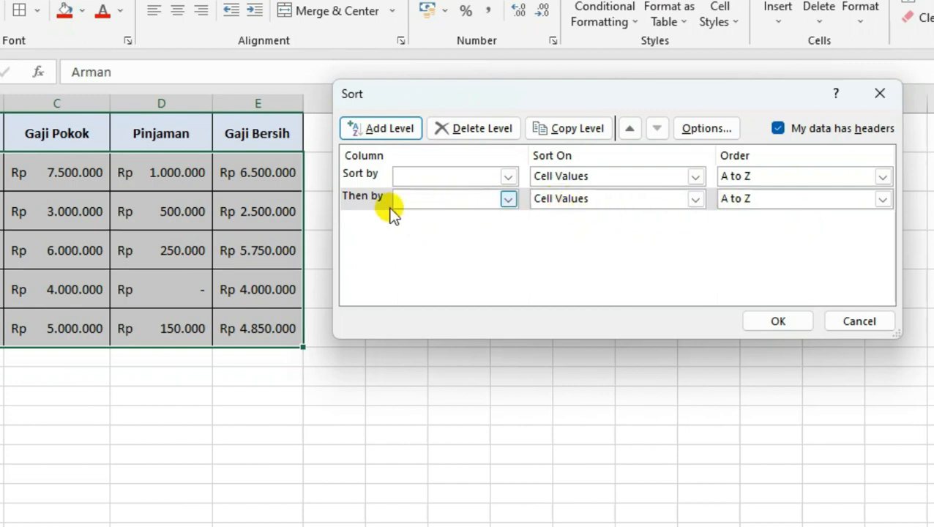
pyautogui.click(373, 129)
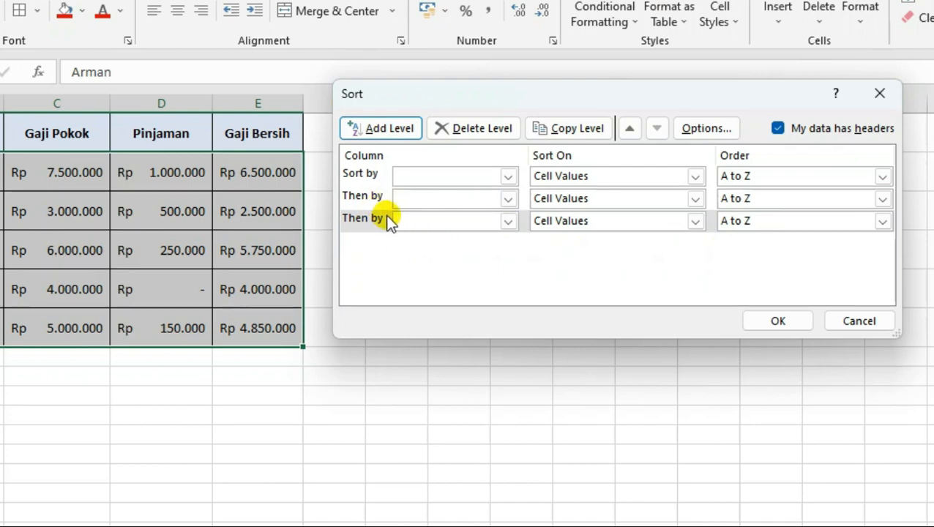
pyautogui.click(463, 135)
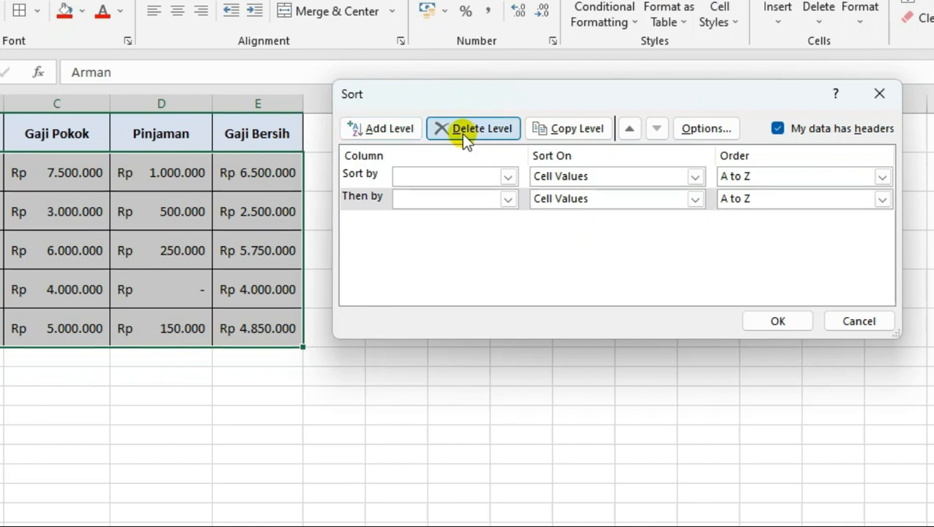
pyautogui.click(463, 134)
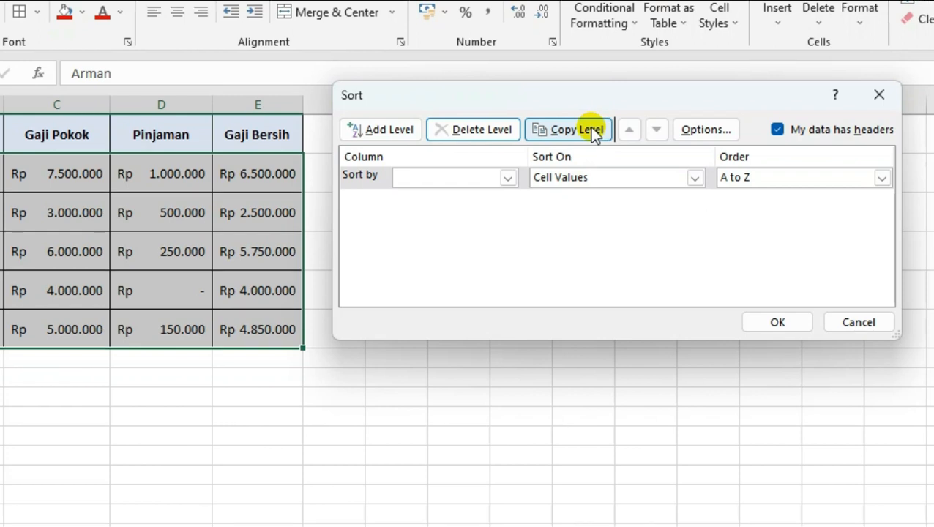
# Try the Sort left to right orientation in the sort options, and confirm with Sort top to bottom selected
pyautogui.click(704, 133)
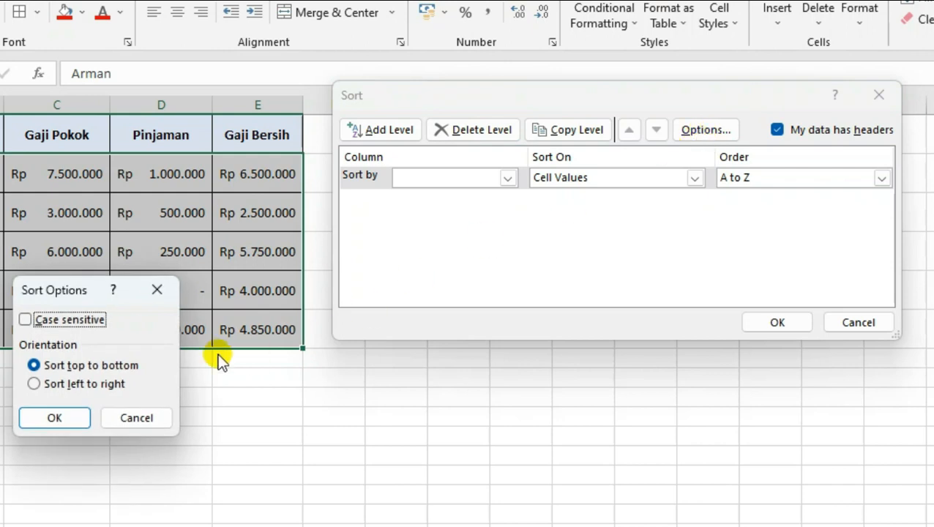
pyautogui.moveTo(86, 289); pyautogui.dragTo(433, 199)
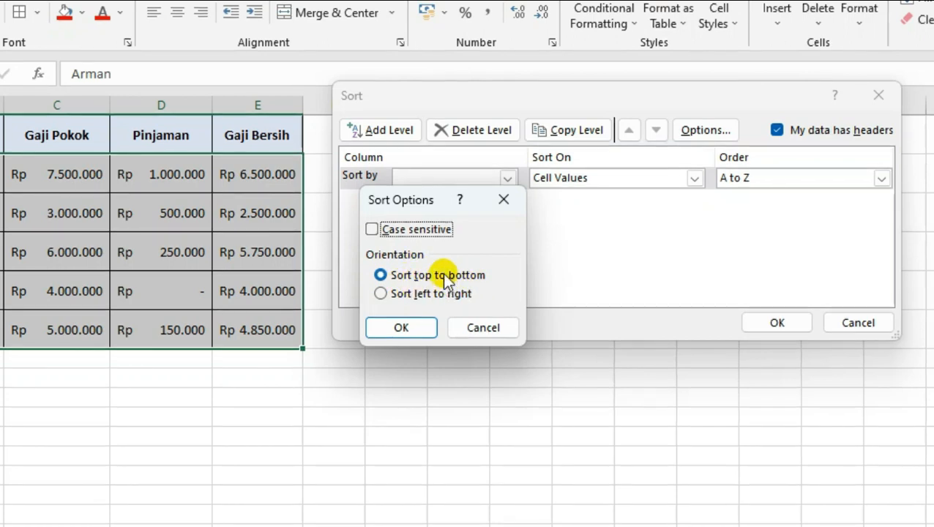
pyautogui.click(385, 296)
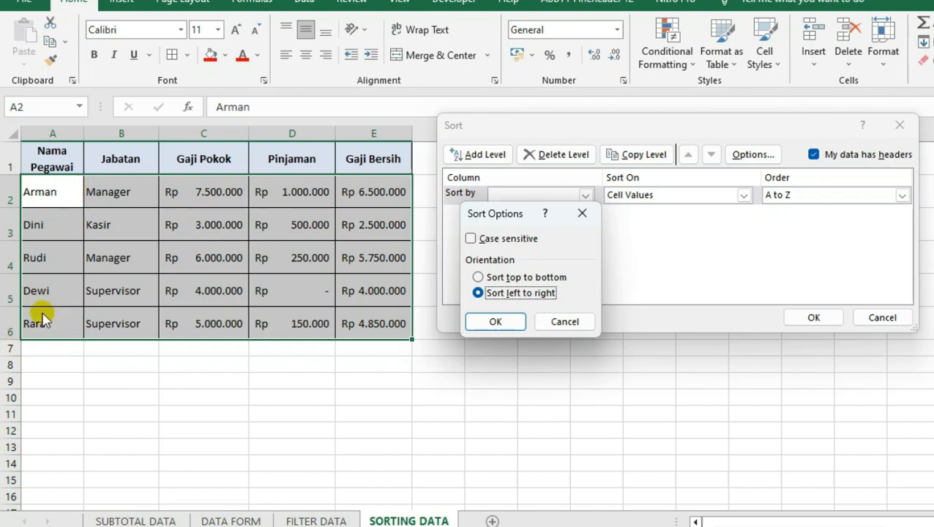
pyautogui.click(489, 280)
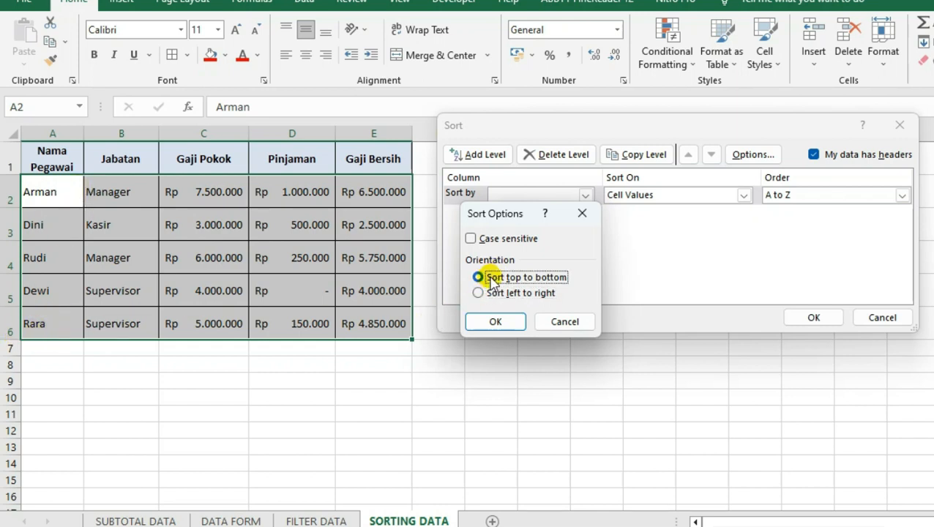
pyautogui.click(494, 322)
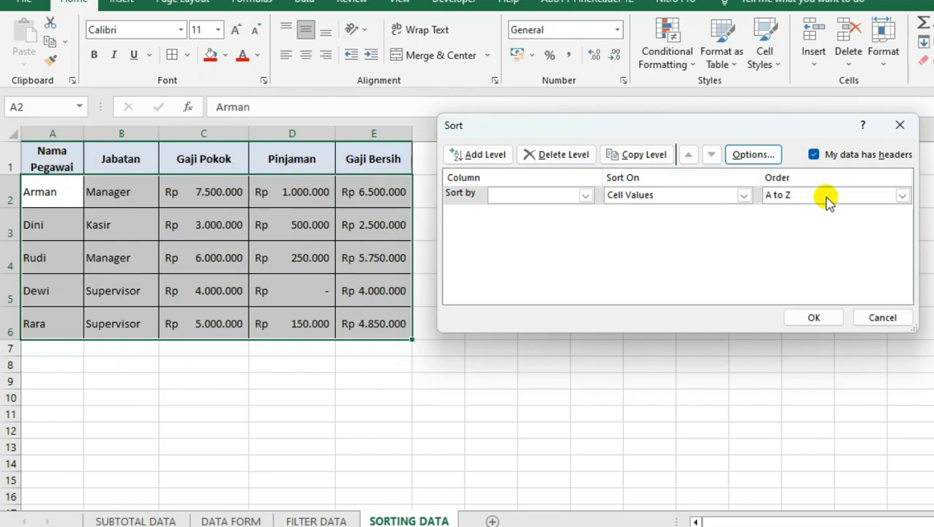
# Compare the Sort by column choices with My data has headers turned off and turned back on
pyautogui.click(585, 195)
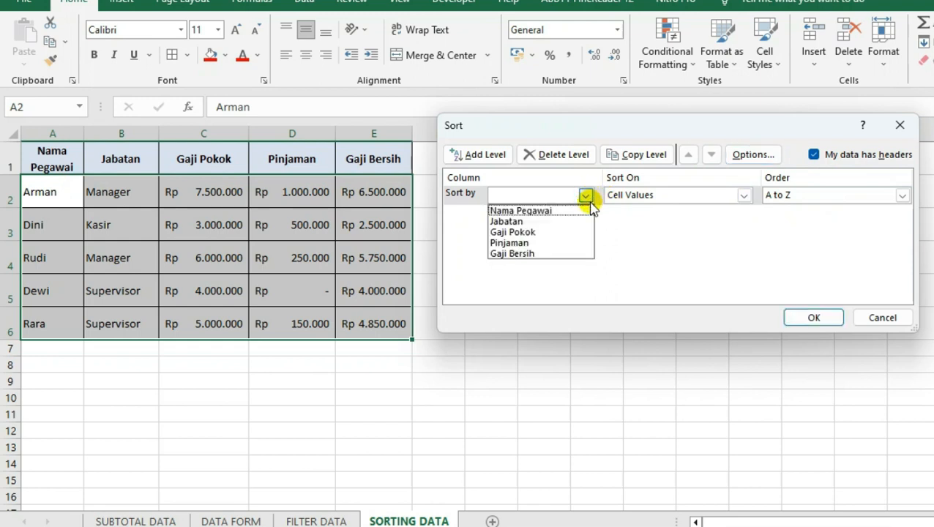
pyautogui.click(815, 156)
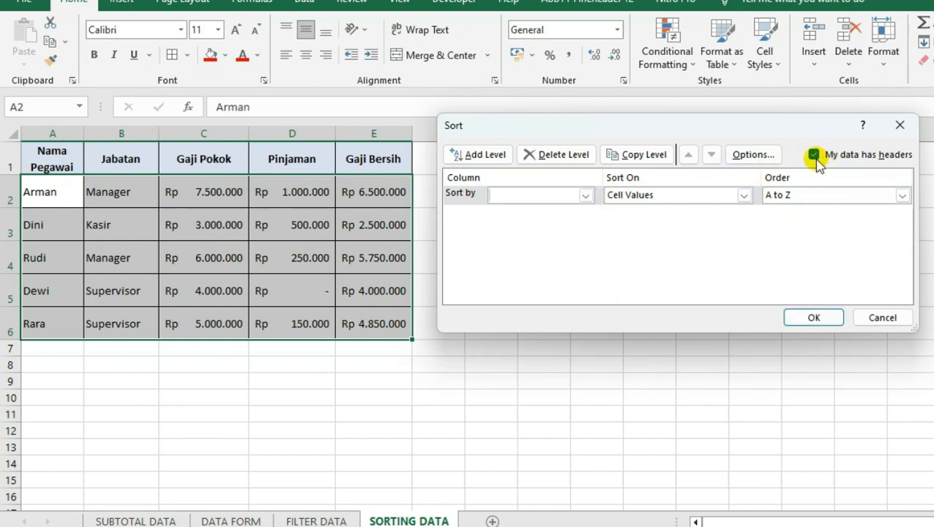
pyautogui.click(814, 155)
pyautogui.click(586, 195)
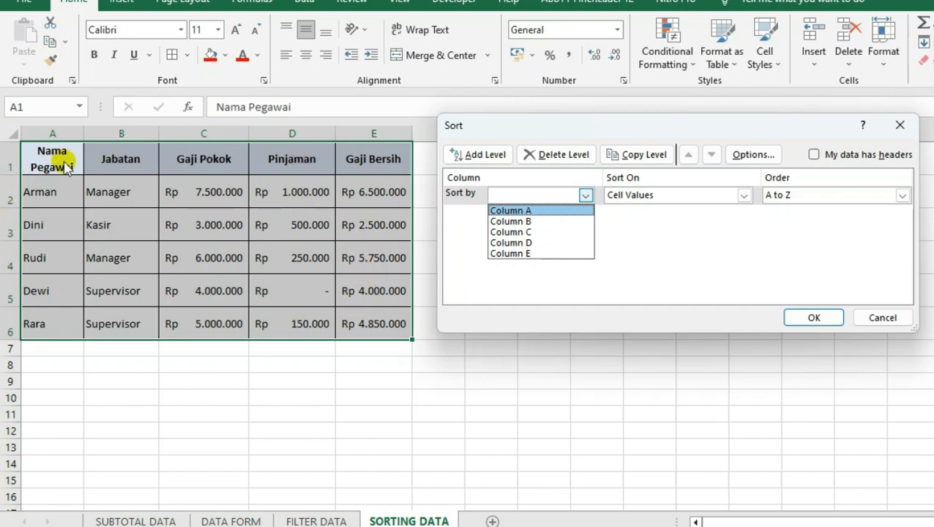
pyautogui.click(818, 158)
pyautogui.click(814, 155)
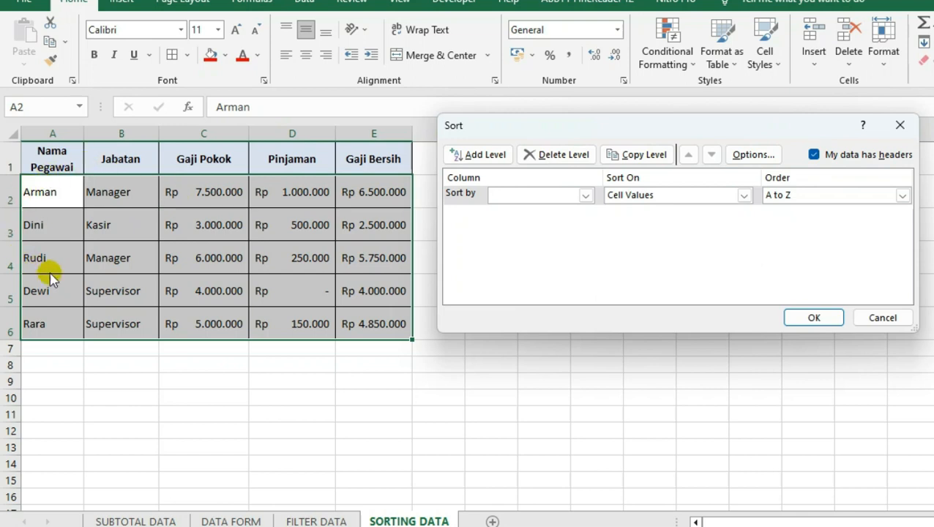
pyautogui.click(586, 196)
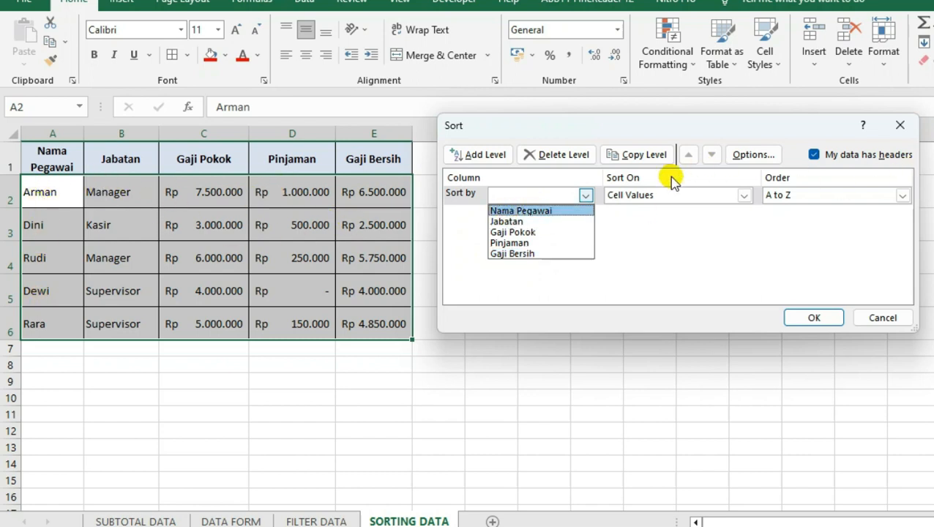
# Turn off My data has headers, examine the Sort by column choices it offers, and turn the header option back on
pyautogui.click(585, 195)
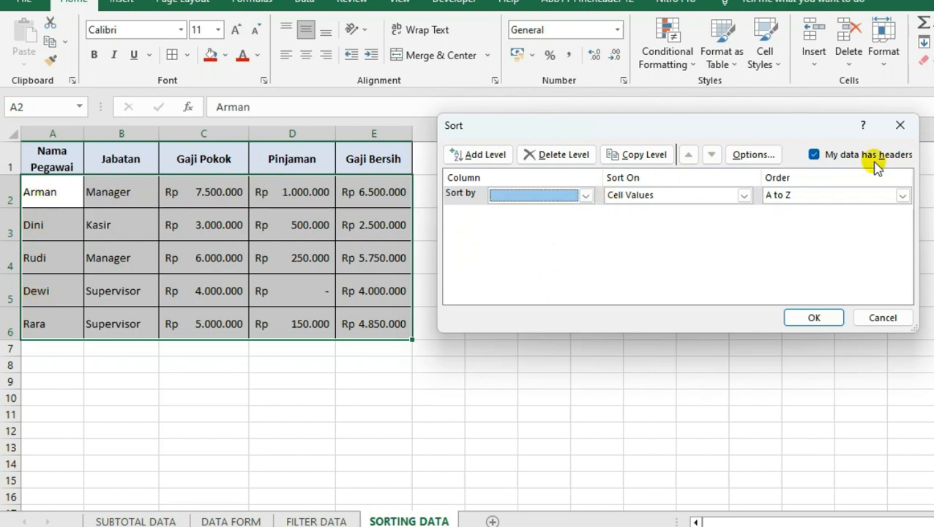
pyautogui.click(814, 155)
pyautogui.click(585, 194)
pyautogui.click(585, 194)
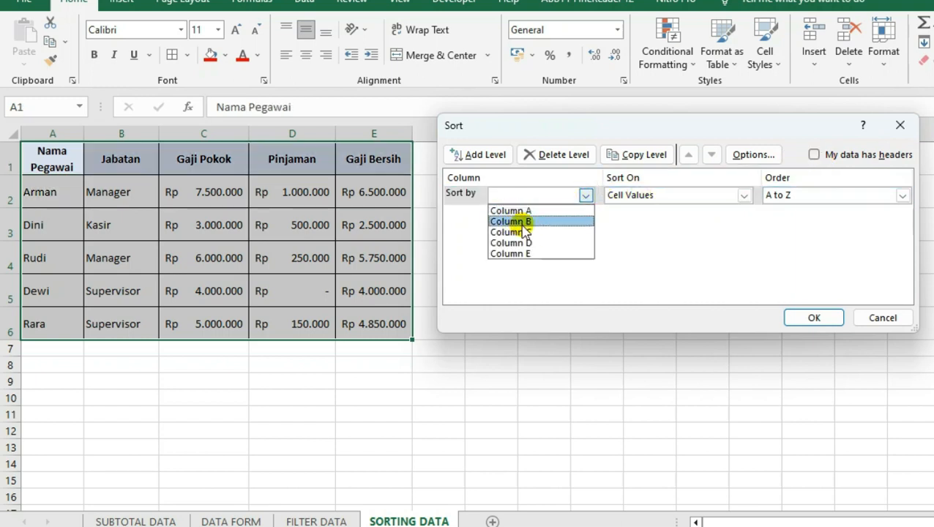
pyautogui.press('Up')
pyautogui.press('Down')
pyautogui.press('Down')
pyautogui.press('Down')
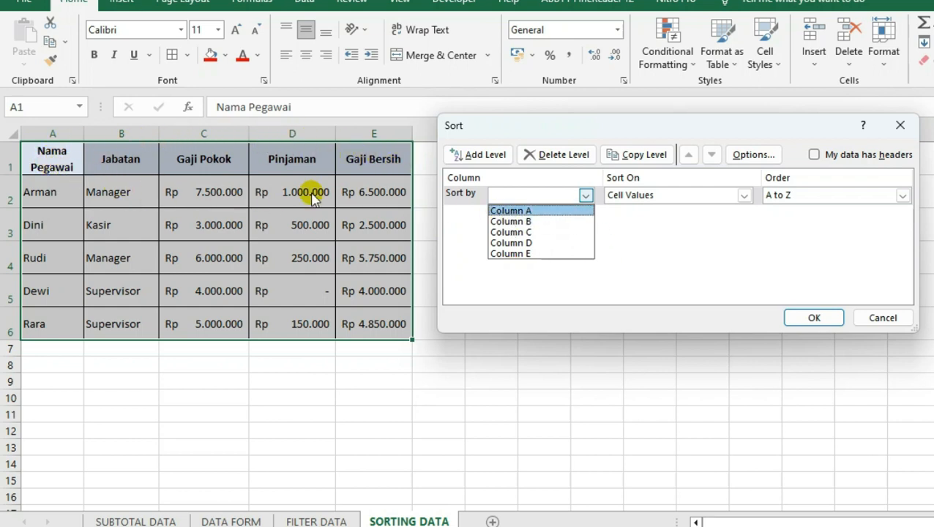
pyautogui.click(813, 156)
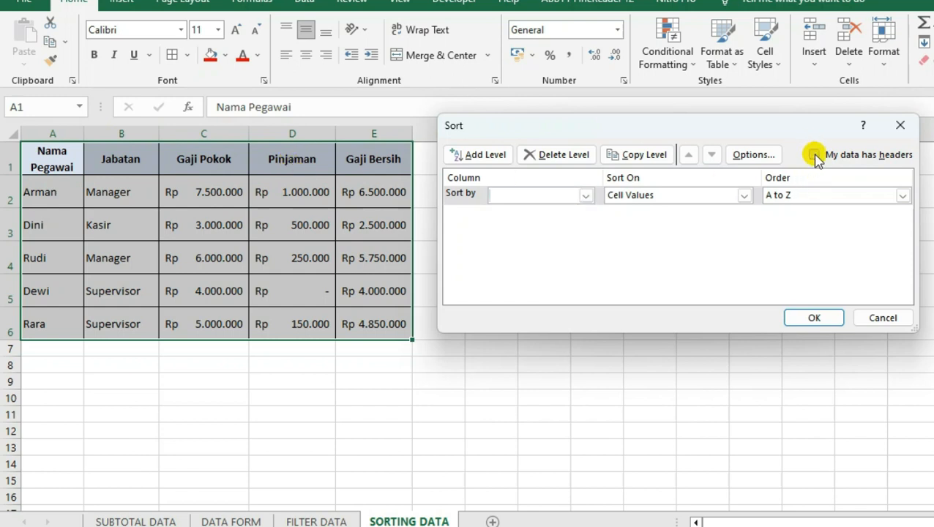
pyautogui.click(814, 155)
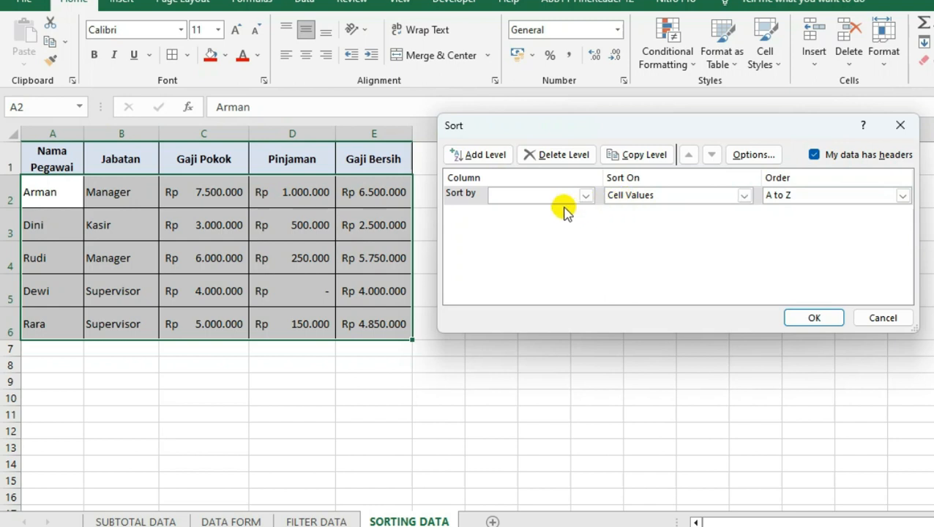
# Sort the employee table by Nama Pegawai on Cell Values in A to Z order
pyautogui.click(586, 196)
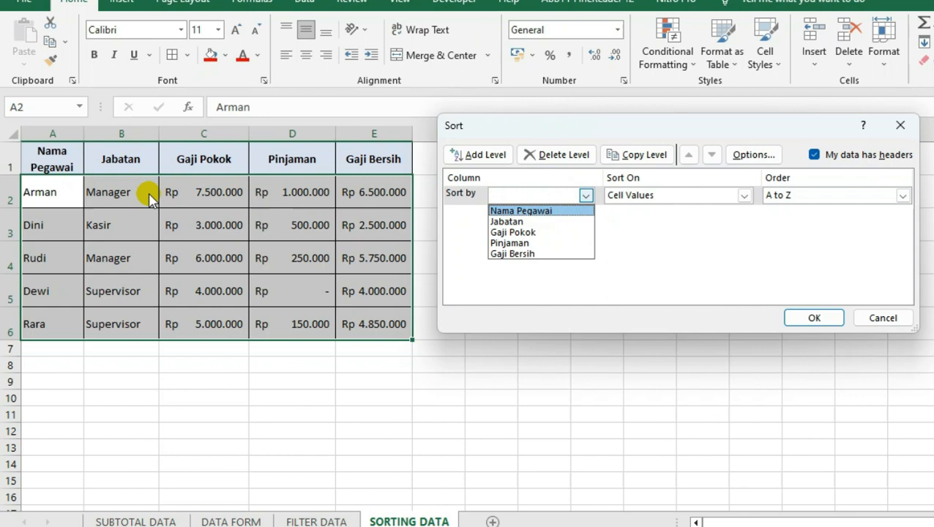
pyautogui.click(504, 222)
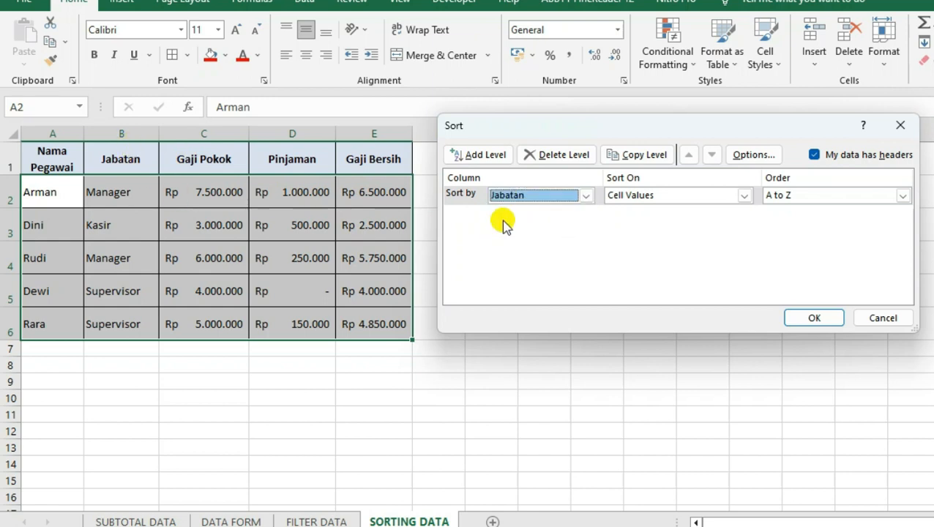
pyautogui.click(587, 196)
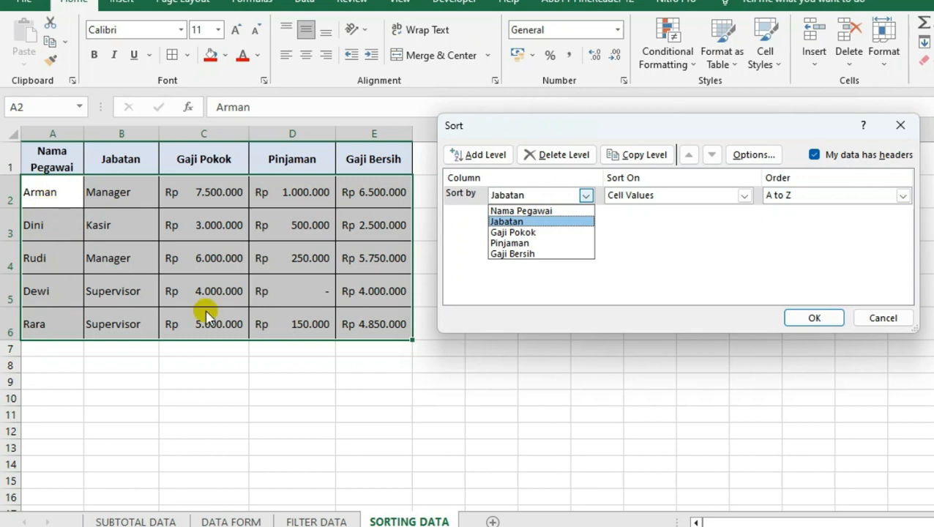
pyautogui.click(533, 212)
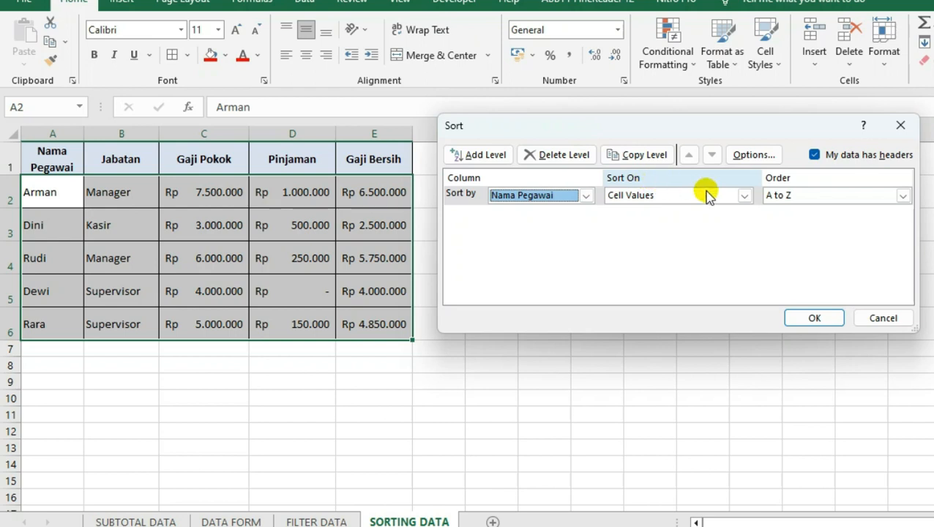
pyautogui.click(744, 195)
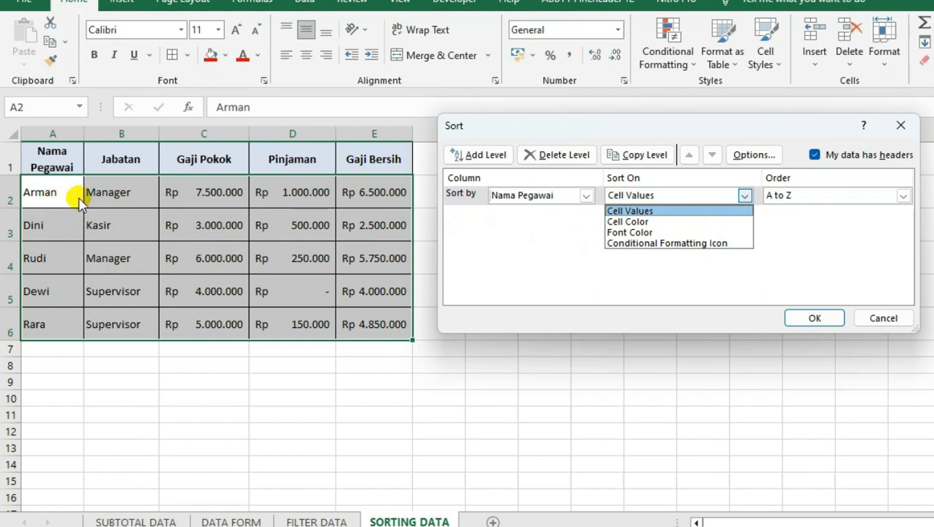
pyautogui.click(629, 211)
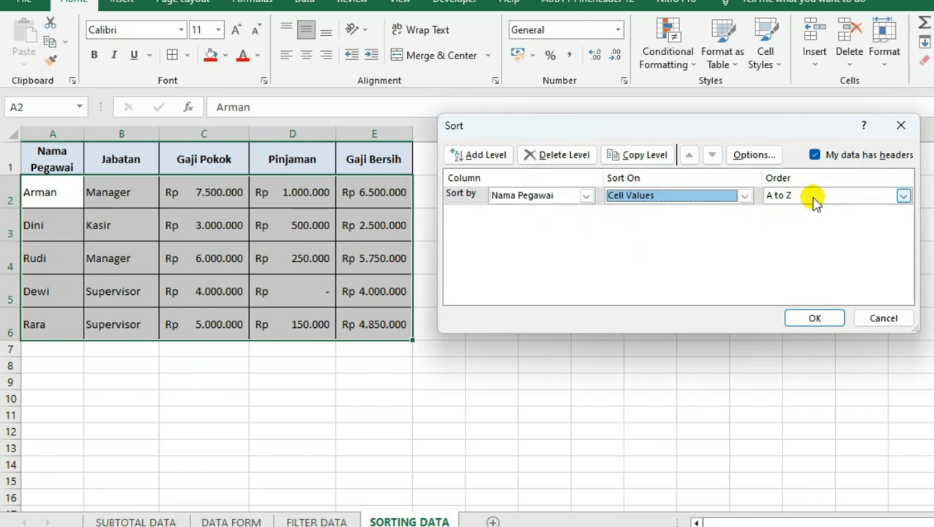
pyautogui.click(903, 196)
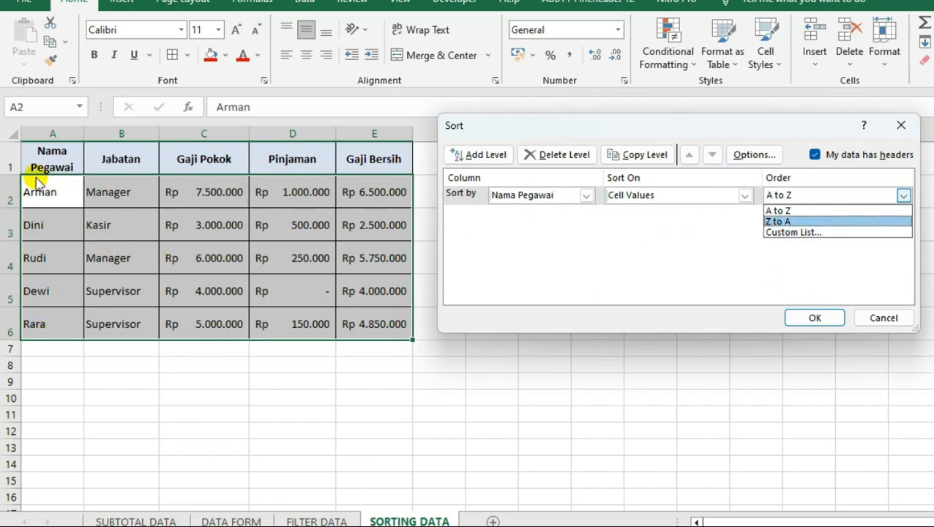
pyautogui.click(778, 211)
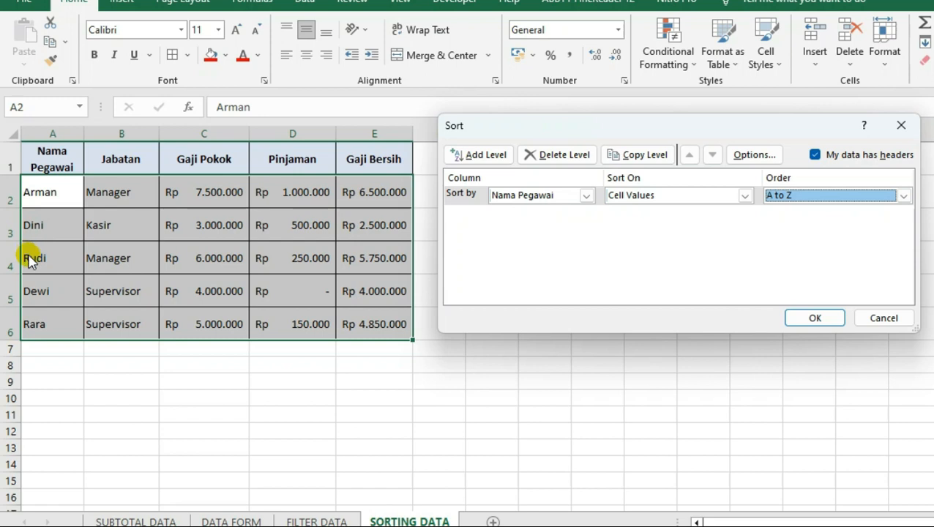
pyautogui.click(814, 317)
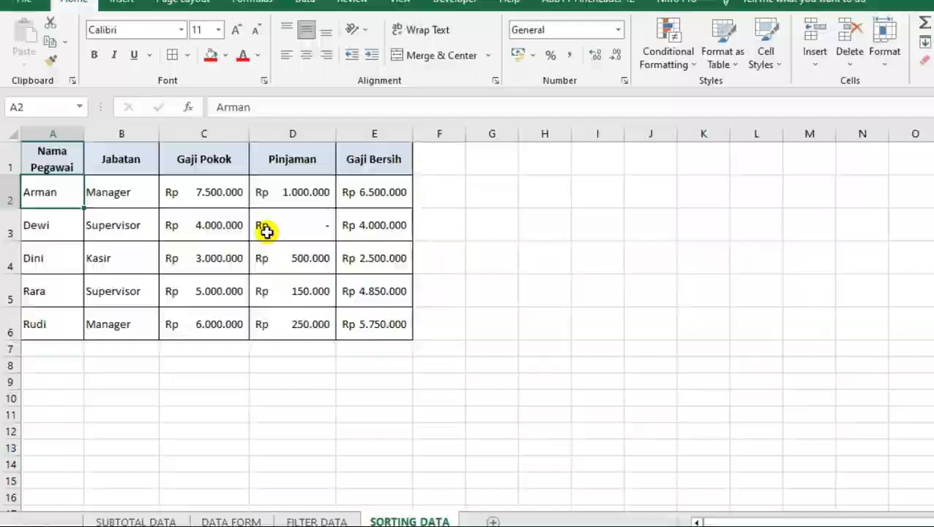
# Examine the order of the names in the Nama Pegawai column and the matching Jabatan and Gaji Pokok entries
pyautogui.moveTo(73, 306); pyautogui.dragTo(73, 457)
pyautogui.click(81, 294)
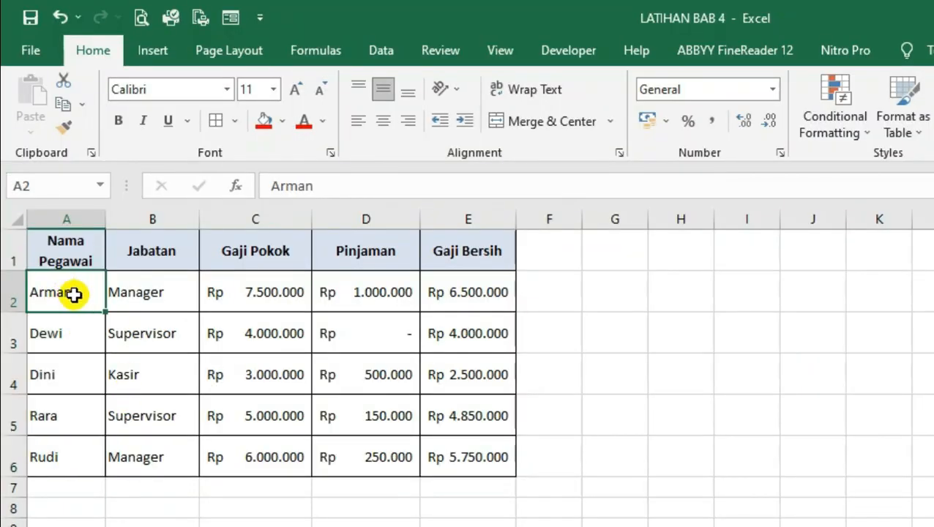
pyautogui.click(68, 347)
pyautogui.click(62, 373)
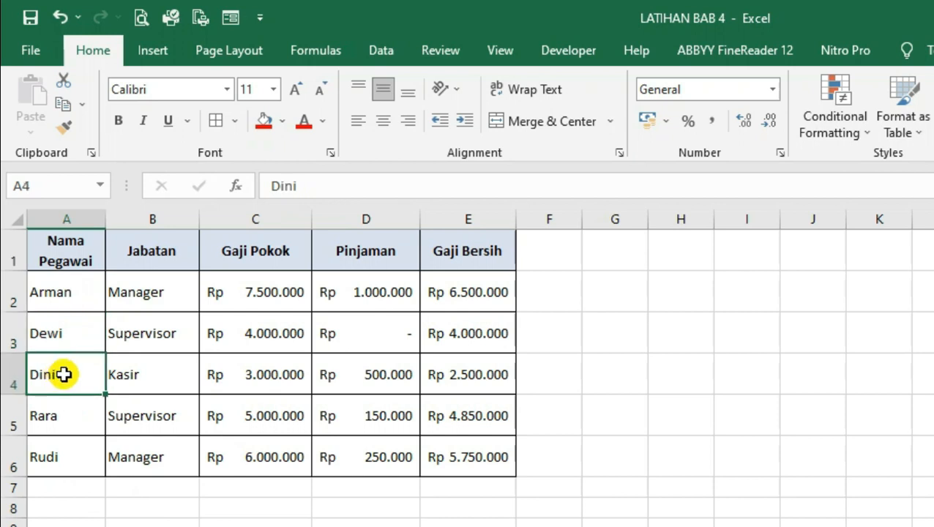
pyautogui.click(82, 414)
pyautogui.click(59, 468)
pyautogui.moveTo(66, 287); pyautogui.dragTo(51, 452)
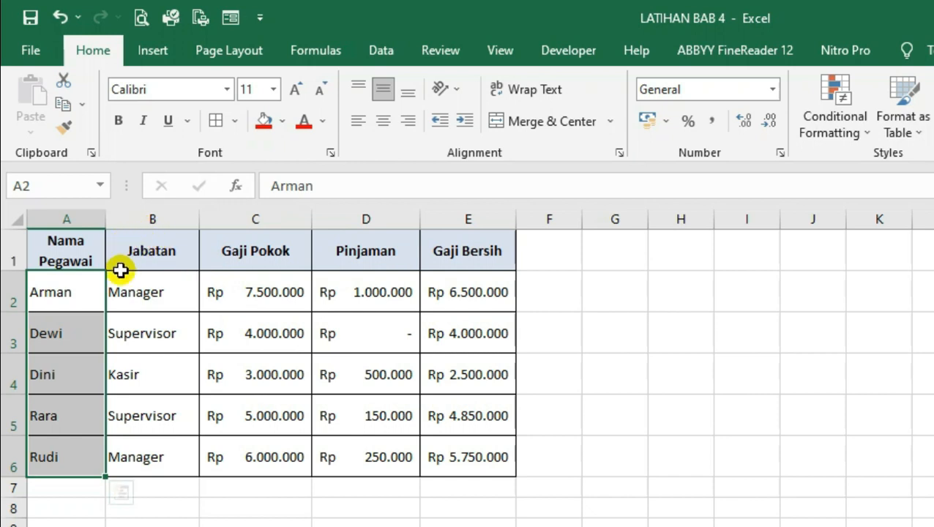
pyautogui.click(250, 337)
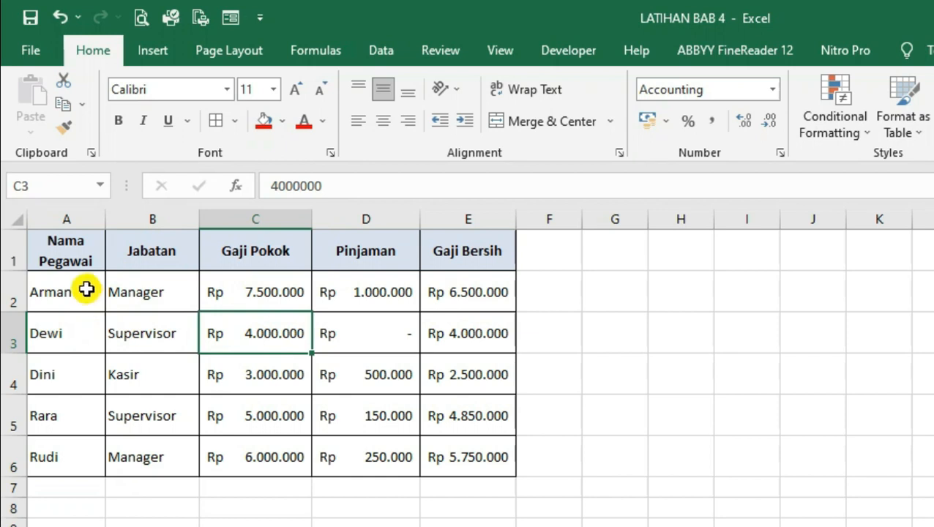
pyautogui.click(86, 300)
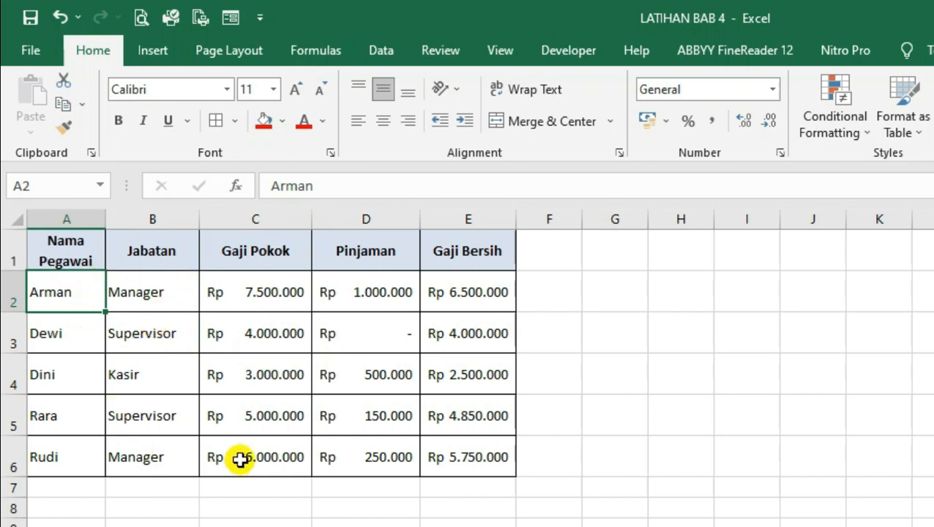
pyautogui.click(78, 335)
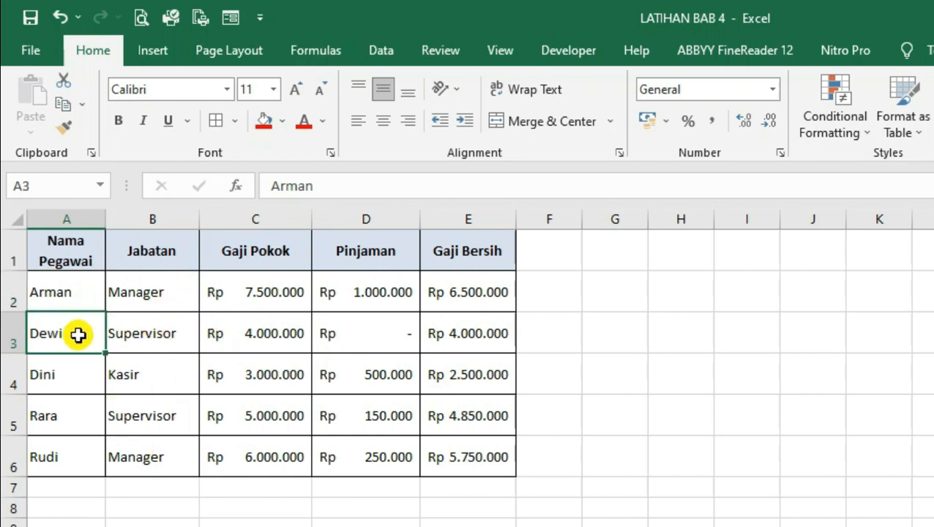
pyautogui.click(164, 342)
pyautogui.click(270, 307)
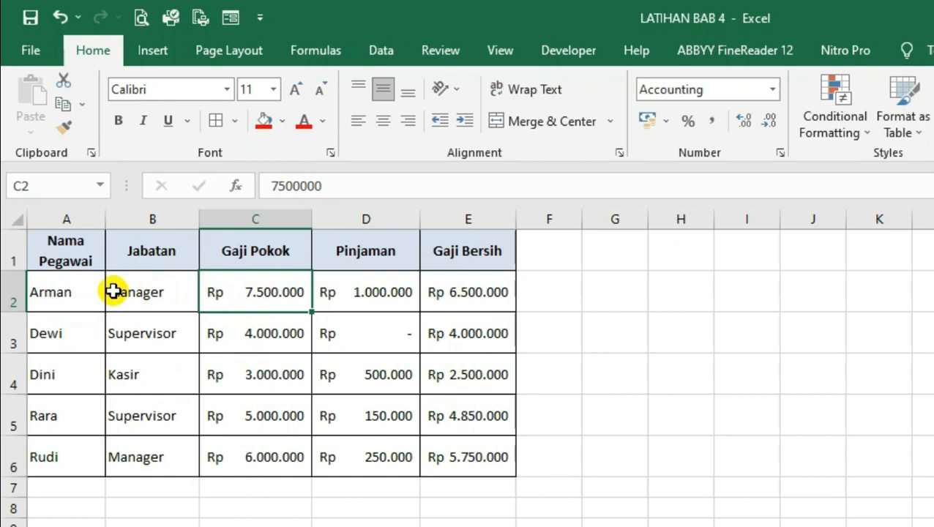
# Reopen Custom Sort from cell A2 to review its sort level, and cancel without changing anything
pyautogui.click(79, 294)
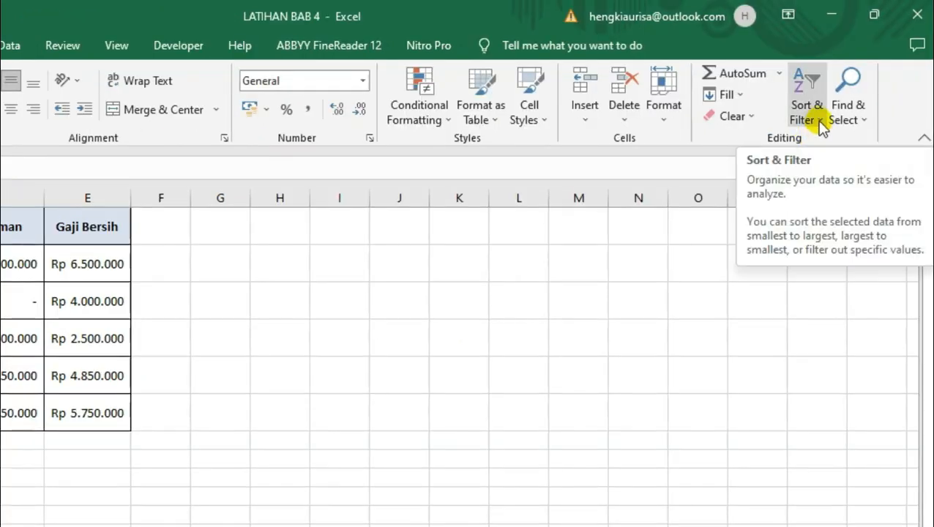
pyautogui.click(821, 120)
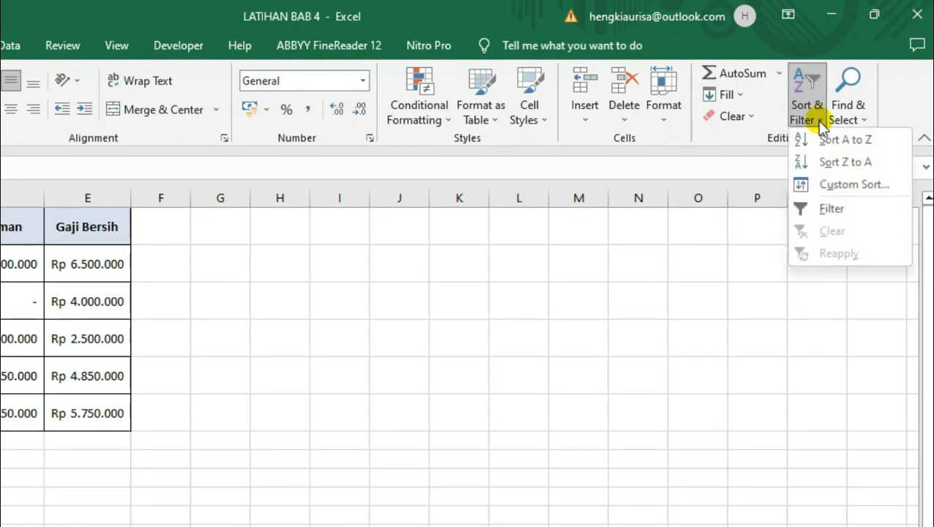
pyautogui.click(827, 188)
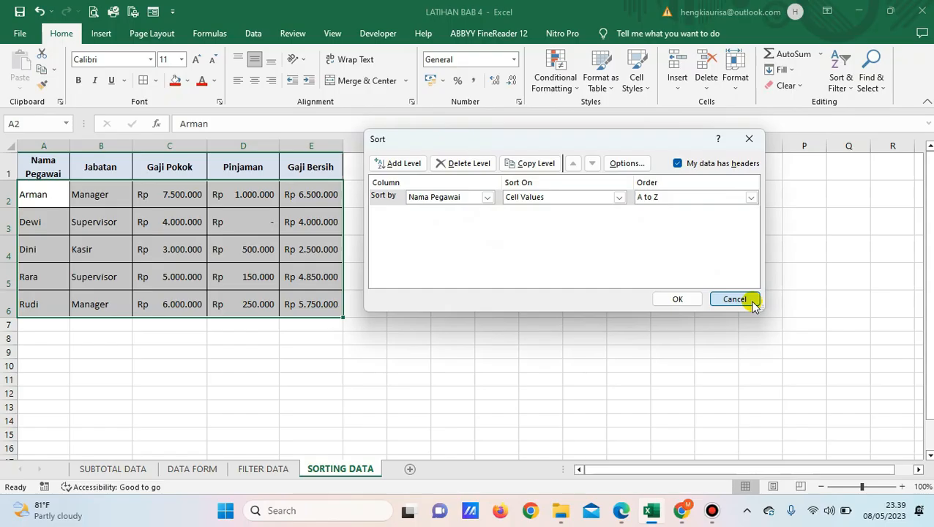
pyautogui.click(680, 410)
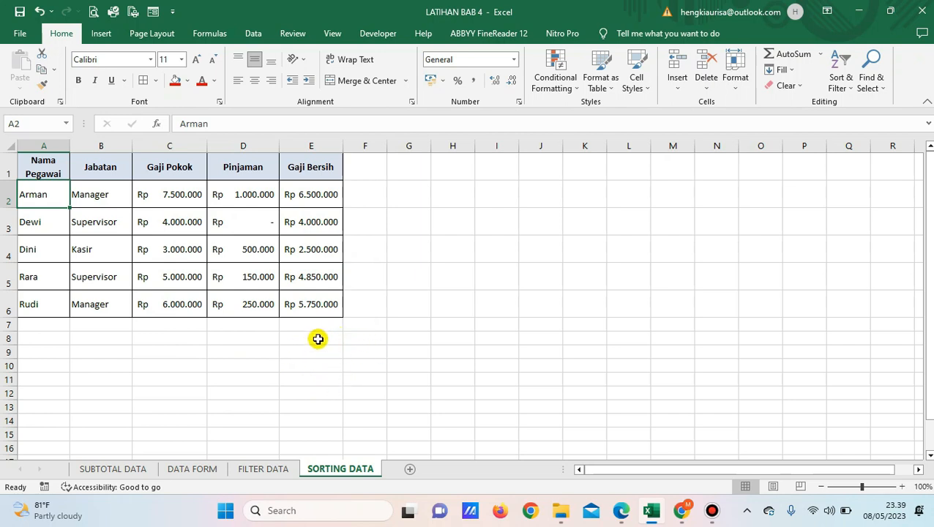
# On the FILTER DATA sheet, enter 0 in the empty Pinjaman cell D3 of the employee table
pyautogui.click(258, 468)
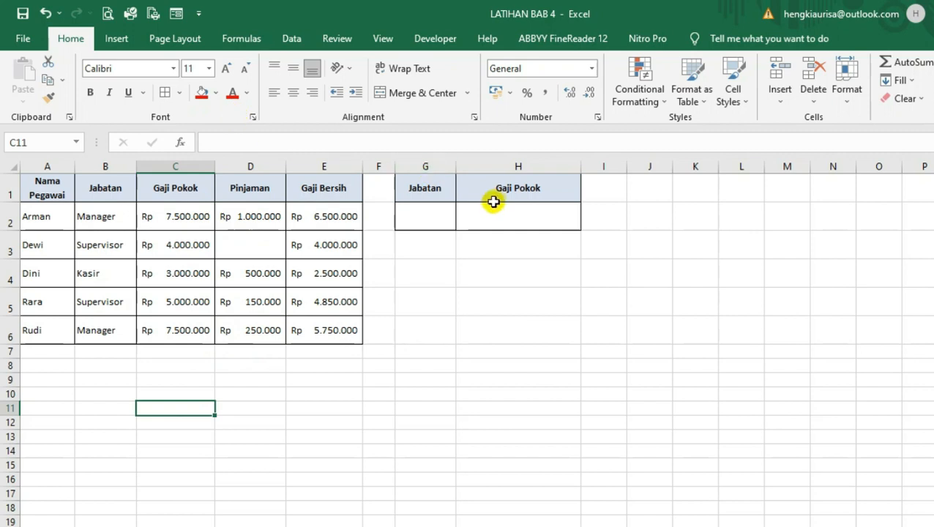
pyautogui.moveTo(431, 189); pyautogui.dragTo(504, 221)
pyautogui.click(417, 212)
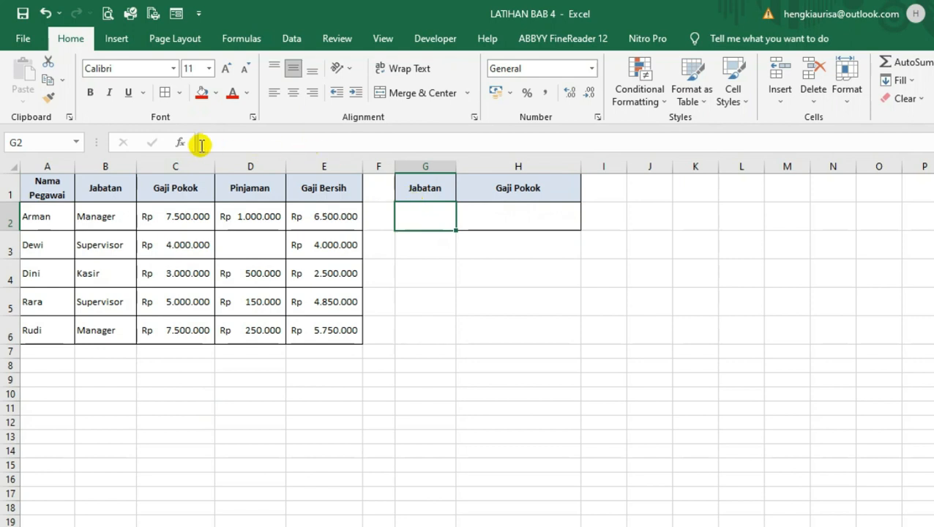
pyautogui.moveTo(66, 216); pyautogui.dragTo(287, 287)
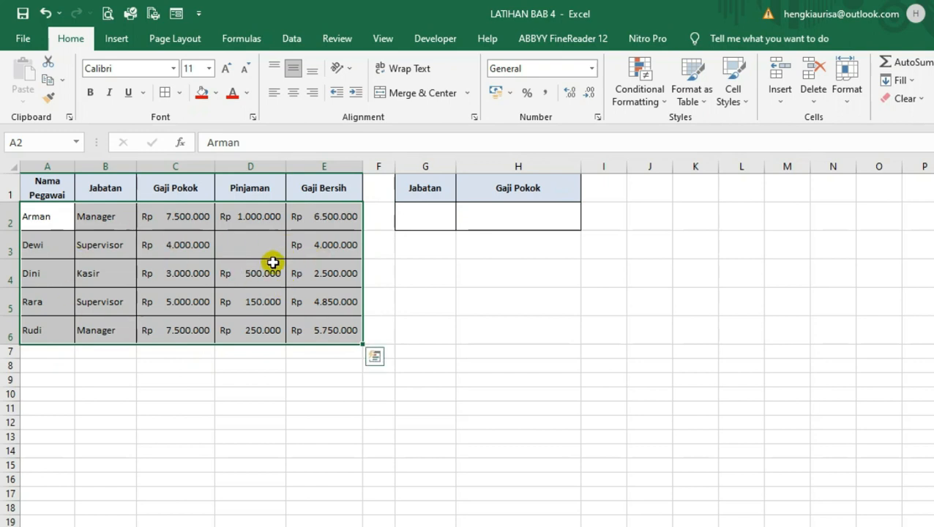
pyautogui.doubleClick(252, 246)
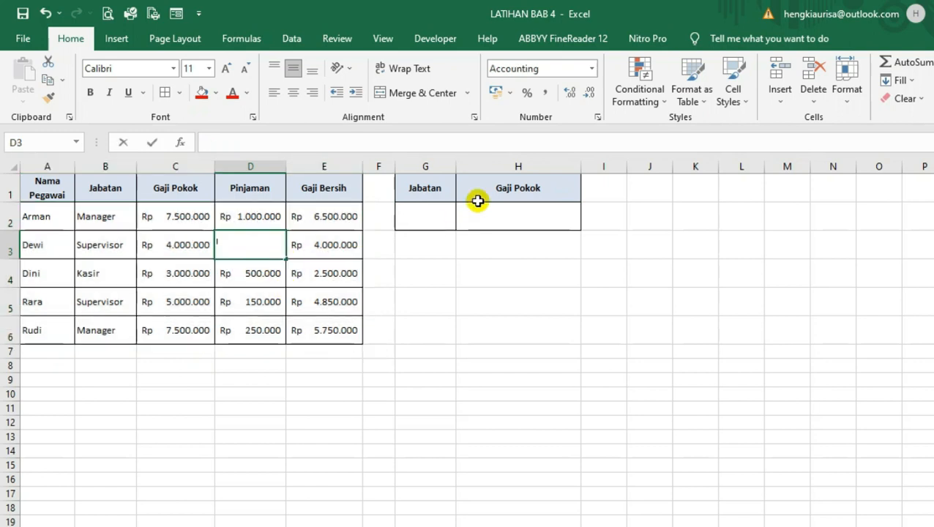
pyautogui.write('0')
pyautogui.press('Return')
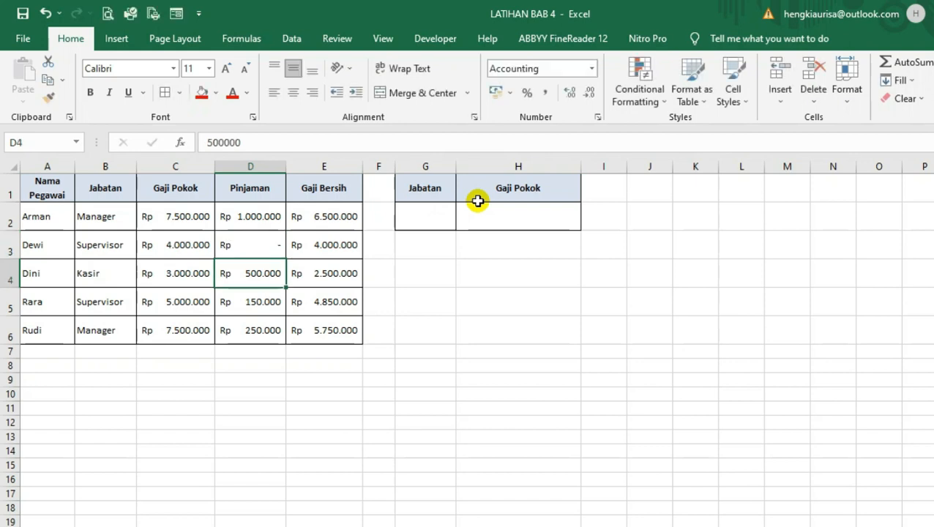
# Enter Manager as the Jabatan criterion in cell G2
pyautogui.click(509, 259)
pyautogui.click(434, 222)
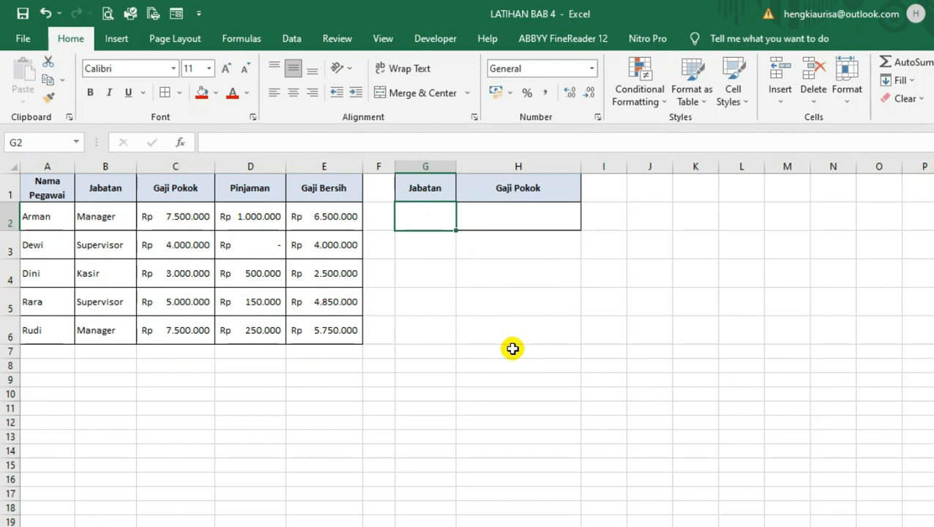
pyautogui.write('Ma')
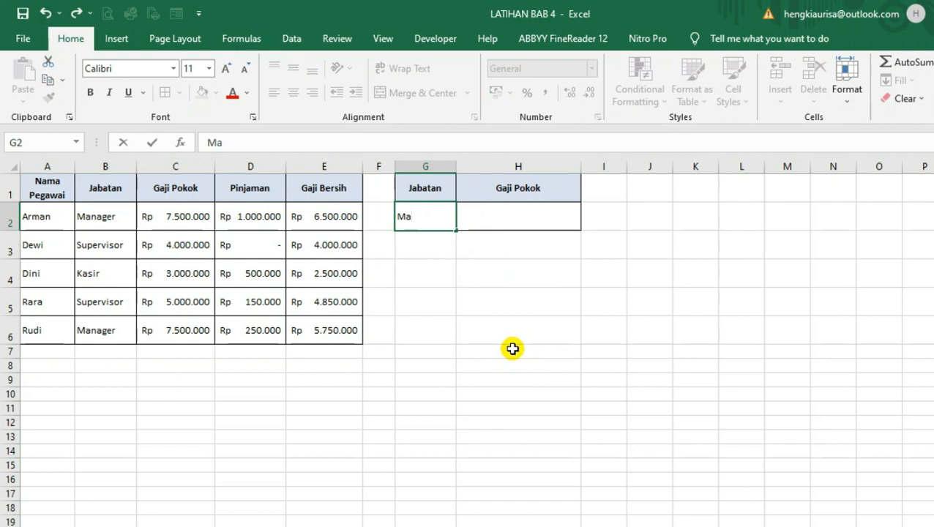
pyautogui.write('nager')
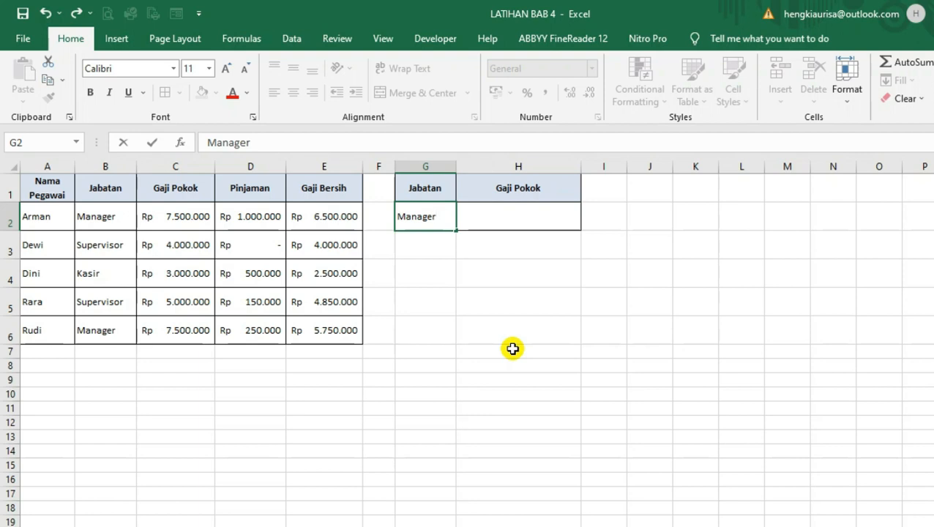
pyautogui.hotkey('ctrl', 'Return')
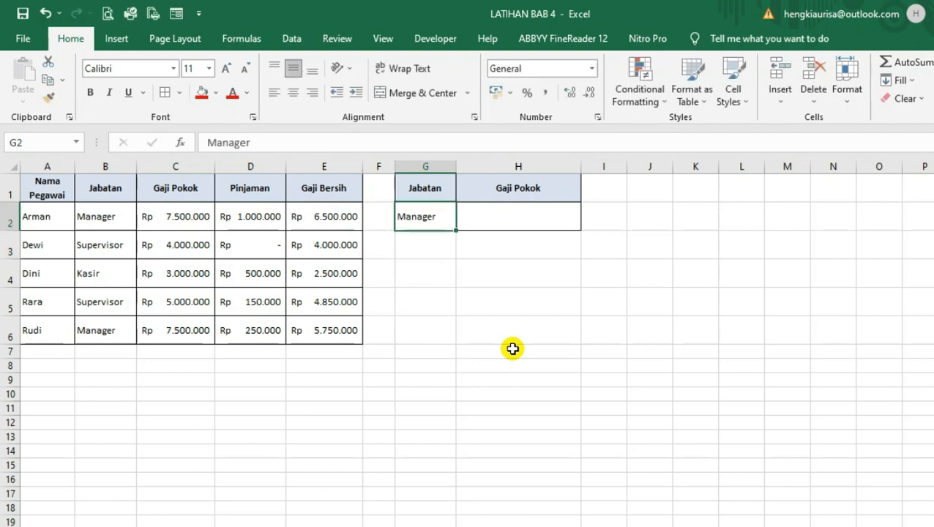
# Enter >7000000 as the Gaji Pokok criterion in cell H2
pyautogui.press('Right')
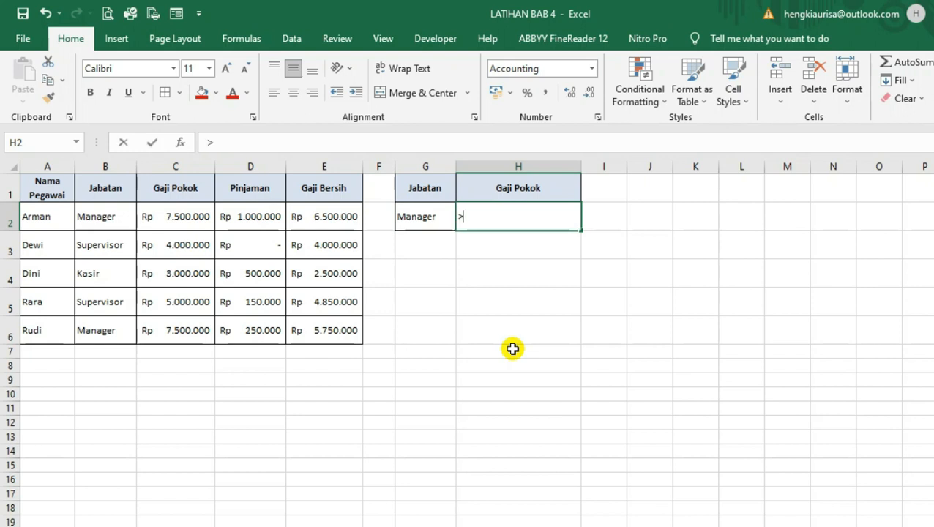
pyautogui.write('000000')
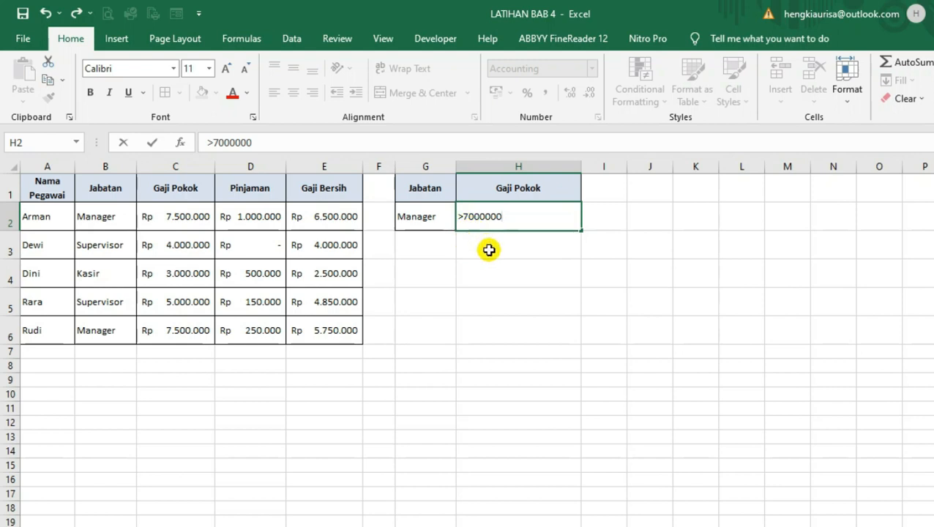
pyautogui.press('Return')
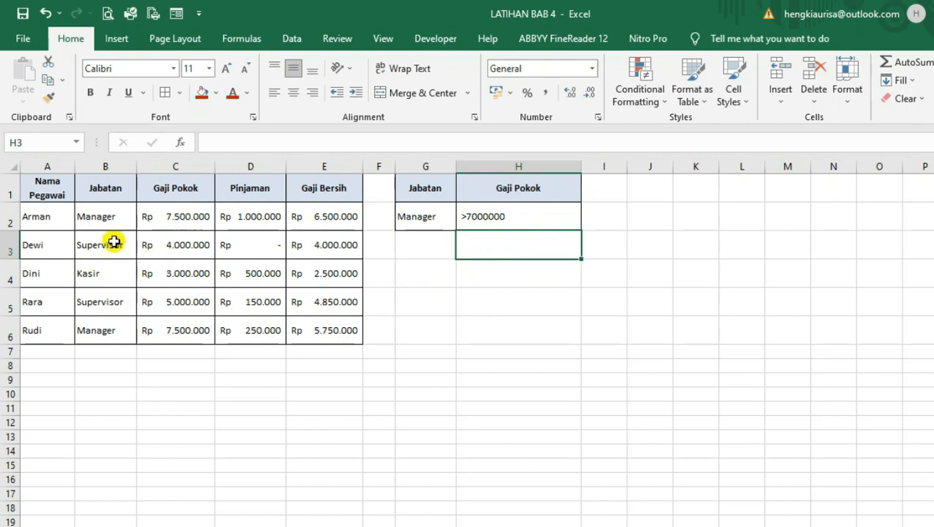
# Start an Advanced Filter from cell A2, with list range A1:E6 and criteria range G1:H2
pyautogui.click(55, 225)
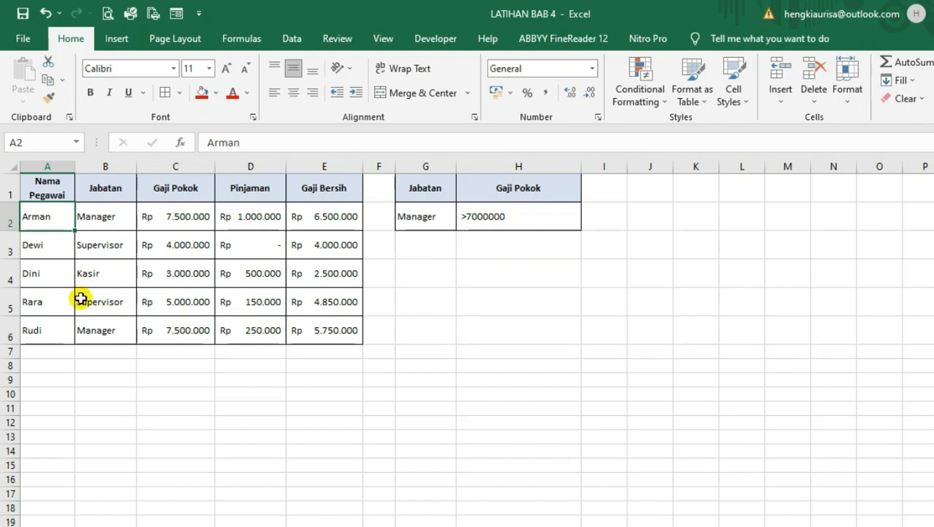
pyautogui.click(102, 254)
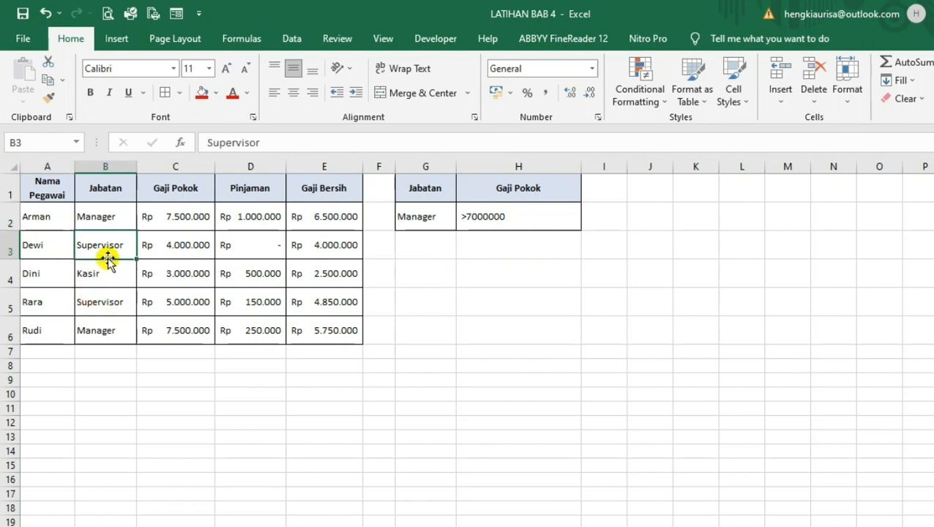
pyautogui.click(51, 212)
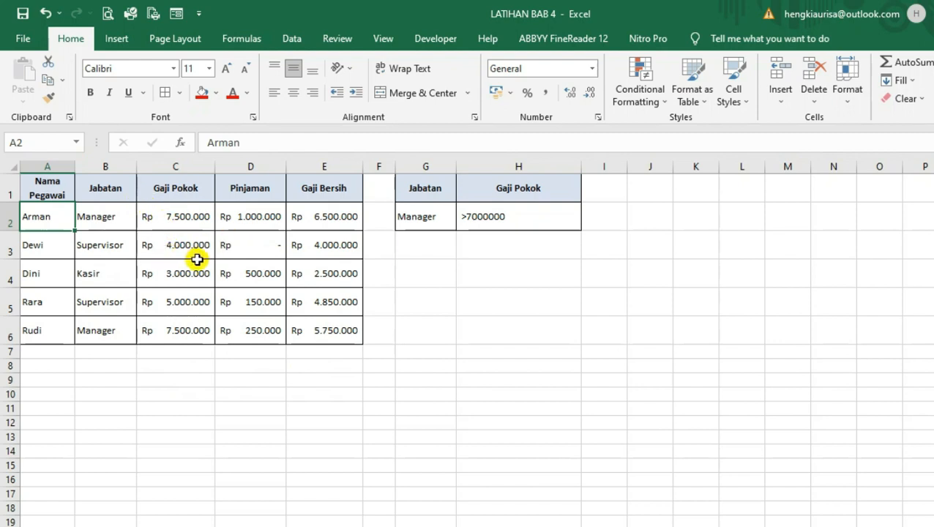
pyautogui.click(290, 38)
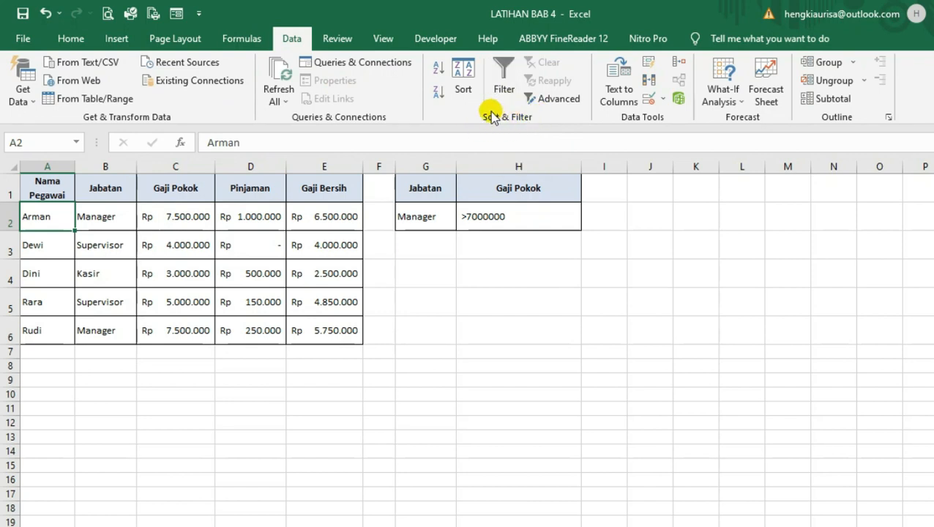
pyautogui.click(556, 106)
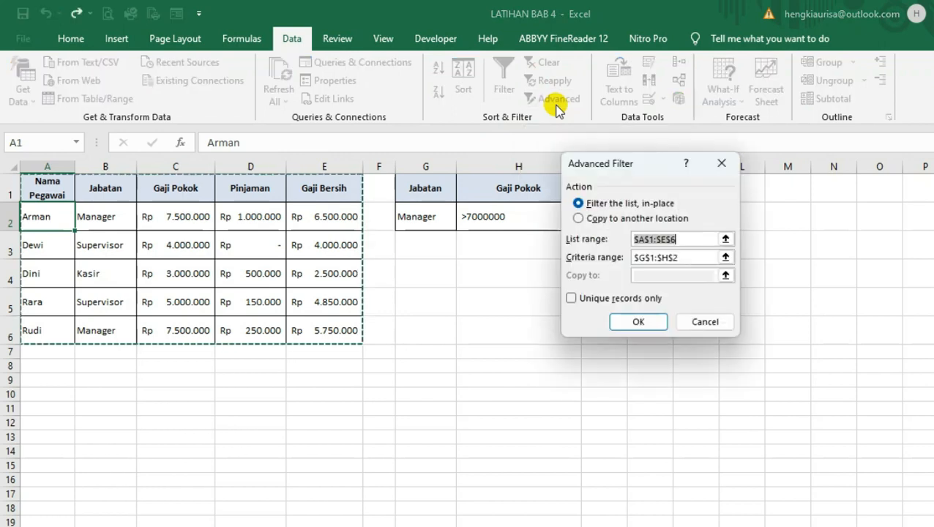
pyautogui.moveTo(644, 162); pyautogui.dragTo(614, 158)
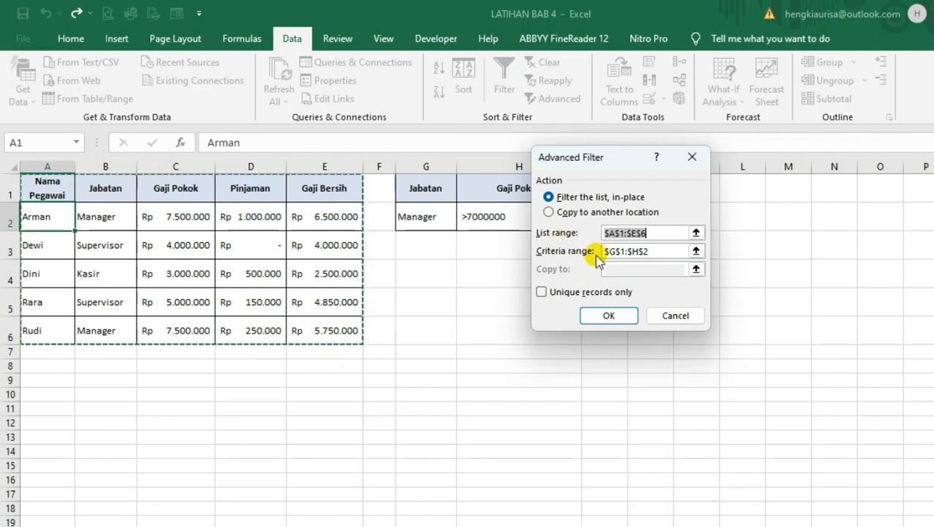
pyautogui.moveTo(623, 159); pyautogui.dragTo(674, 238)
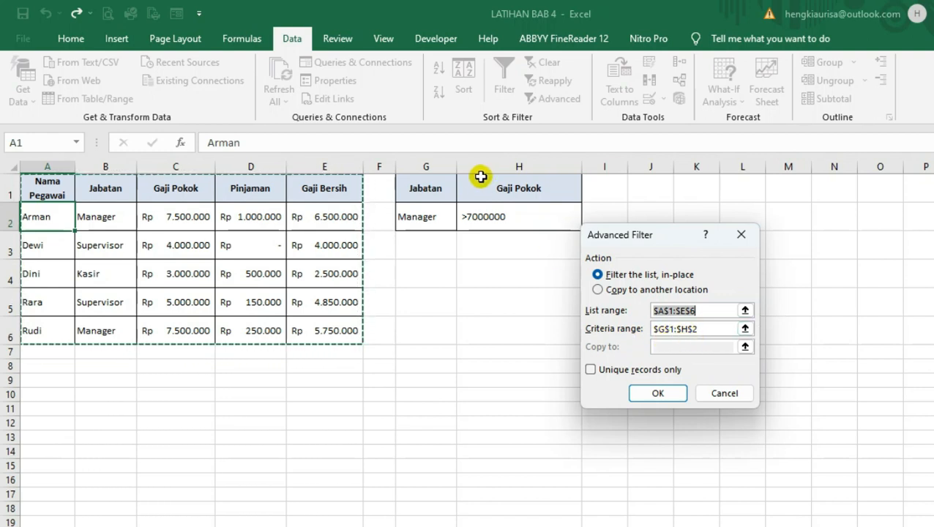
pyautogui.click(714, 328)
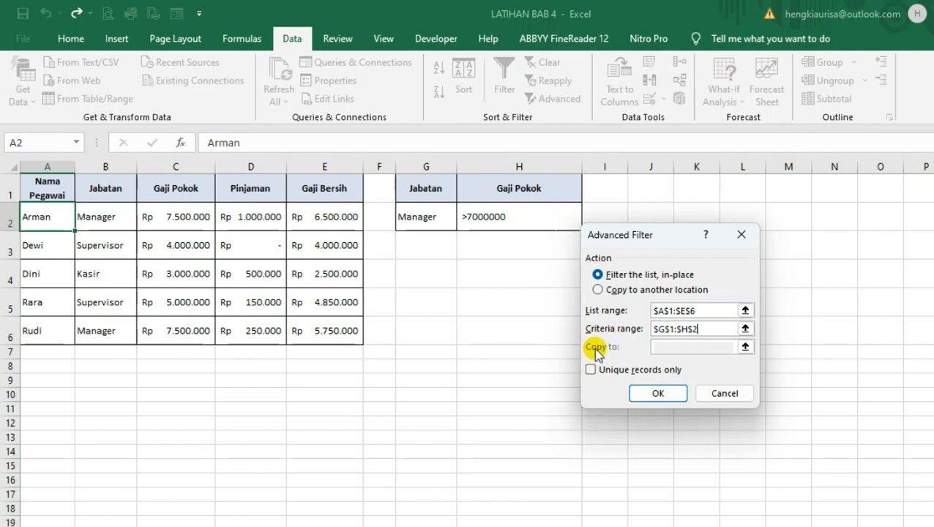
# Set the filter to copy to another location, with cell A9 as the destination, and apply it
pyautogui.click(598, 291)
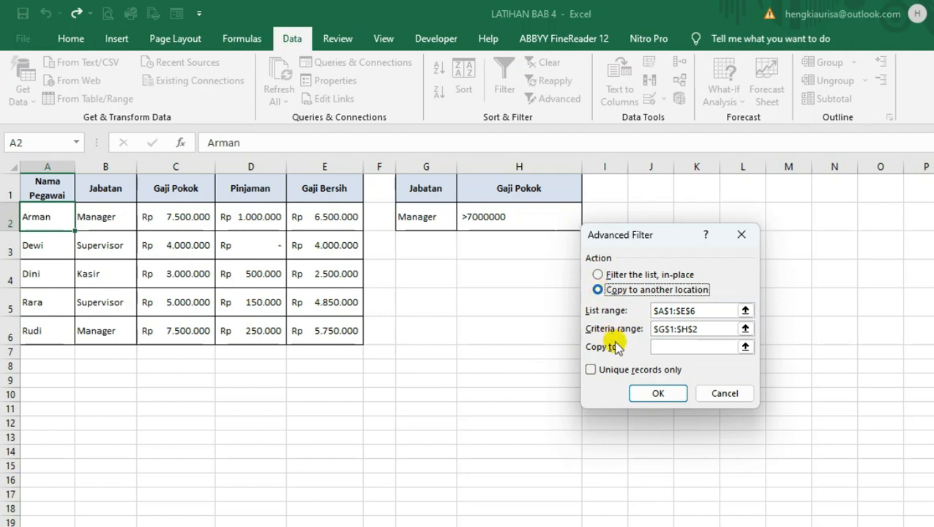
pyautogui.click(660, 348)
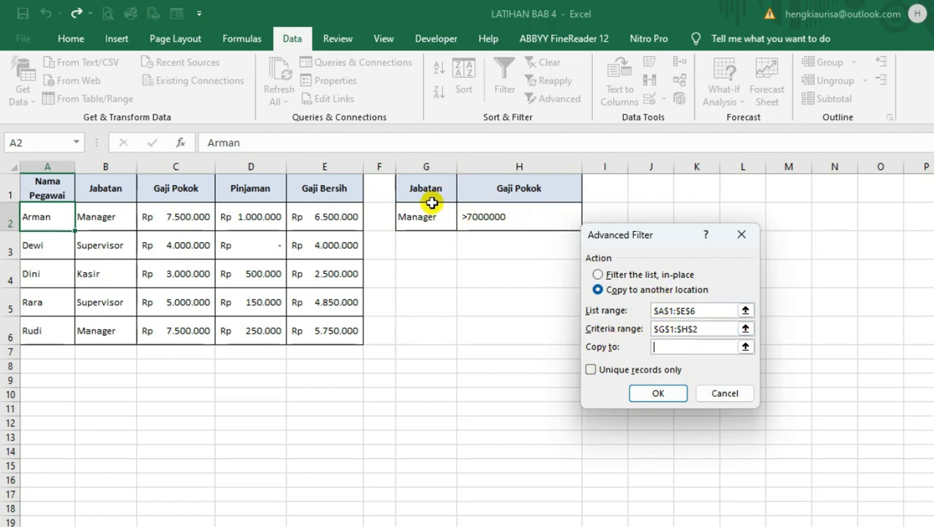
pyautogui.click(41, 380)
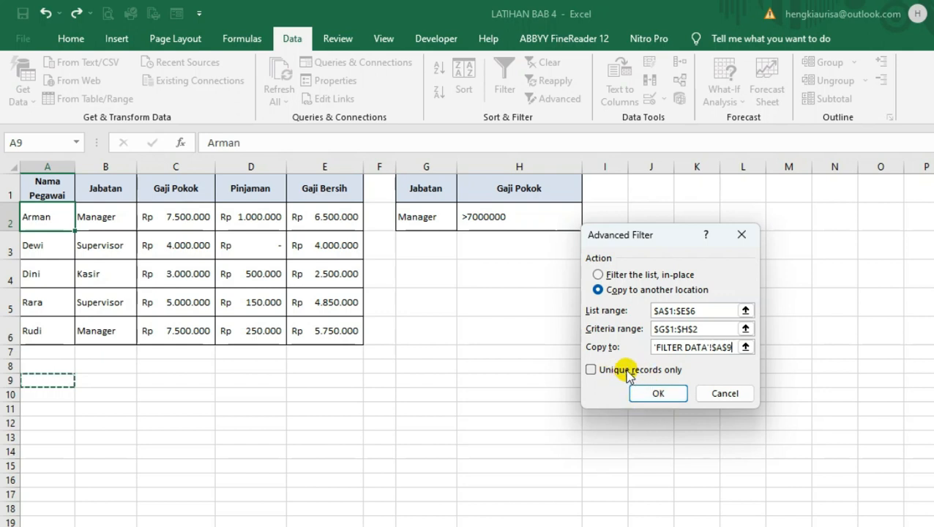
pyautogui.click(657, 395)
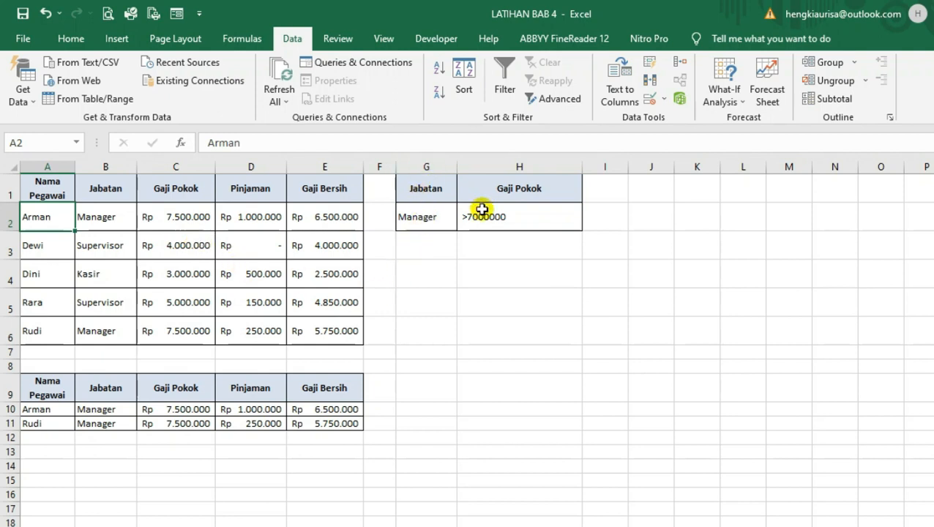
# Change the filter criteria to Supervisor for Jabatan in G2 and >4000000 for Gaji Pokok in H2
pyautogui.click(424, 219)
pyautogui.write('S')
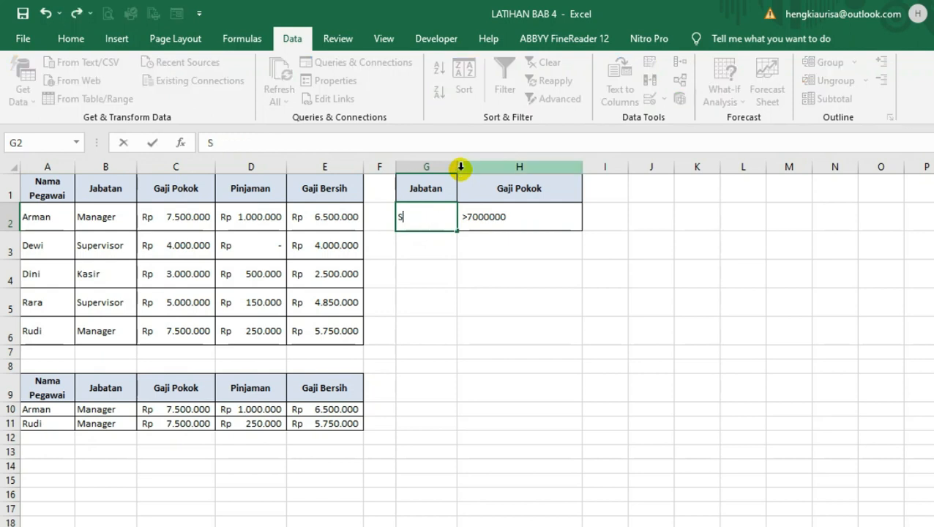
pyautogui.write('upervisor')
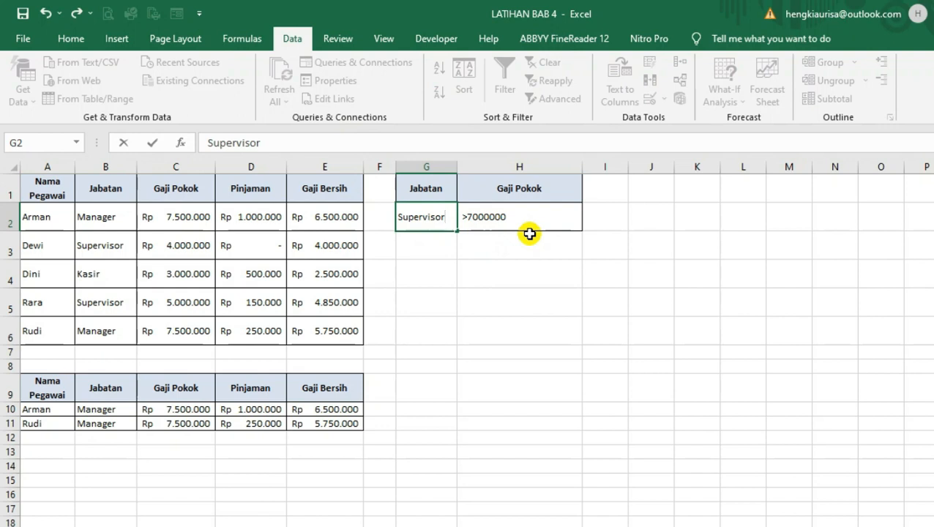
pyautogui.click(510, 219)
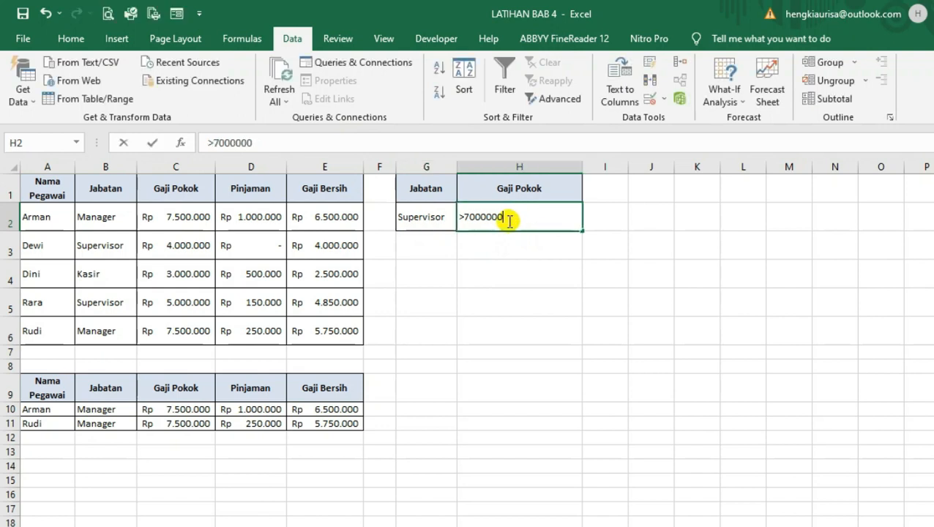
pyautogui.write('>')
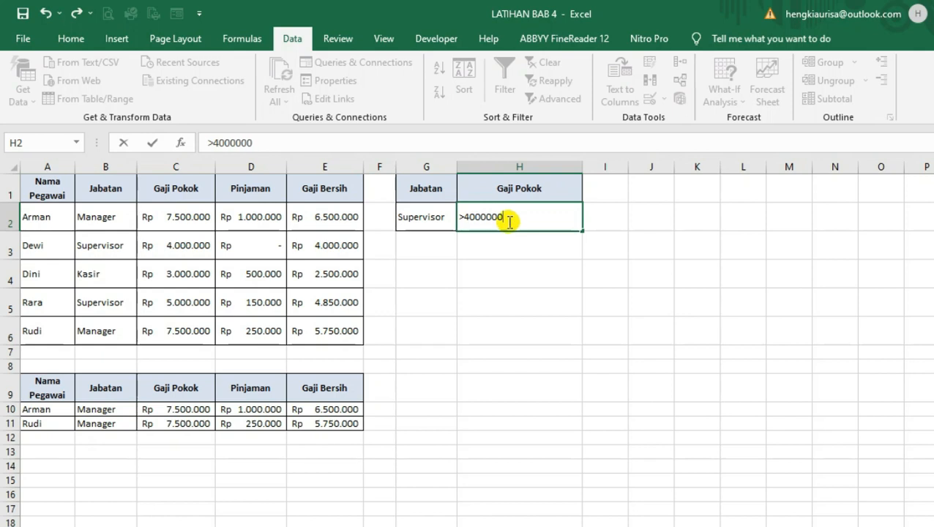
pyautogui.click(480, 243)
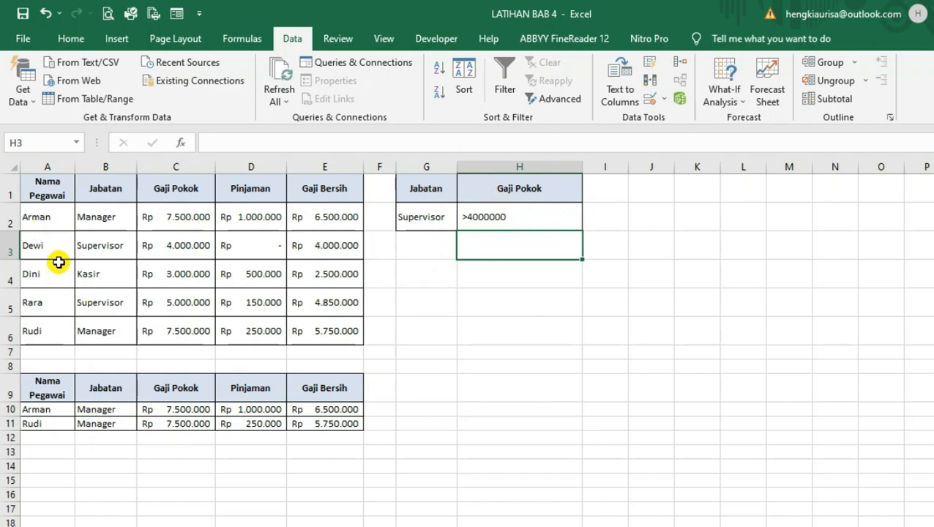
# Run the Advanced Filter on the employee table with criteria G1:H2, copying the matching records to cell A14
pyautogui.click(48, 221)
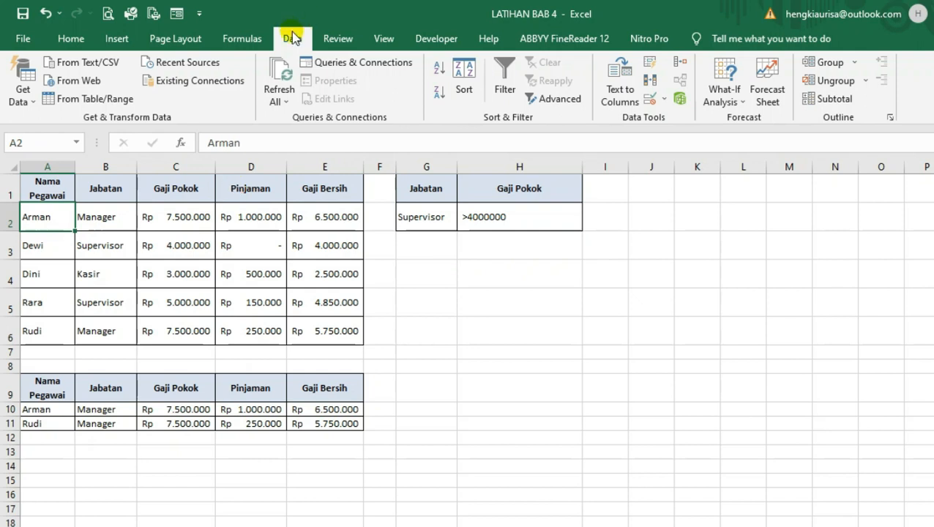
pyautogui.click(548, 102)
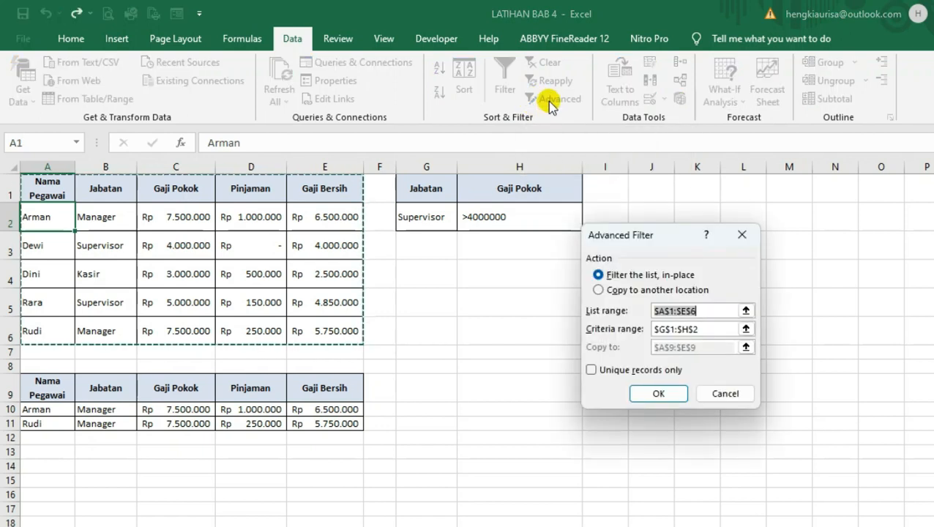
pyautogui.moveTo(657, 235)
pyautogui.mouseDown()
pyautogui.moveTo(667, 217)
pyautogui.moveTo(638, 217)
pyautogui.moveTo(657, 226)
pyautogui.mouseUp()
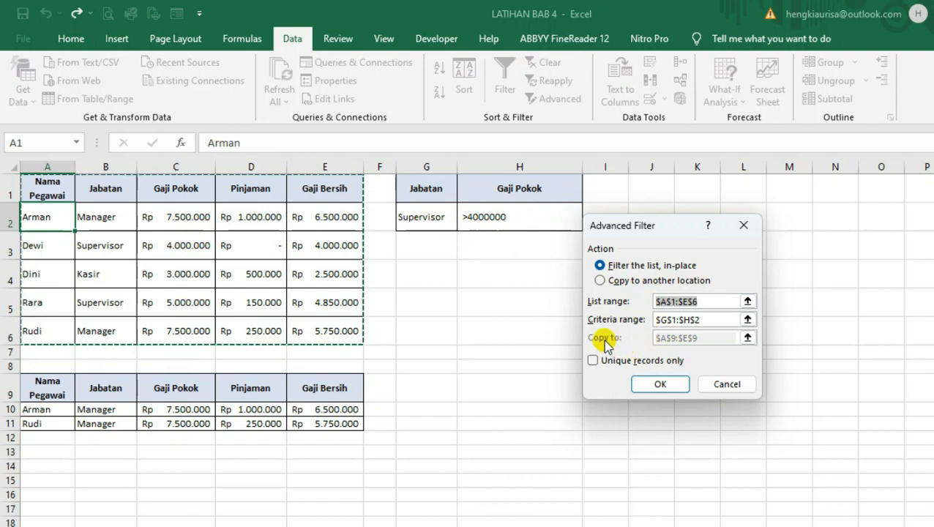
pyautogui.click(600, 281)
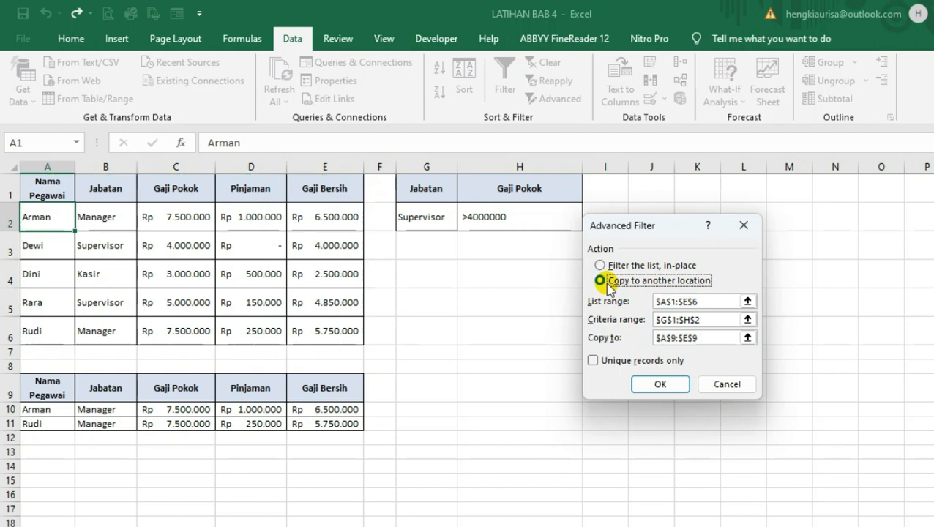
pyautogui.click(701, 338)
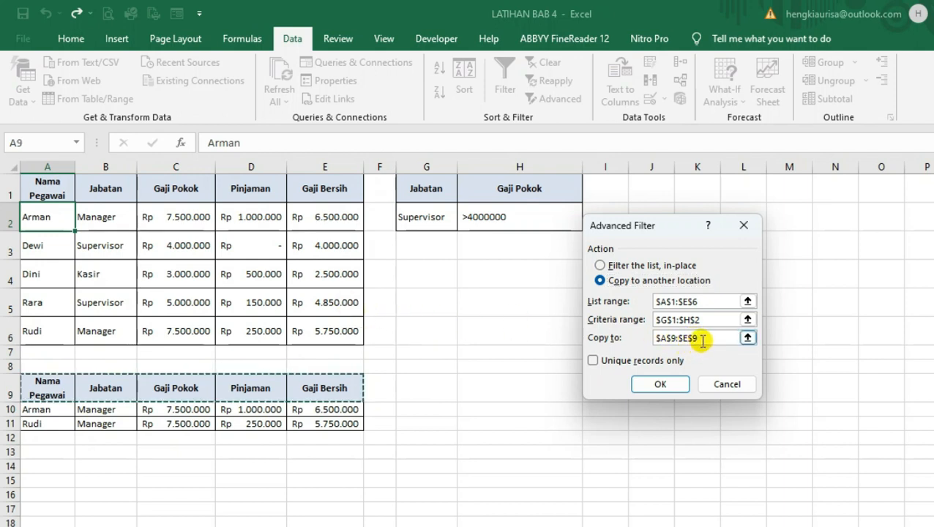
pyautogui.doubleClick(699, 339)
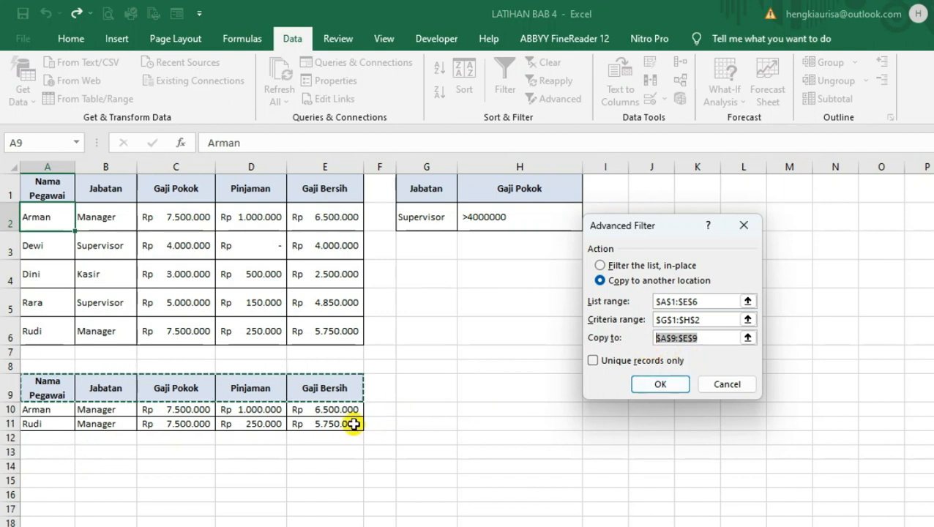
pyautogui.click(44, 468)
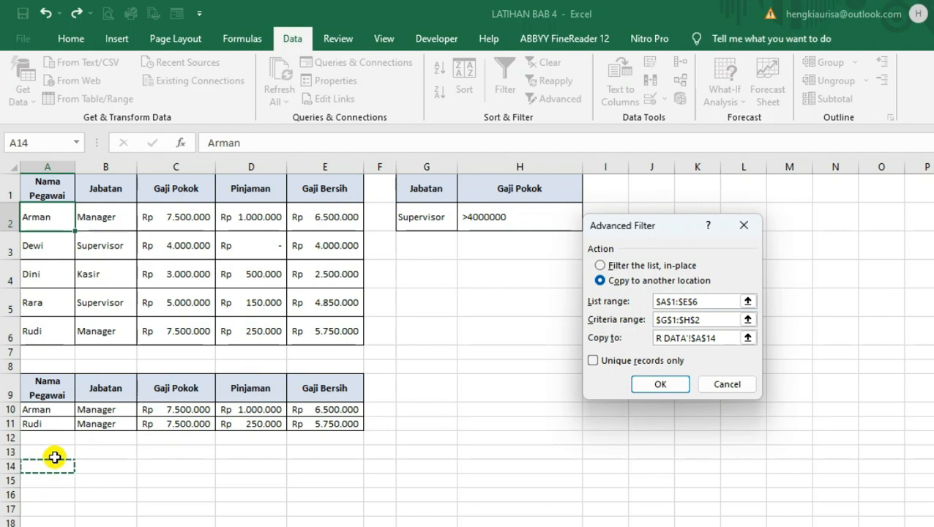
pyautogui.click(658, 386)
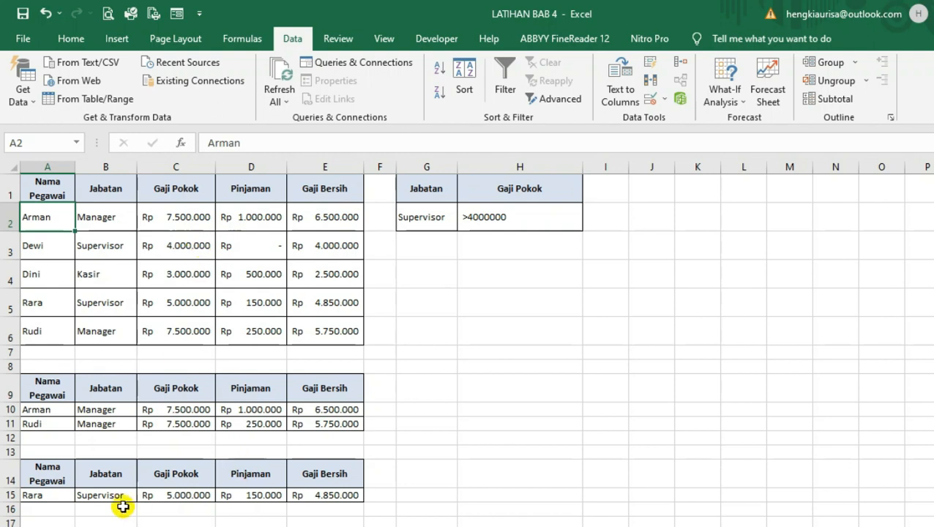
pyautogui.scroll(-1, 112, 460)
pyautogui.scroll(-2, 103, 455)
pyautogui.scroll(3, 73, 439)
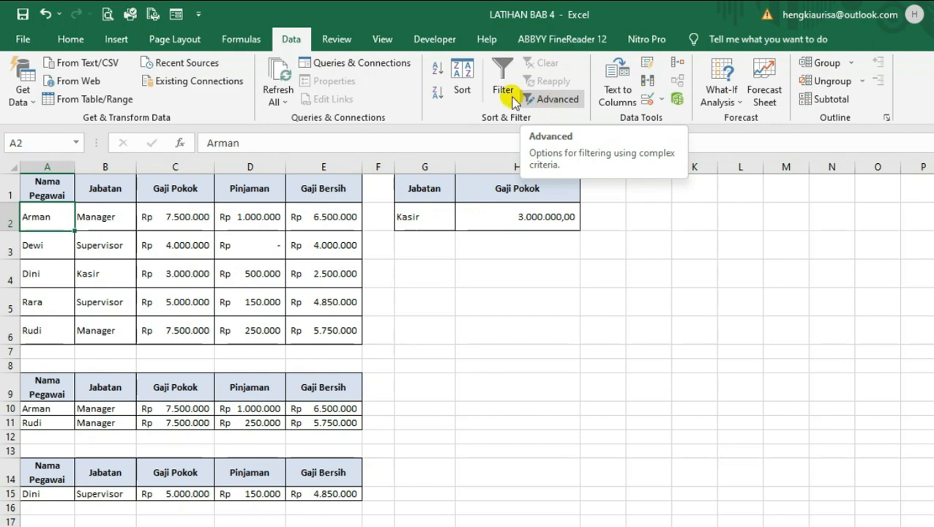
# Run the Advanced Filter on A1:E6 with criteria G1:H2, copying the matching records to the header range A14:E14
pyautogui.click(554, 100)
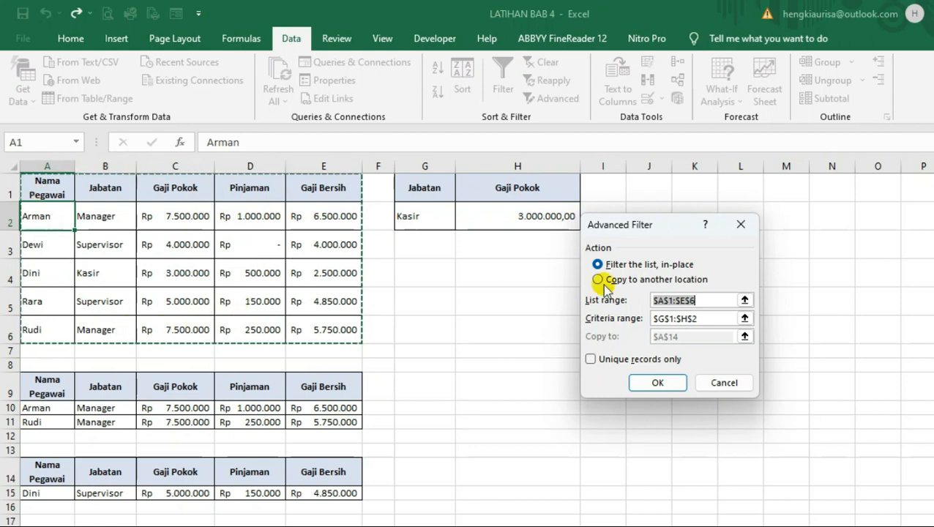
pyautogui.click(712, 324)
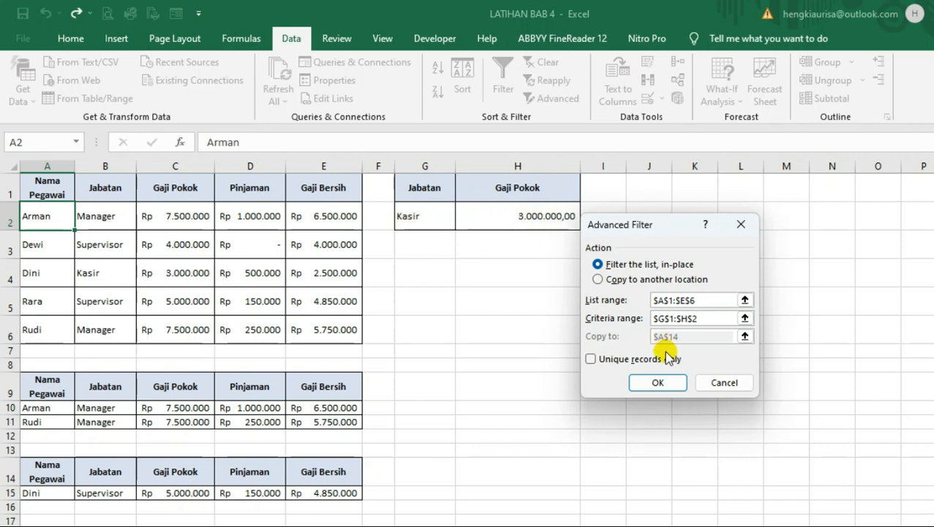
pyautogui.click(600, 282)
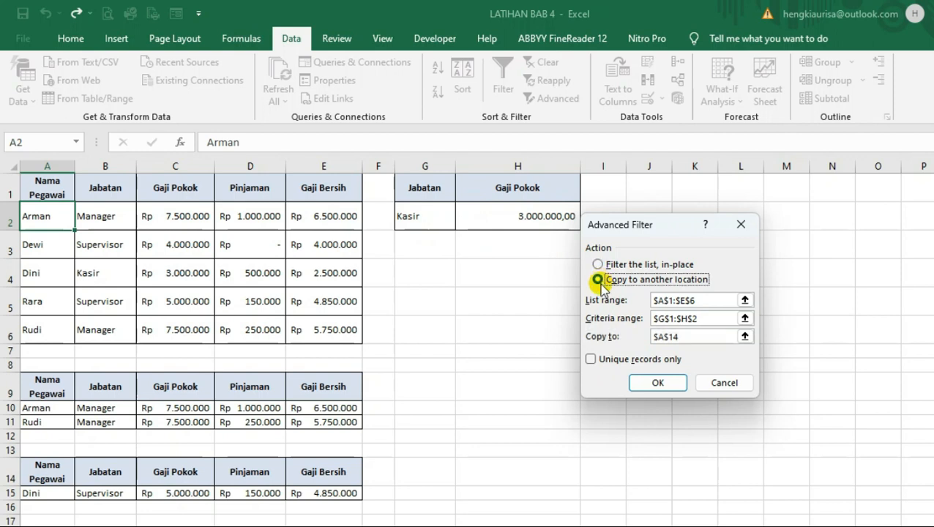
pyautogui.click(681, 338)
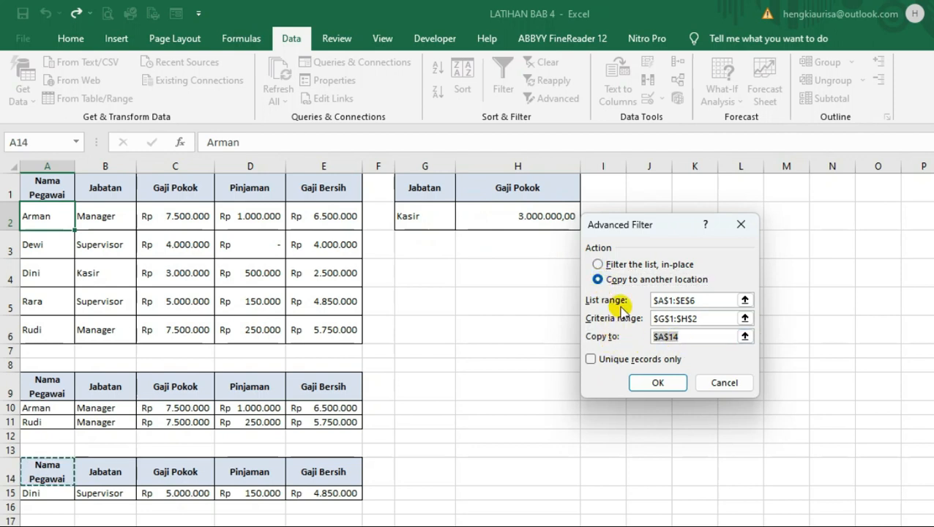
pyautogui.press('BackSpace')
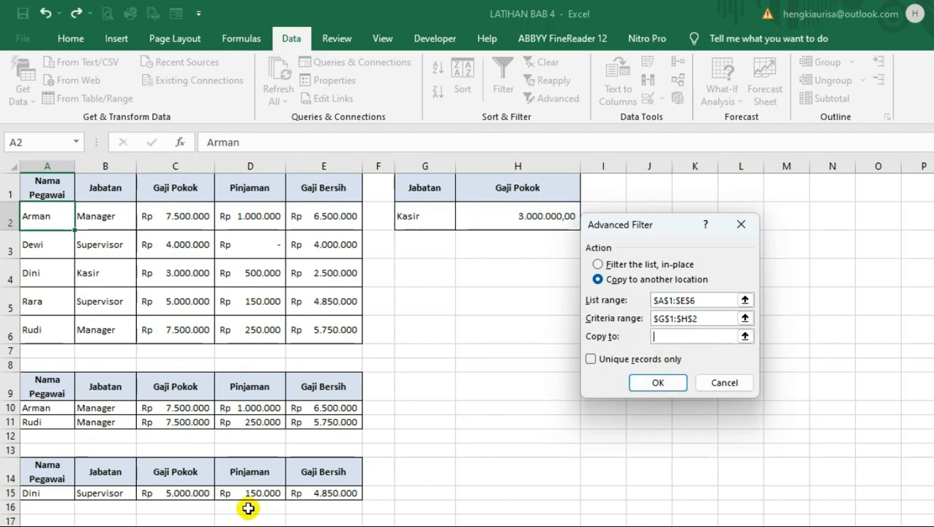
pyautogui.moveTo(57, 478); pyautogui.dragTo(313, 477)
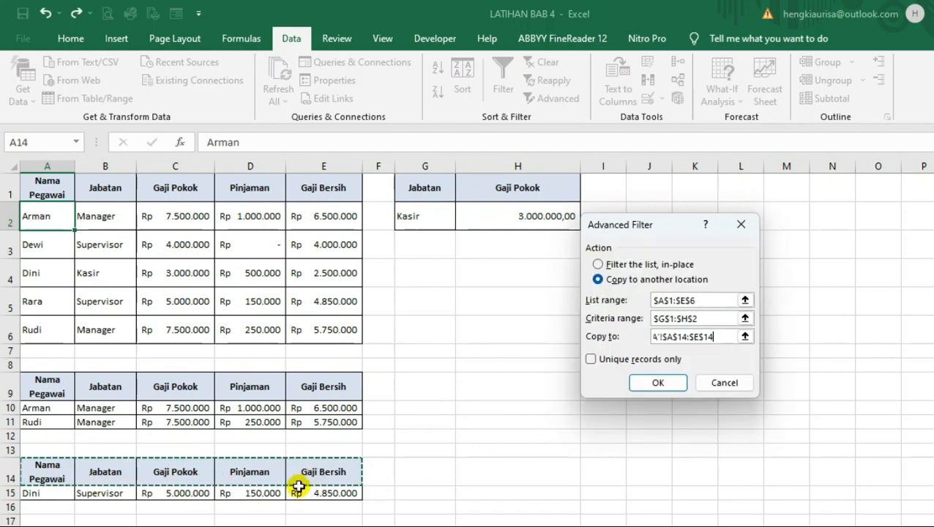
pyautogui.click(657, 381)
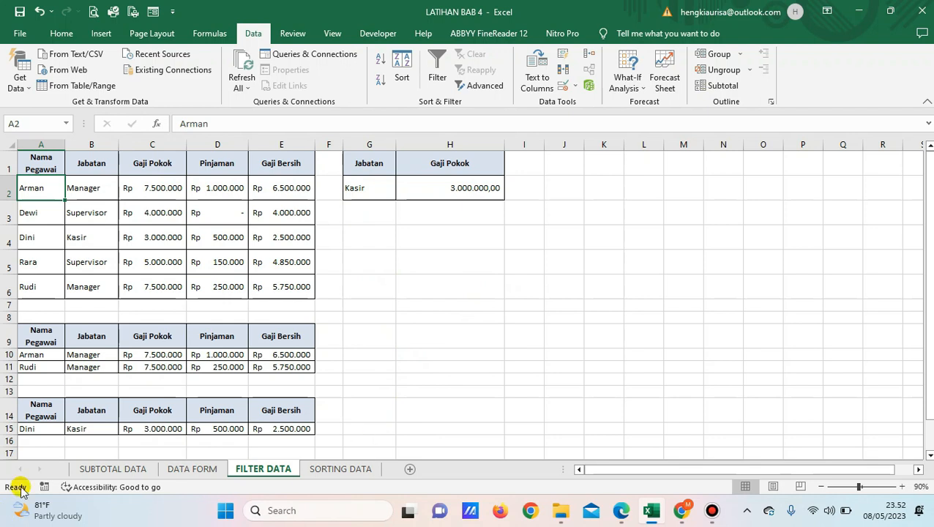
# Switch to the DATA FORM sheet and examine the columns of the empty employee table
pyautogui.click(181, 471)
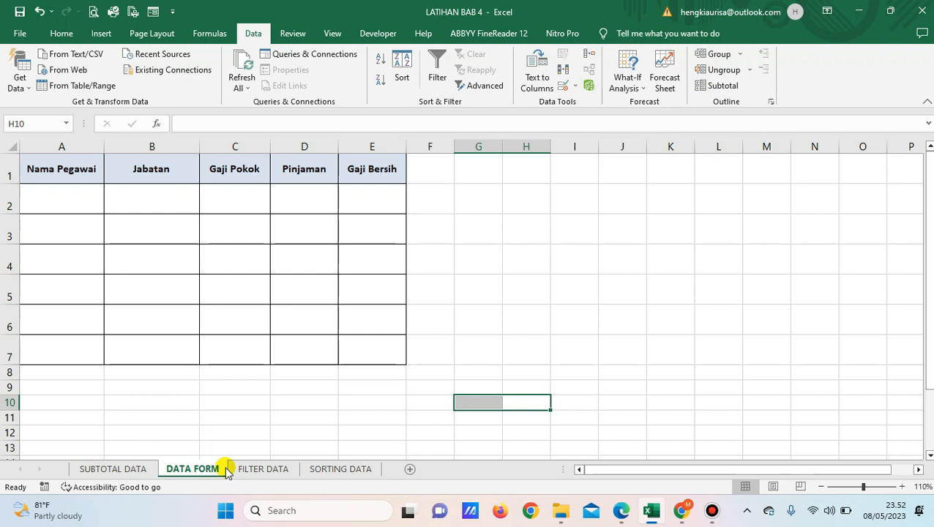
pyautogui.click(68, 203)
pyautogui.click(144, 196)
pyautogui.click(247, 199)
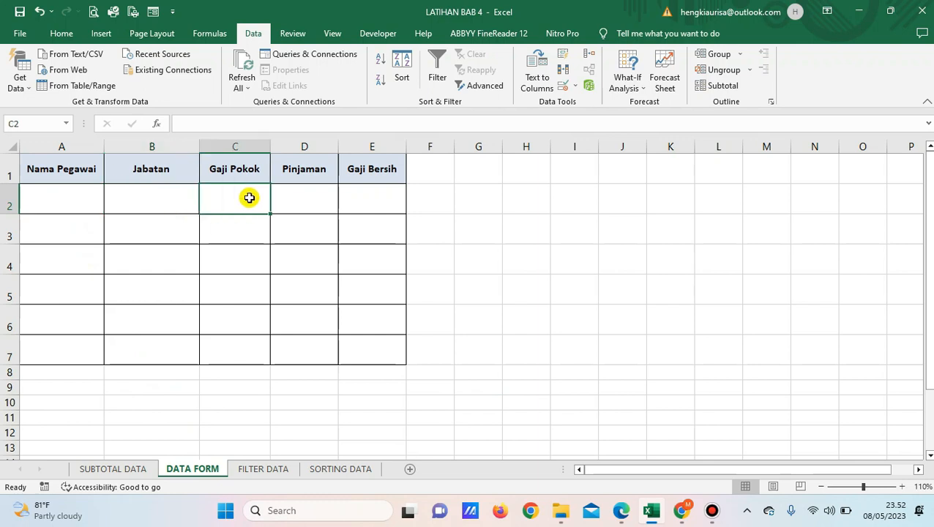
pyautogui.click(330, 192)
pyautogui.click(369, 192)
pyautogui.moveTo(71, 195); pyautogui.dragTo(322, 351)
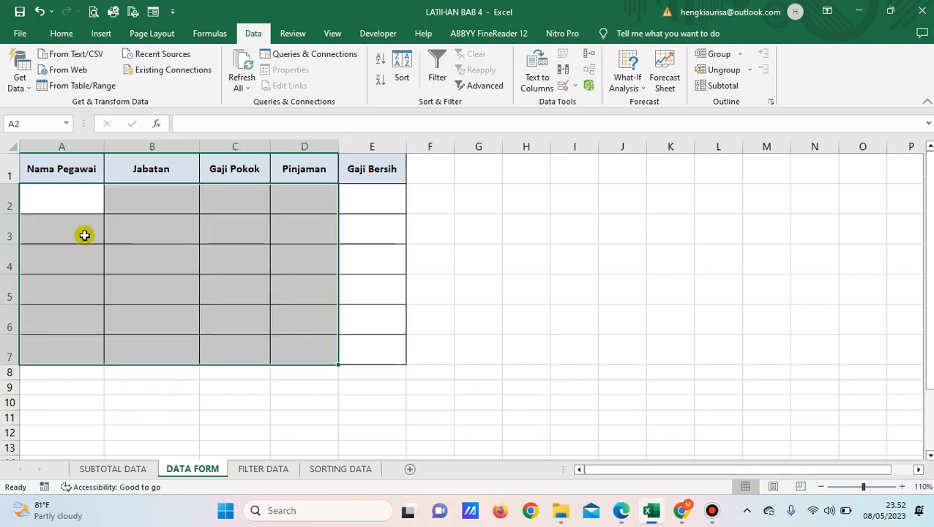
pyautogui.click(66, 206)
pyautogui.click(143, 210)
pyautogui.click(226, 205)
pyautogui.click(326, 201)
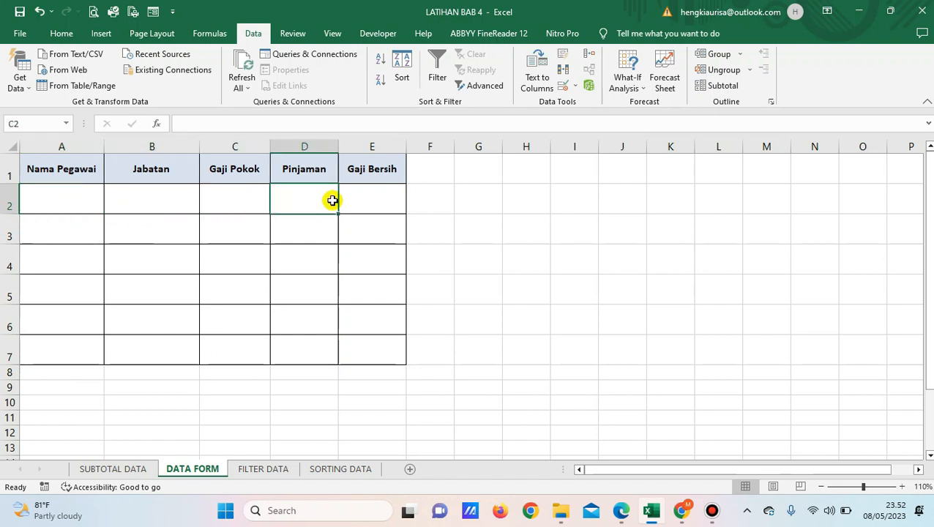
pyautogui.click(354, 198)
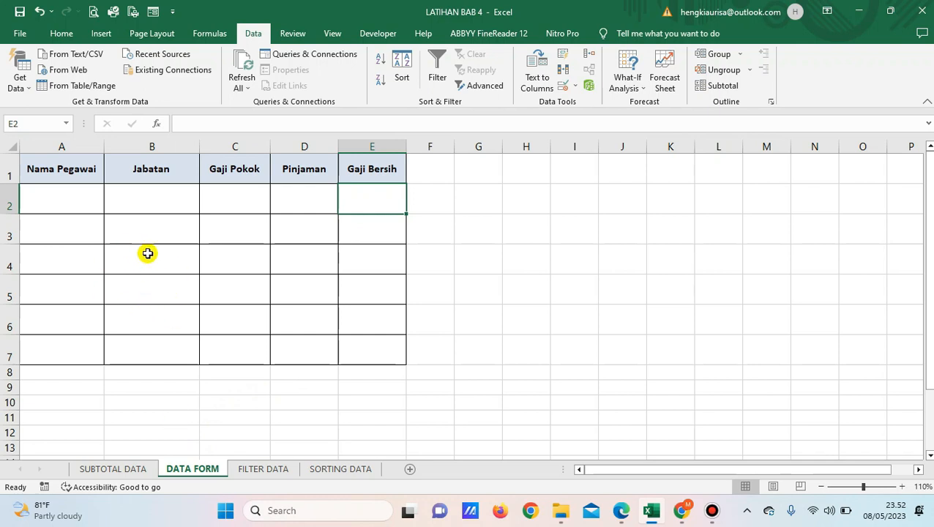
# Open the ribbon customization settings in Excel Options and choose All Commands as the command source
pyautogui.click(25, 35)
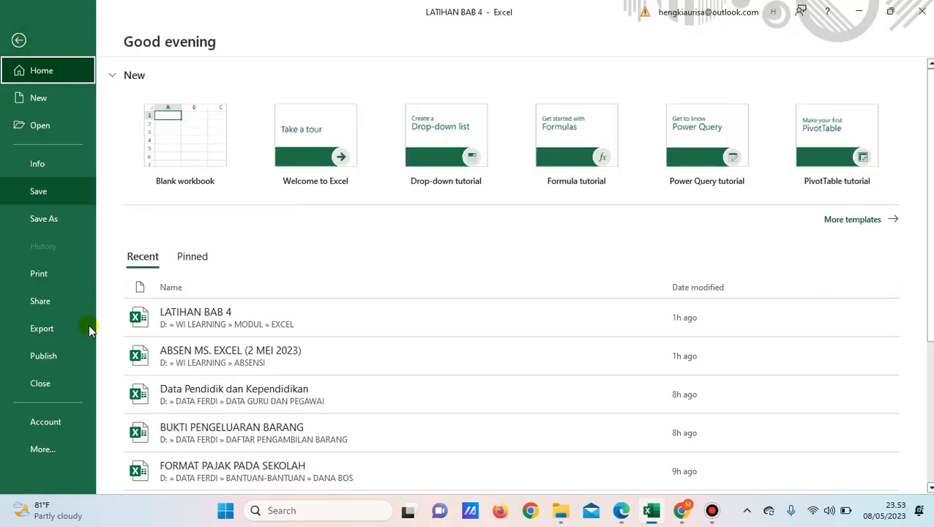
pyautogui.click(55, 454)
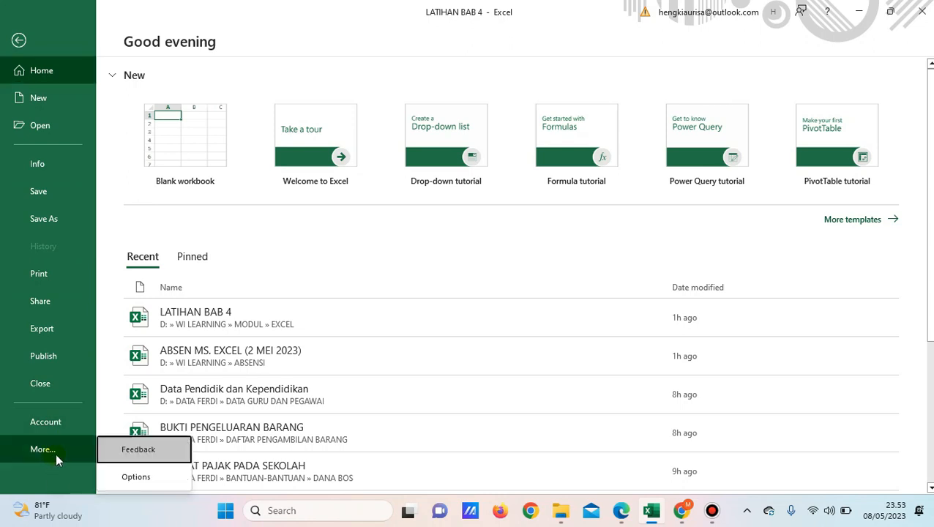
pyautogui.click(139, 477)
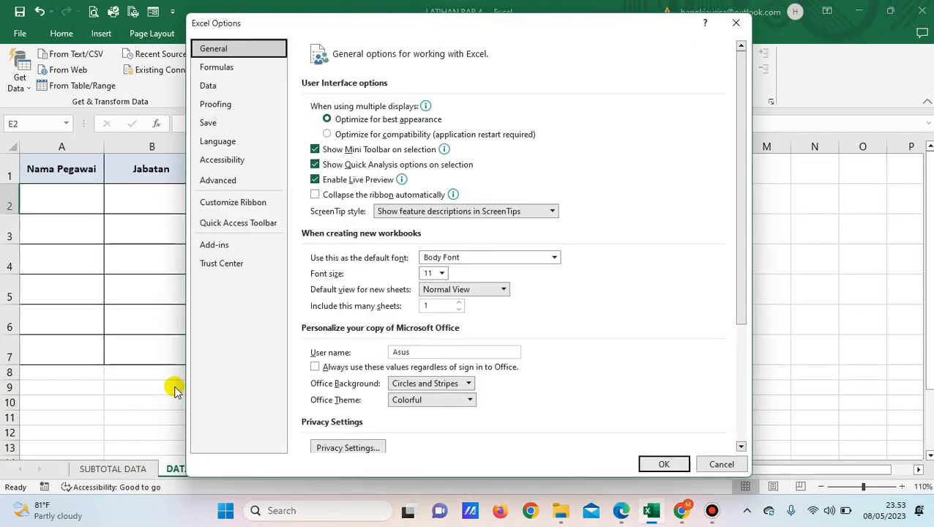
pyautogui.click(246, 210)
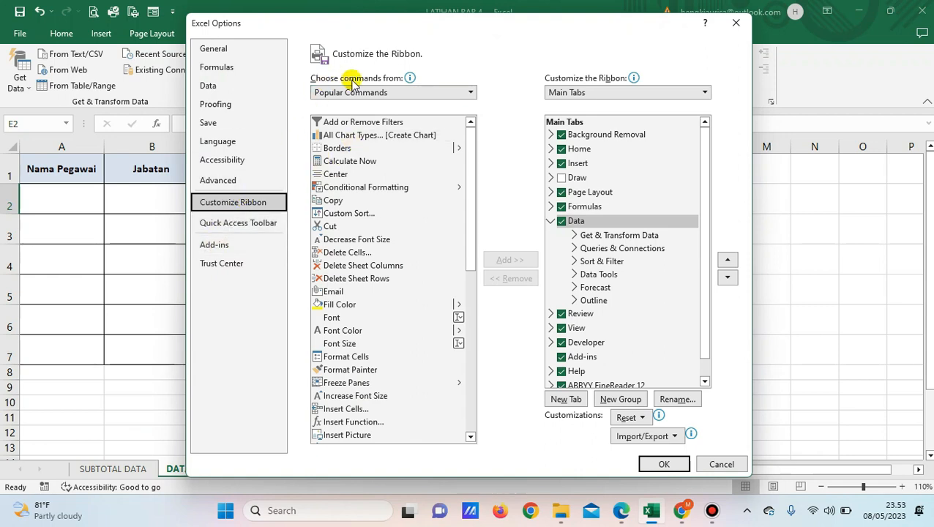
pyautogui.moveTo(371, 78)
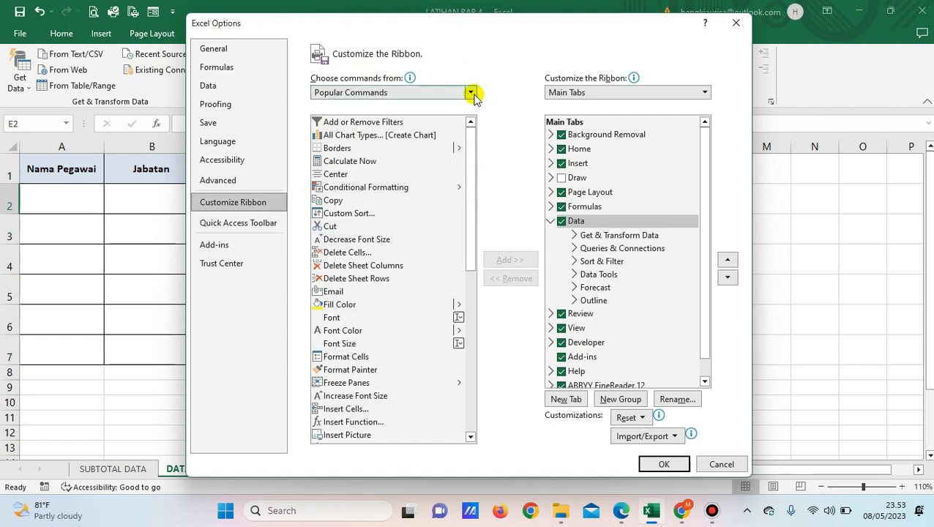
pyautogui.click(470, 93)
pyautogui.click(360, 135)
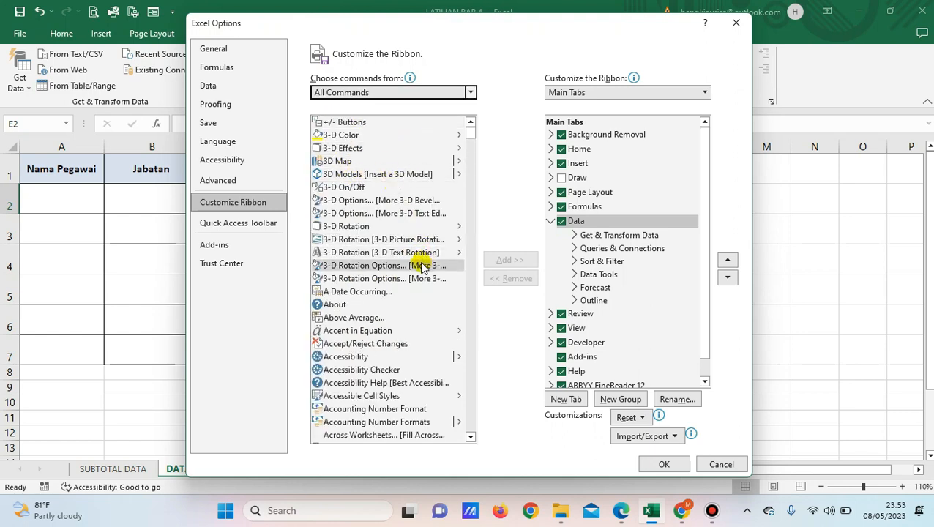
# Find the Form... command in the list of all commands and select it
pyautogui.scroll(-3, 391, 274)
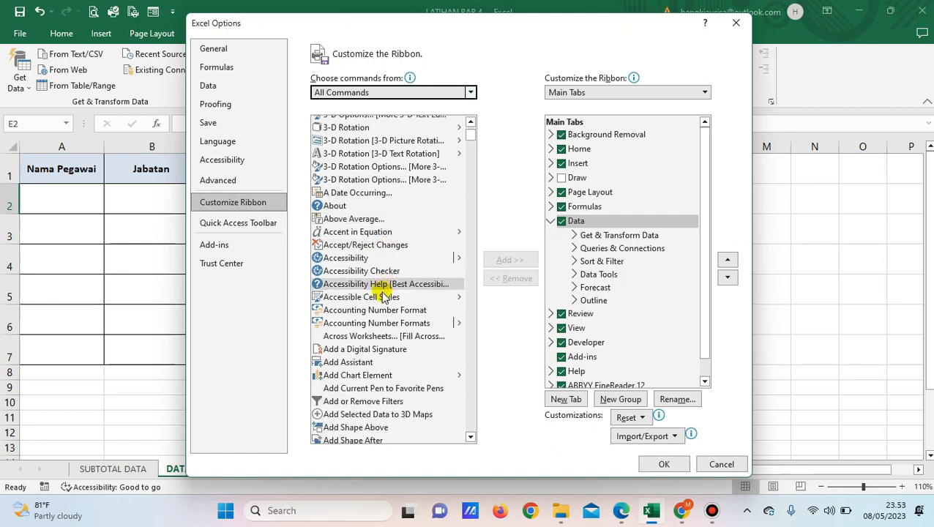
pyautogui.scroll(-3, 382, 296)
pyautogui.scroll(-3, 383, 319)
pyautogui.scroll(-15, 384, 327)
pyautogui.scroll(-15, 380, 325)
pyautogui.scroll(-15, 377, 344)
pyautogui.scroll(-15, 377, 344)
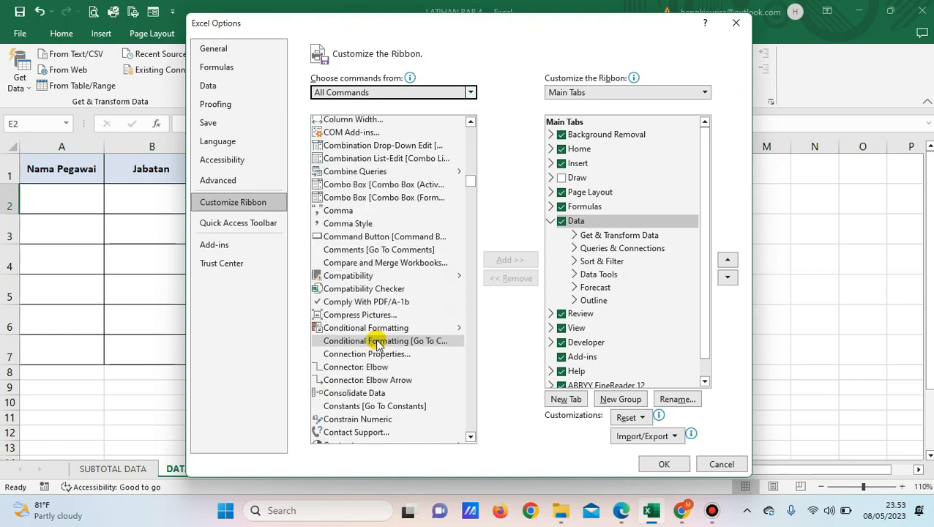
pyautogui.scroll(-3, 373, 339)
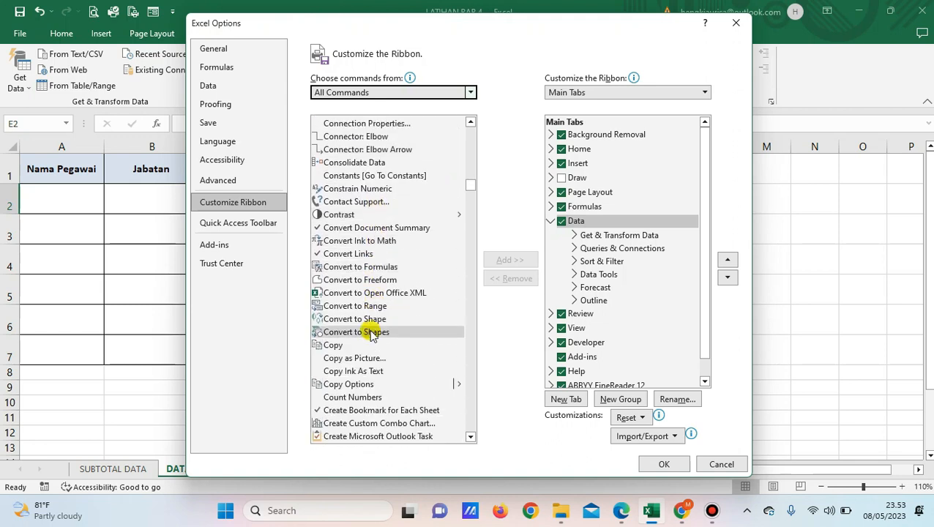
pyautogui.scroll(-3, 366, 340)
pyautogui.scroll(-20, 368, 340)
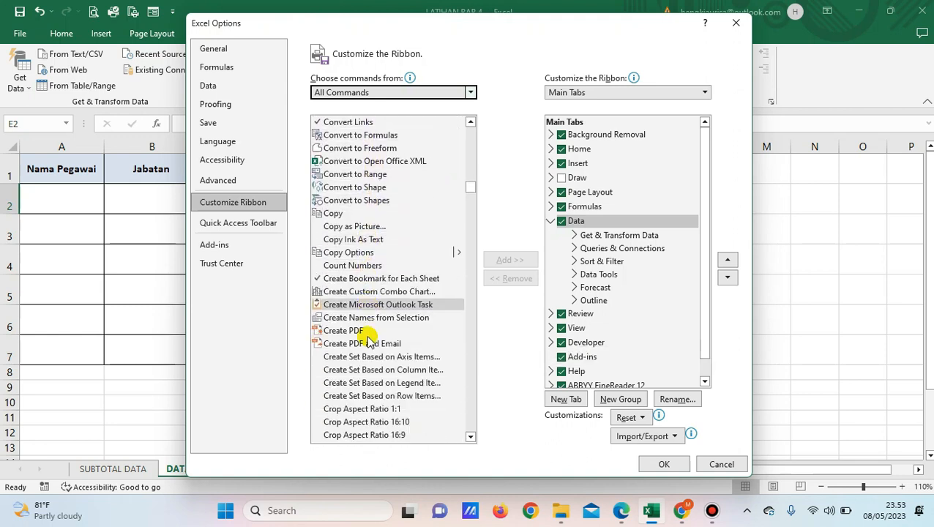
pyautogui.scroll(-20, 369, 338)
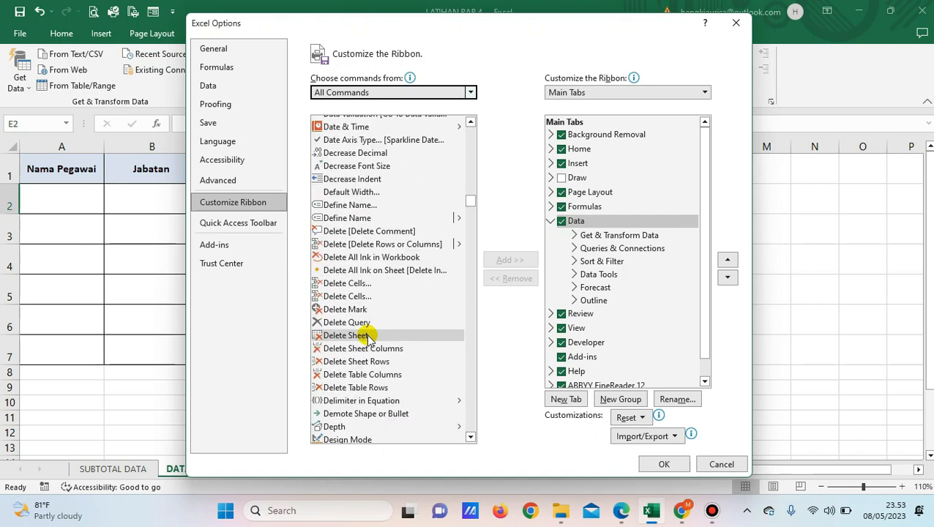
pyautogui.scroll(-17, 369, 339)
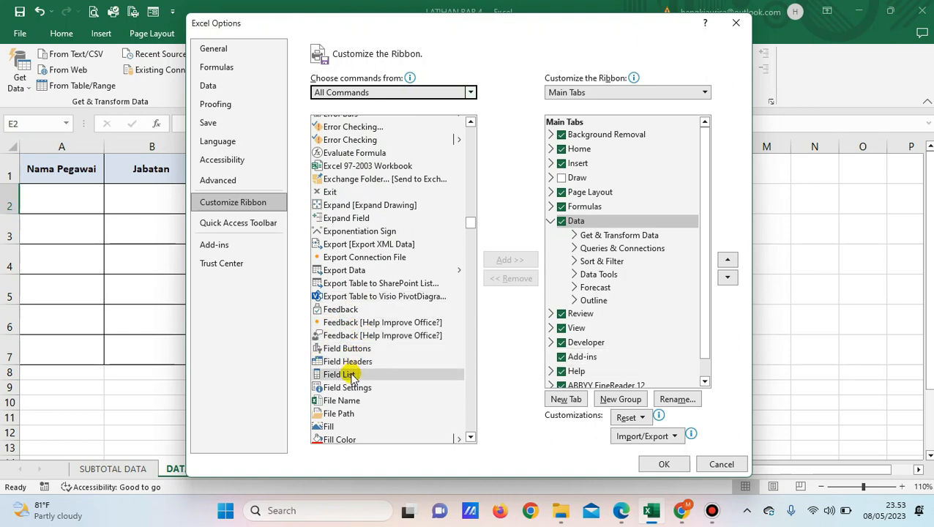
pyautogui.scroll(-1, 355, 379)
pyautogui.scroll(-4, 352, 386)
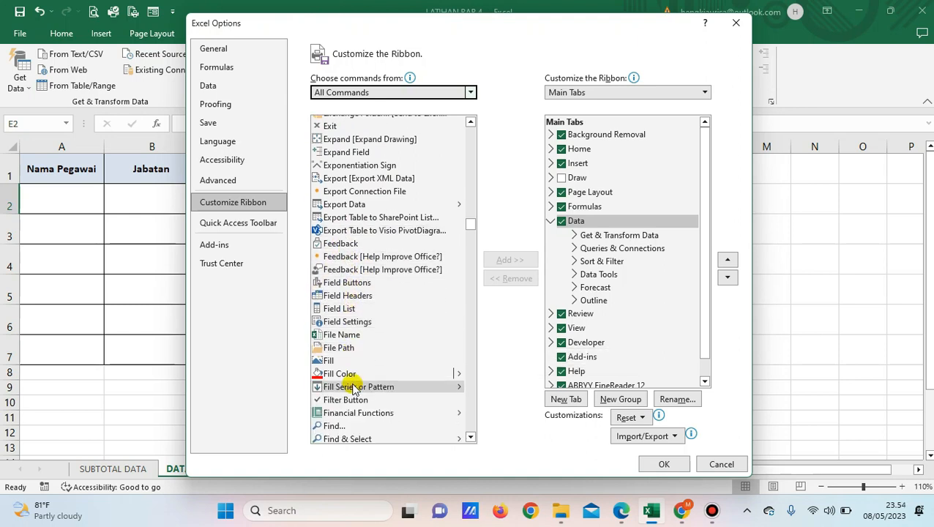
pyautogui.scroll(2, 351, 379)
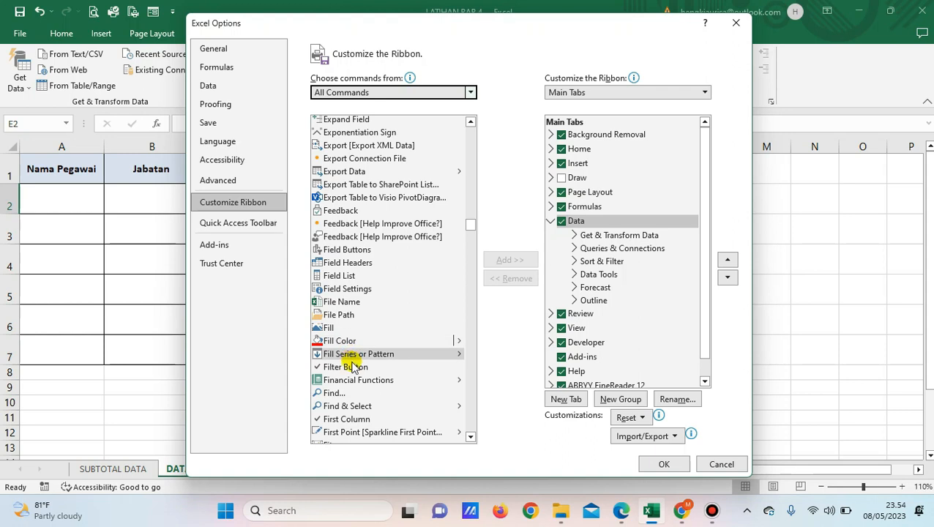
pyautogui.scroll(-1, 354, 364)
pyautogui.scroll(-2, 354, 370)
pyautogui.scroll(-4, 354, 370)
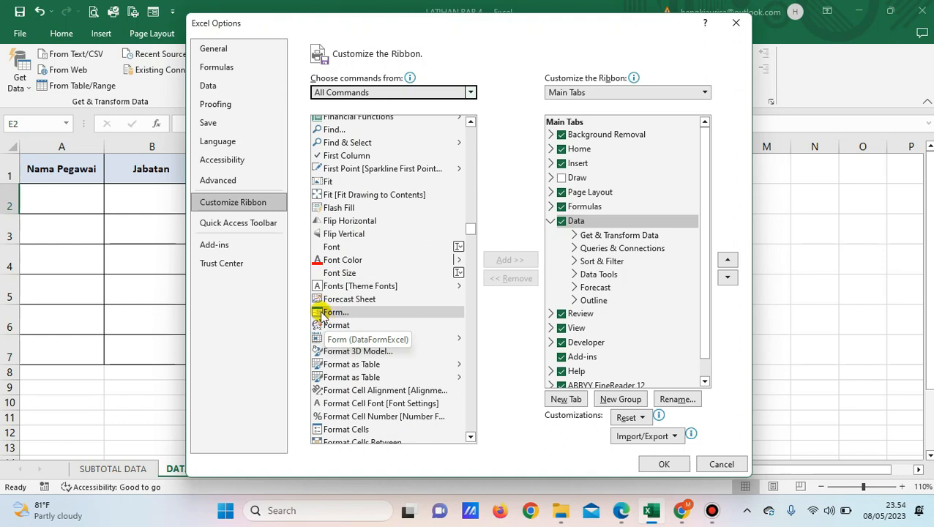
pyautogui.click(327, 313)
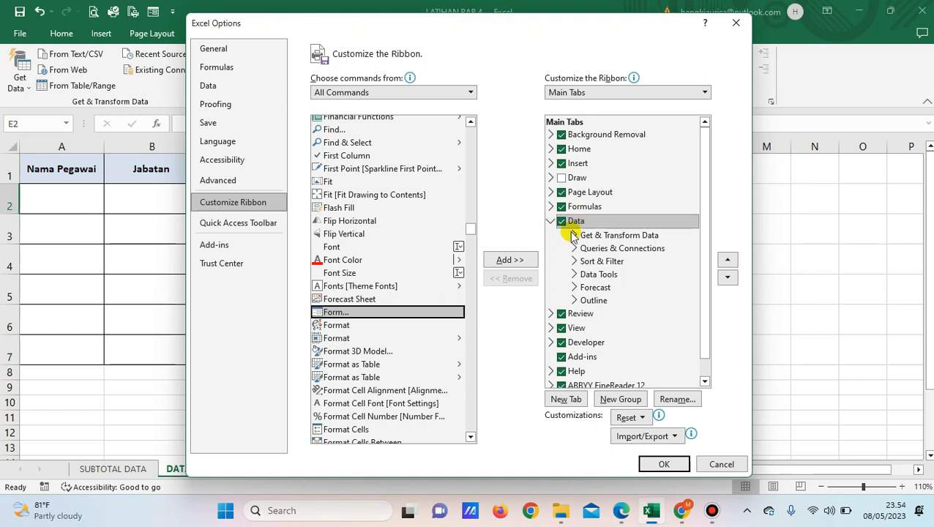
# Create a custom group named Forms in the ribbon's Data tab and add the Form command to it
pyautogui.click(619, 399)
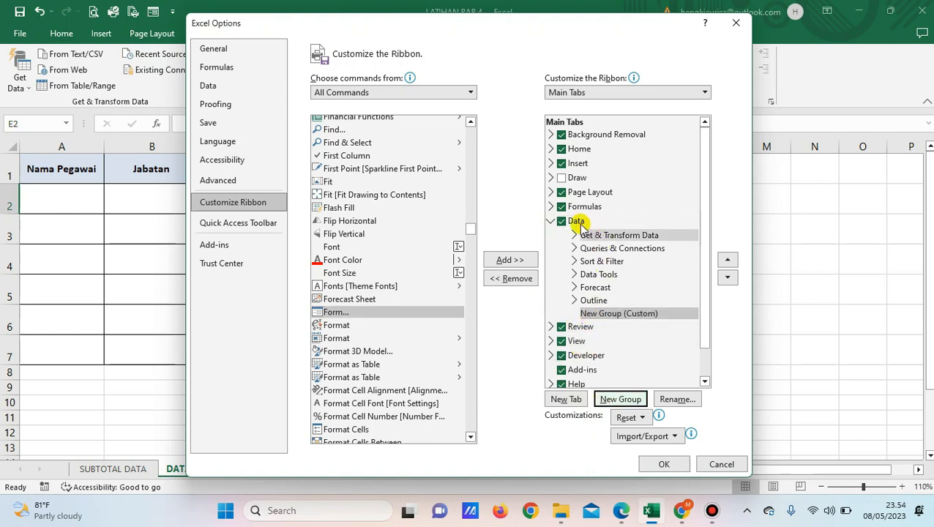
pyautogui.click(607, 316)
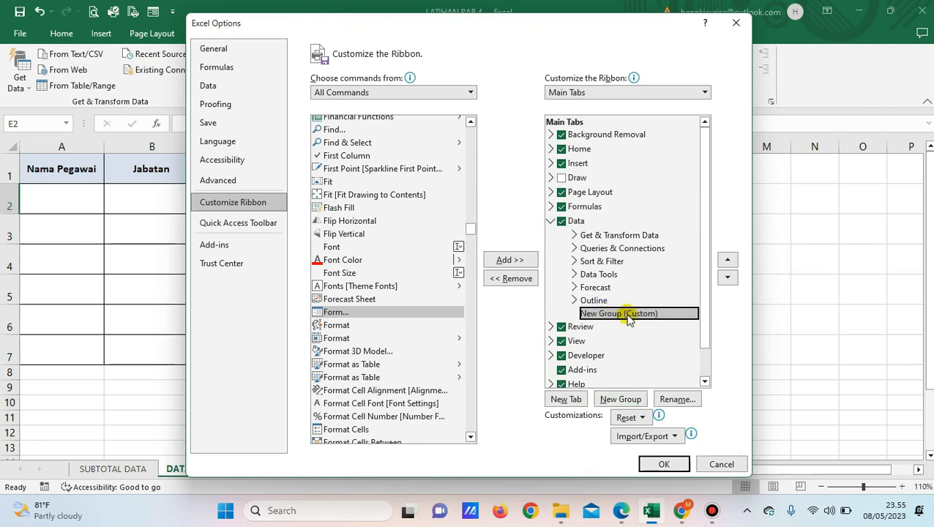
pyautogui.click(679, 400)
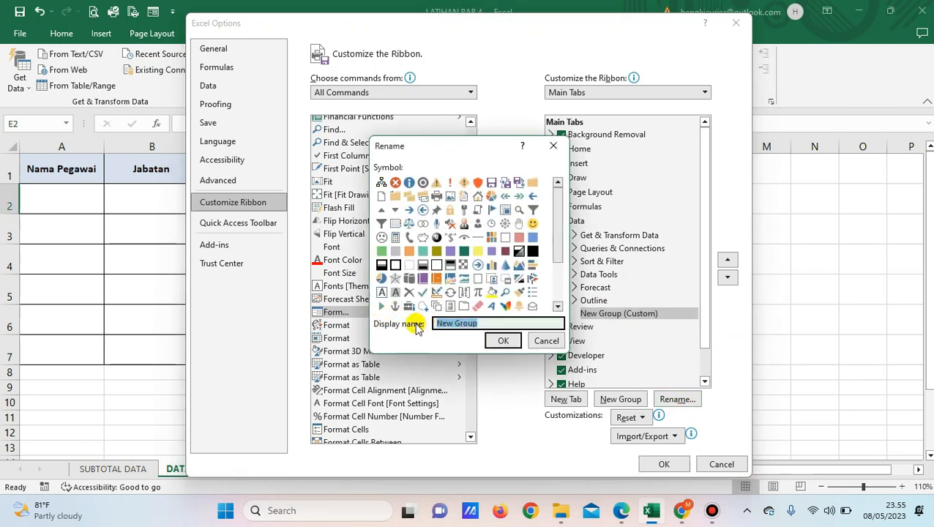
pyautogui.write('F')
pyautogui.click(504, 345)
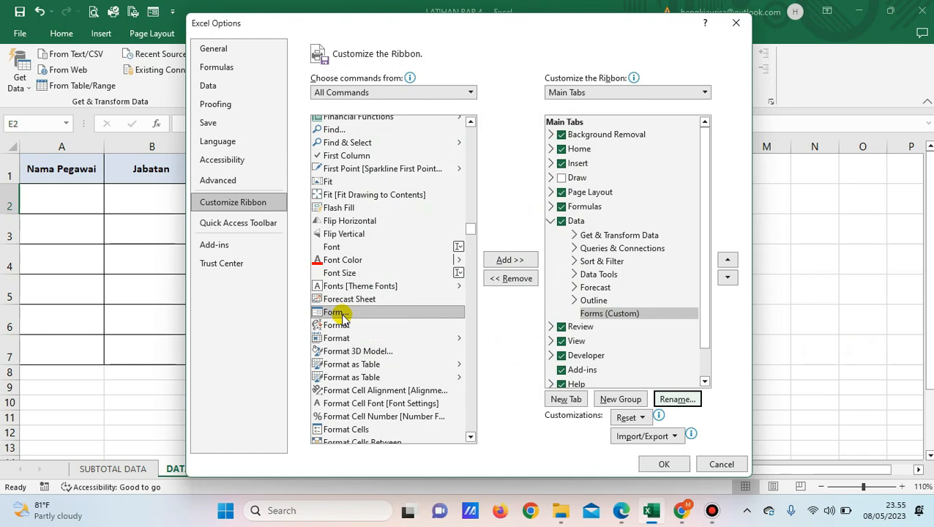
pyautogui.click(342, 314)
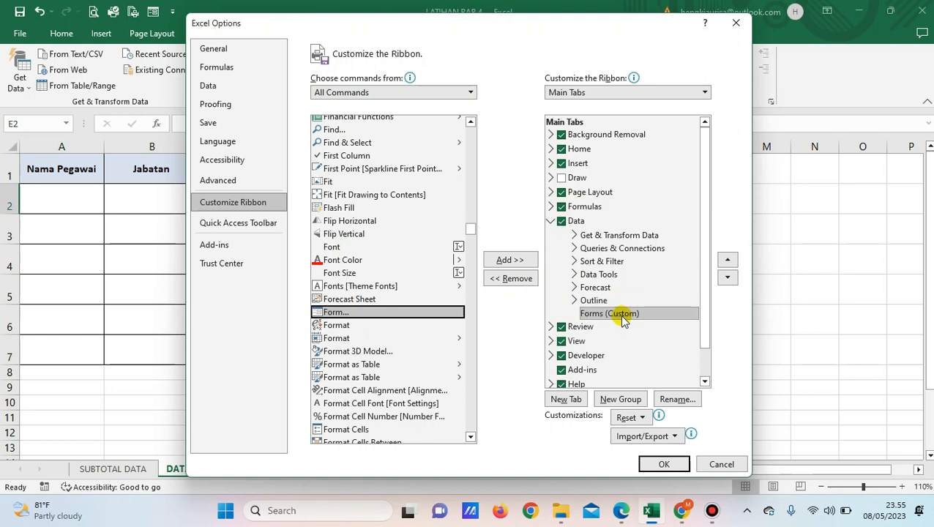
pyautogui.click(500, 263)
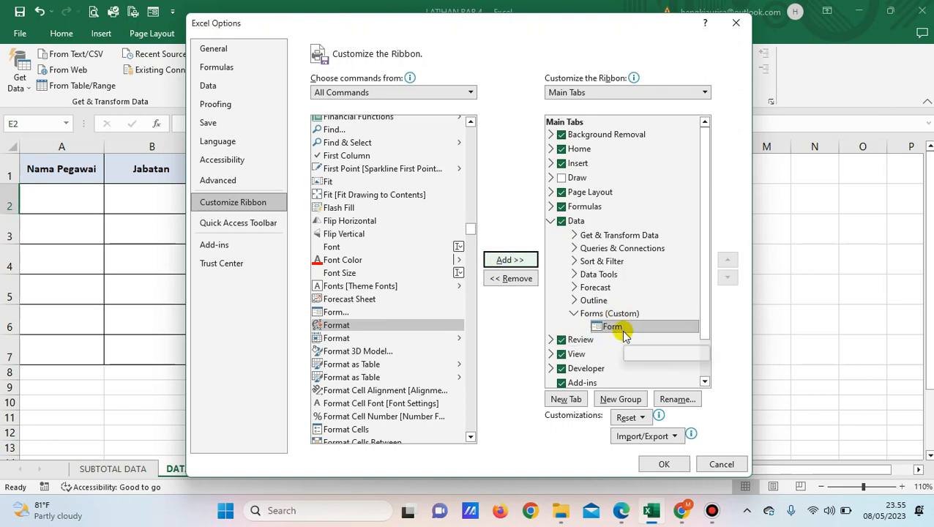
# Apply the ribbon customization that adds the Form command
pyautogui.click(674, 463)
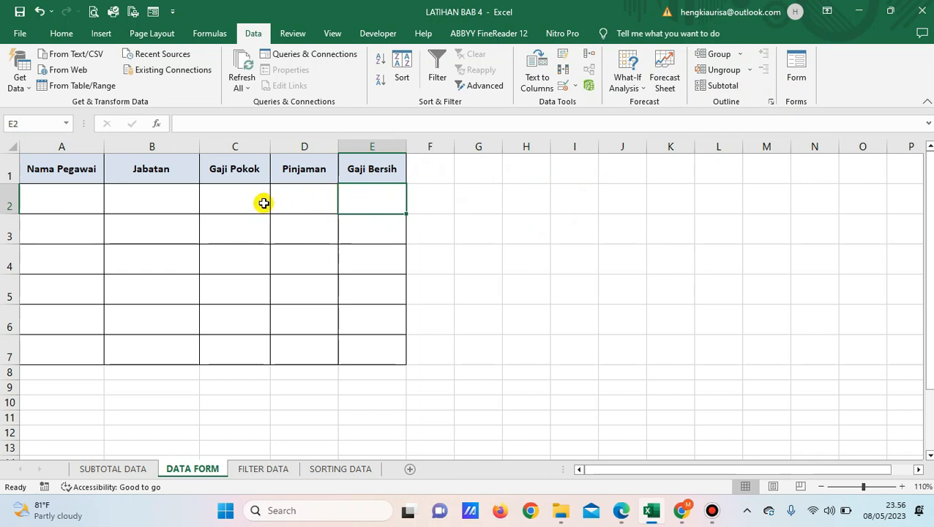
# Calculate Gaji Bersih in E2 with the formula =C2-D2 and fill it down through E7
pyautogui.click(298, 198)
pyautogui.click(367, 196)
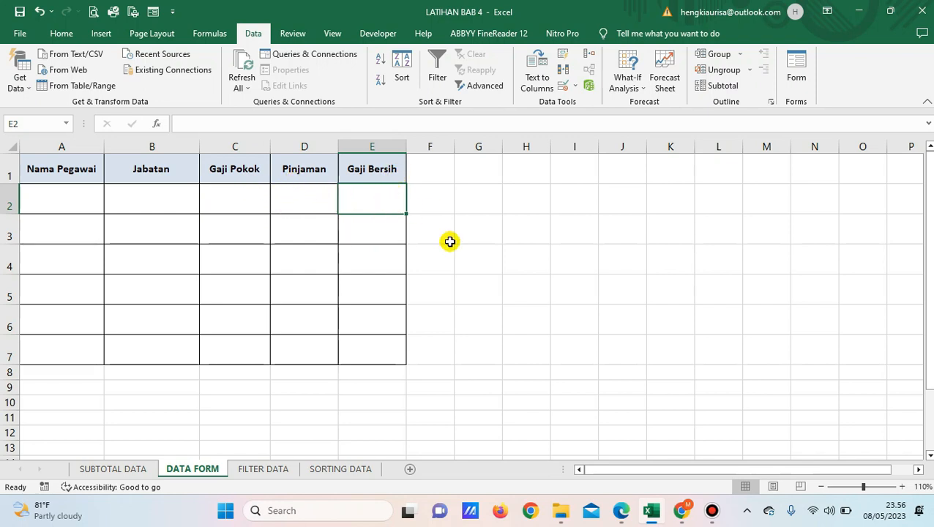
pyautogui.write('=')
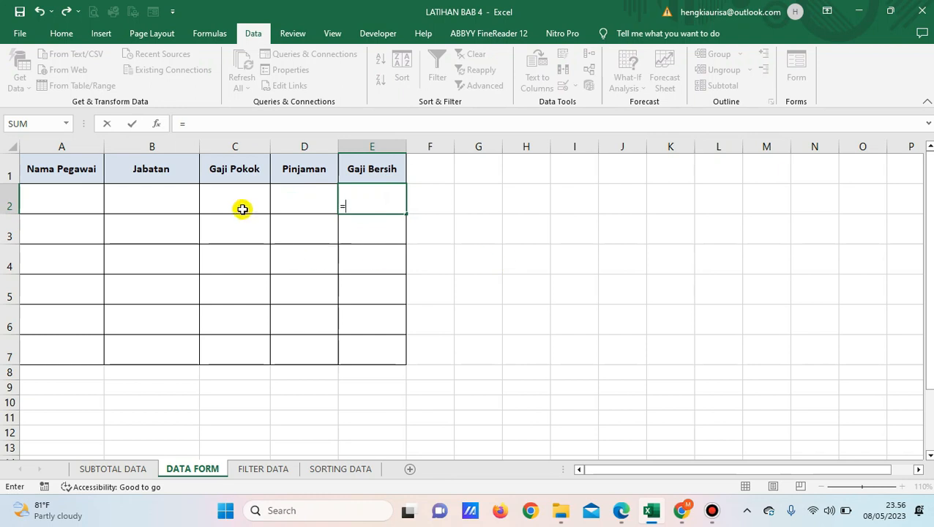
pyautogui.click(237, 198)
pyautogui.write('-')
pyautogui.click(296, 206)
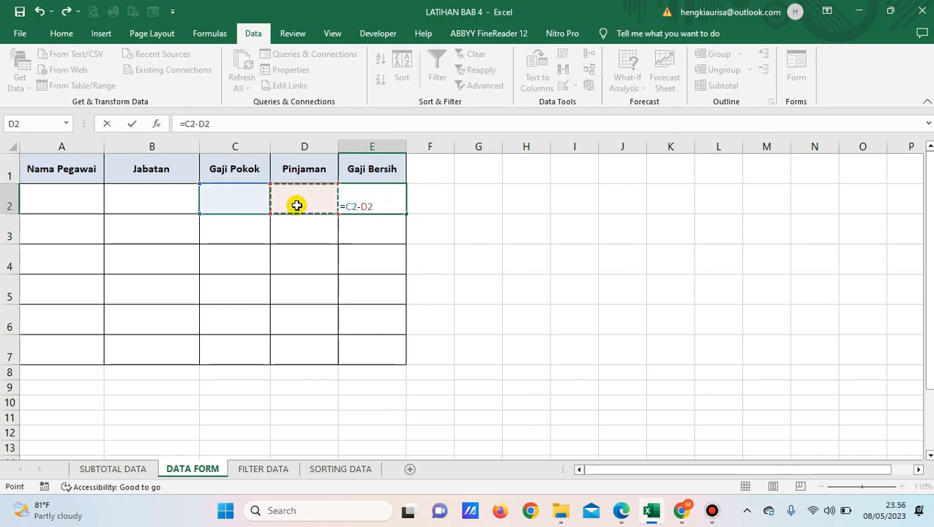
pyautogui.press('Return')
pyautogui.click(369, 204)
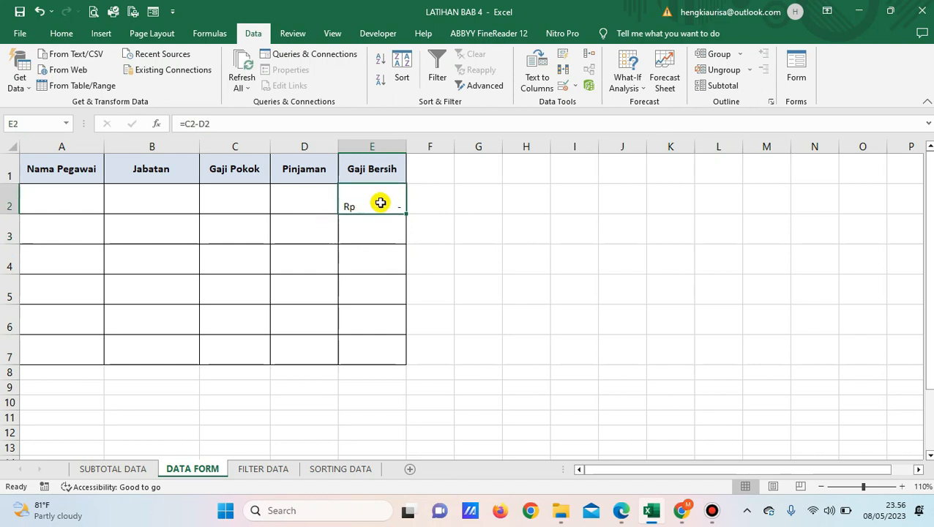
pyautogui.moveTo(407, 212); pyautogui.dragTo(391, 363)
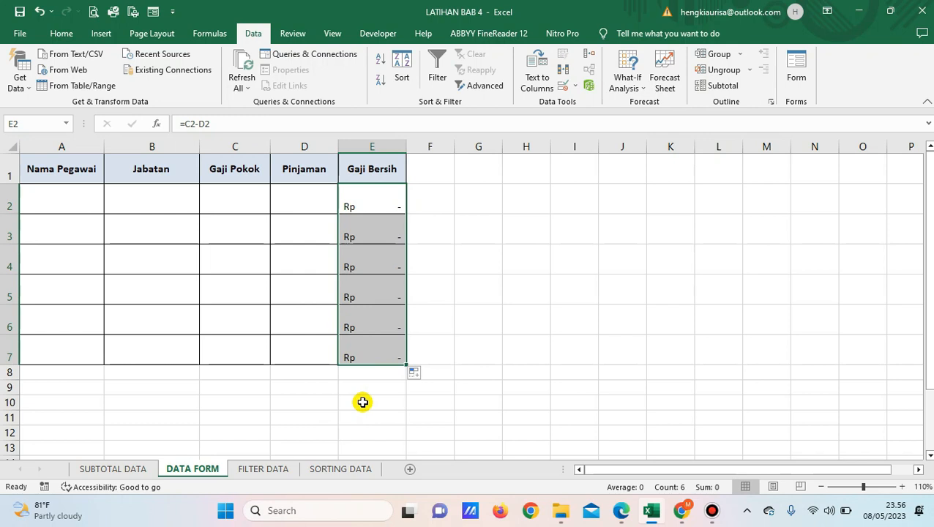
# Vertically center the contents of the table's data cells A2:E7 with Middle Align
pyautogui.click(42, 192)
pyautogui.moveTo(177, 186); pyautogui.dragTo(375, 356)
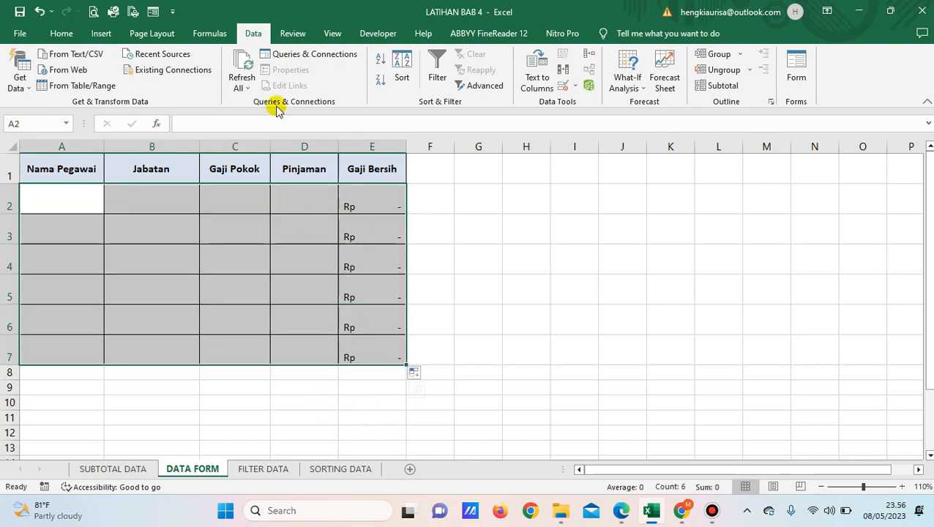
pyautogui.click(67, 34)
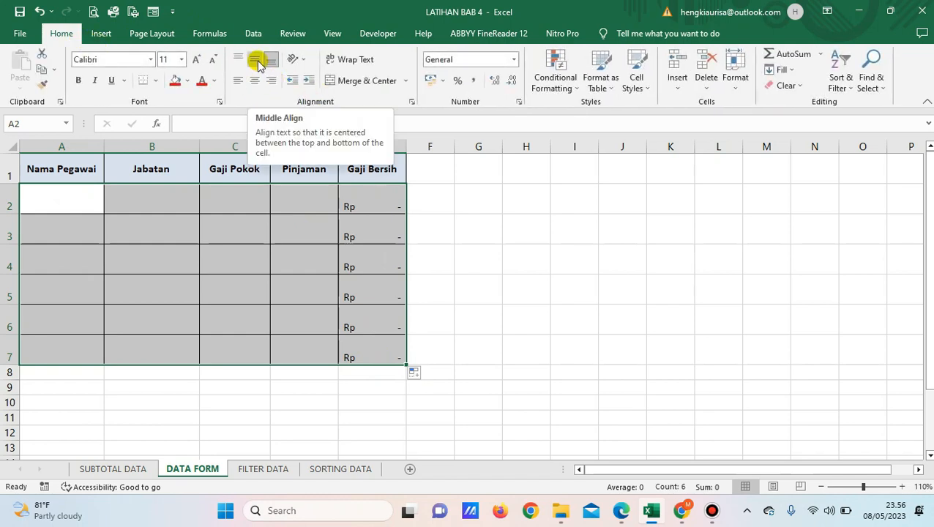
pyautogui.click(257, 61)
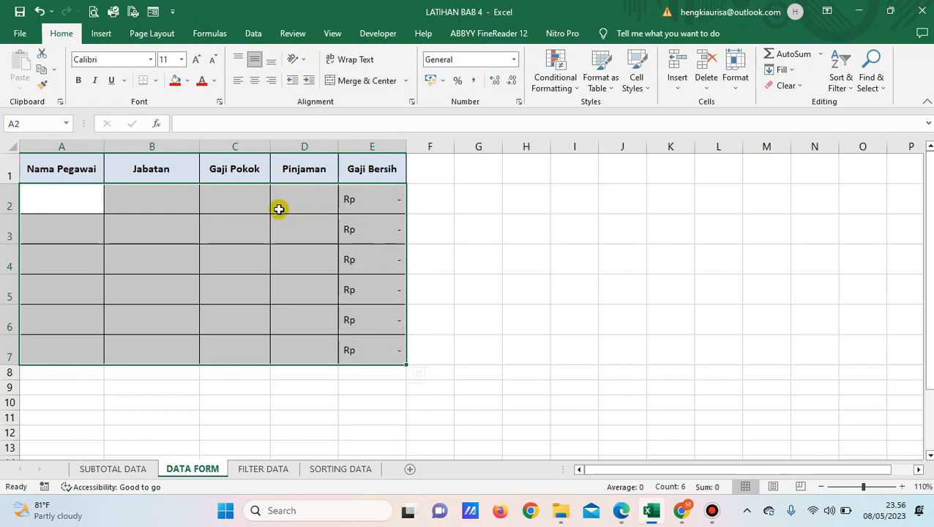
pyautogui.click(140, 205)
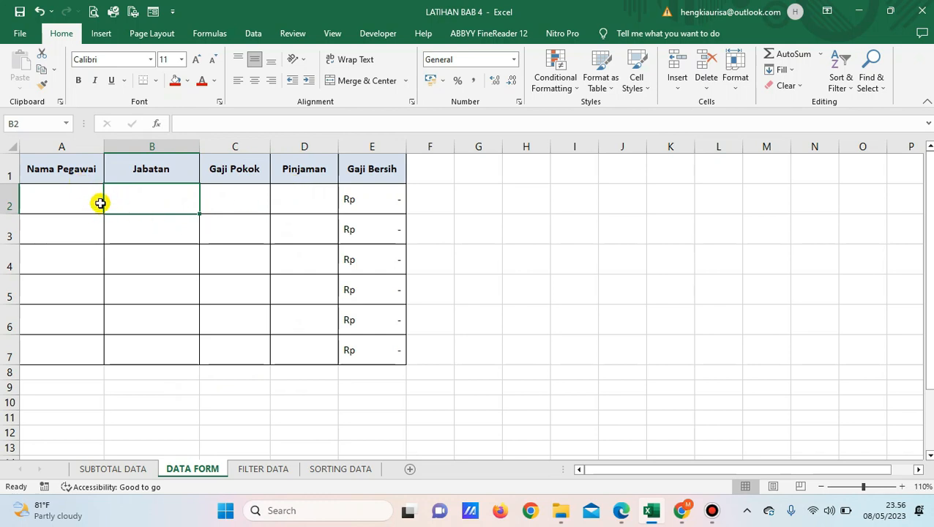
# Open the data entry form for headers A1:D1, using the first row as labels, and place it beside the table
pyautogui.click(65, 171)
pyautogui.moveTo(89, 176); pyautogui.dragTo(289, 166)
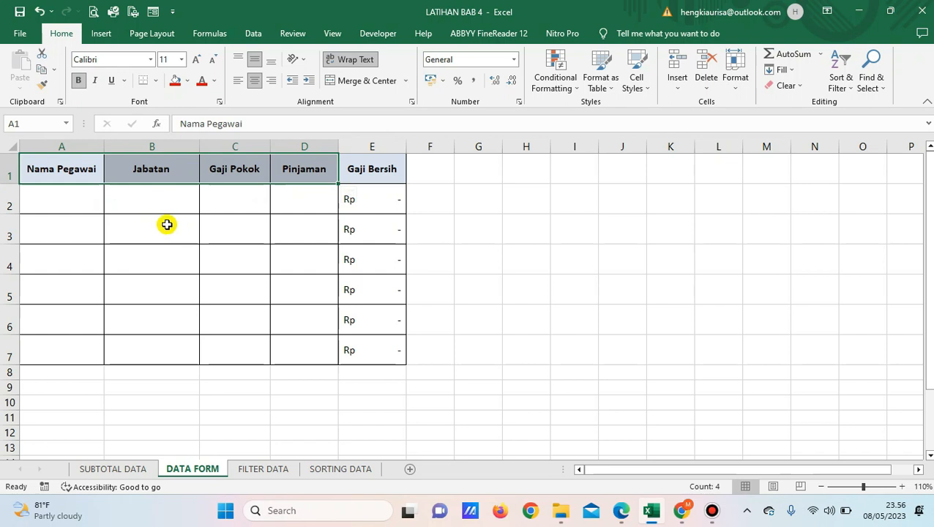
pyautogui.click(253, 34)
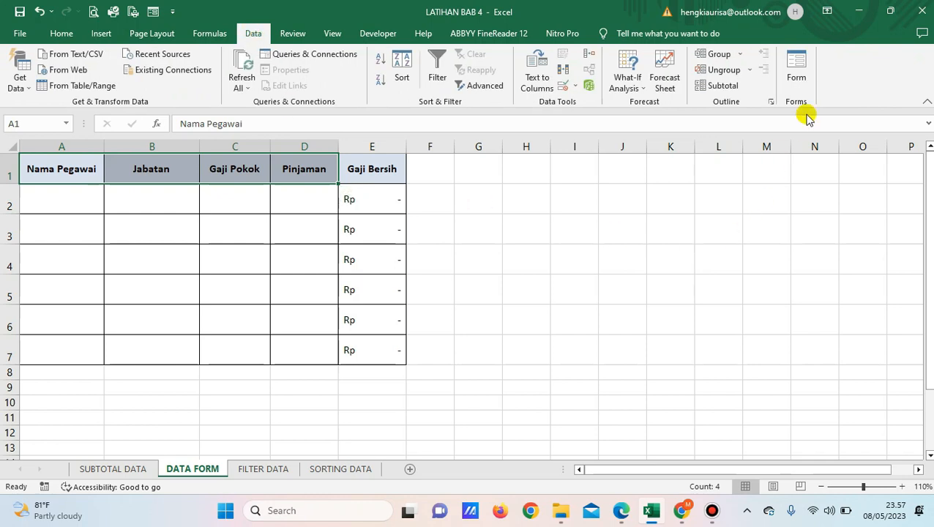
pyautogui.click(799, 68)
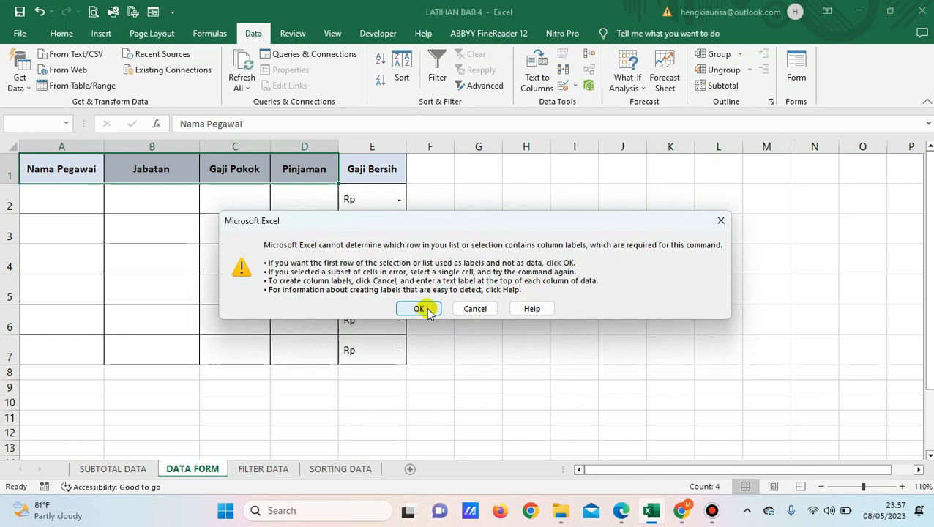
pyautogui.click(417, 307)
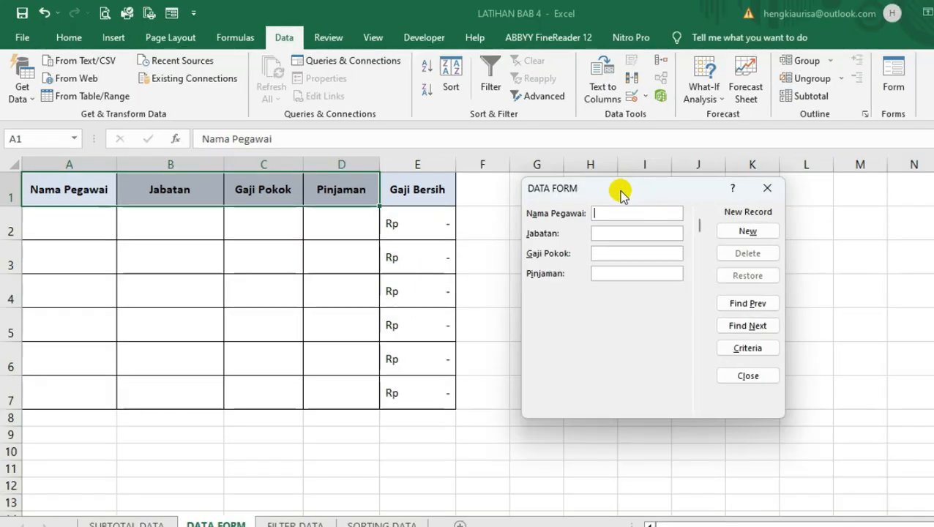
pyautogui.moveTo(548, 167); pyautogui.dragTo(391, 267)
pyautogui.moveTo(440, 300); pyautogui.dragTo(605, 193)
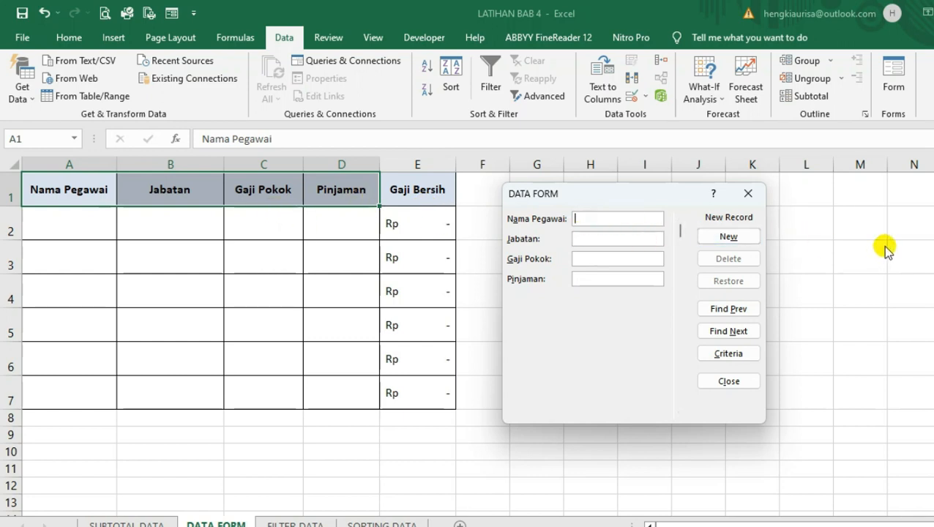
# Fill in the new record's employee name and set Jabatan to Manager in the data form
pyautogui.write('ARMAN')
pyautogui.press('Tab')
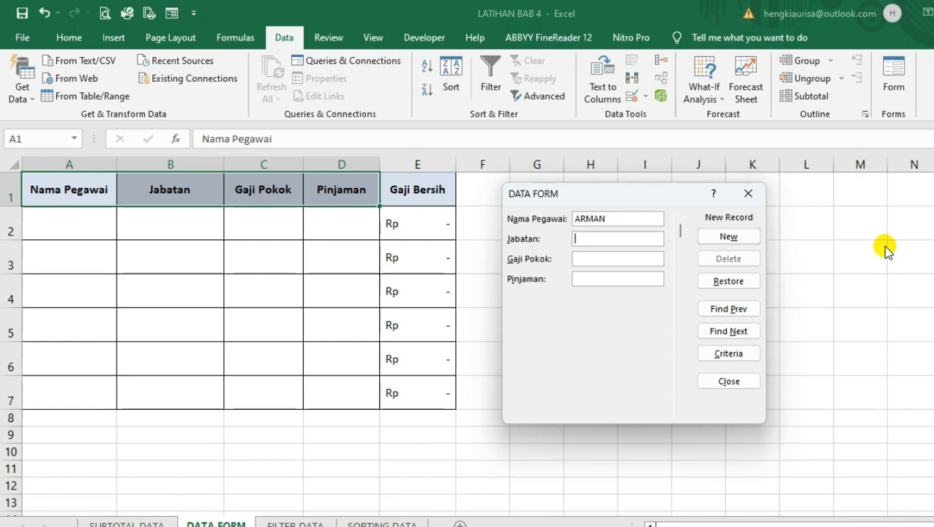
pyautogui.write('Manager')
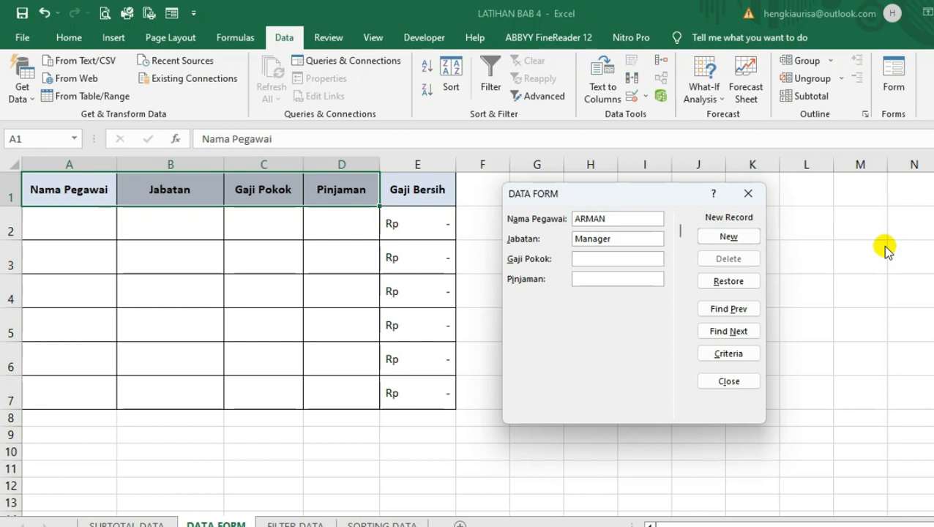
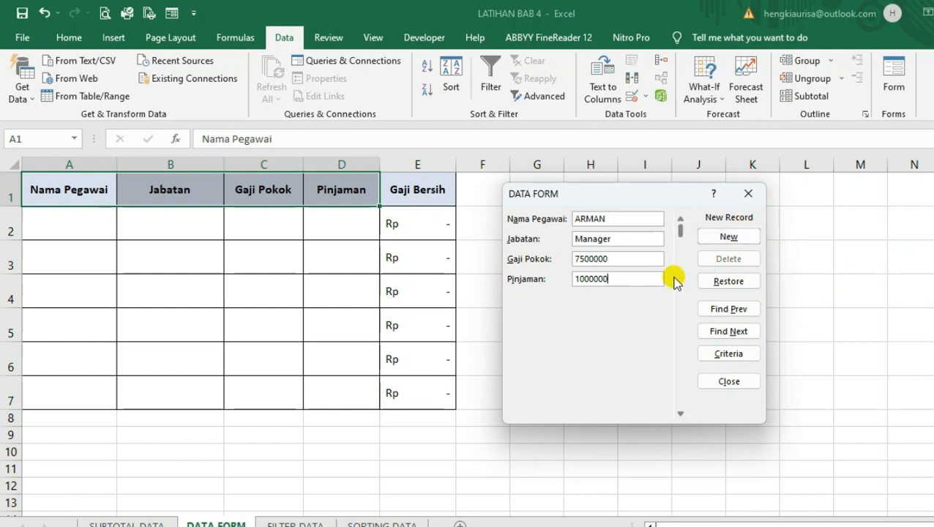
# Save the first Manager record, and add a Supervisor record with the employee's name, Gaji Pokok 4000000 and Pinjaman 0
pyautogui.click(730, 239)
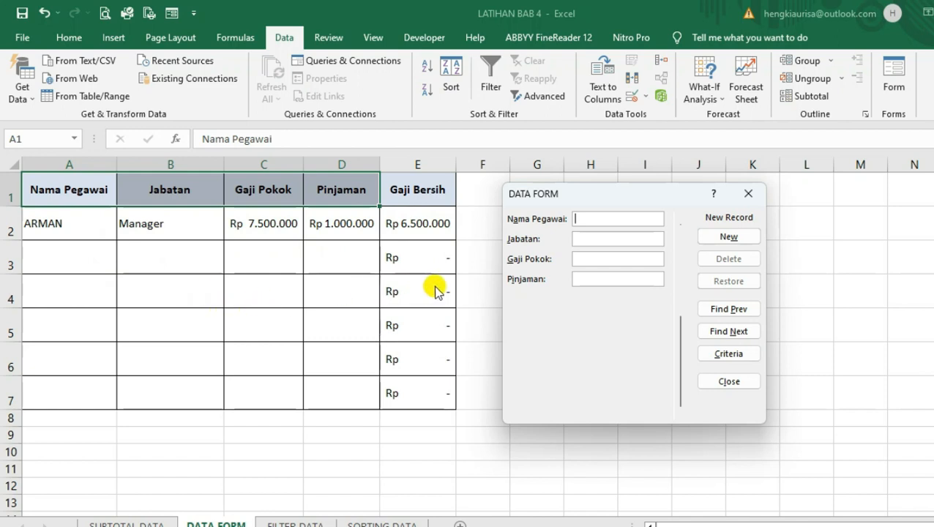
pyautogui.write('d')
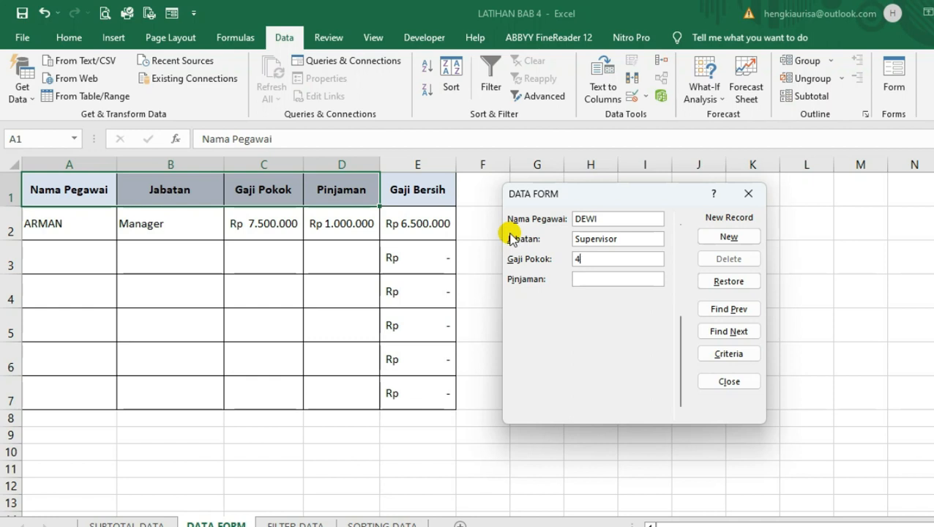
pyautogui.write('000000')
pyautogui.press('Tab')
pyautogui.write('0')
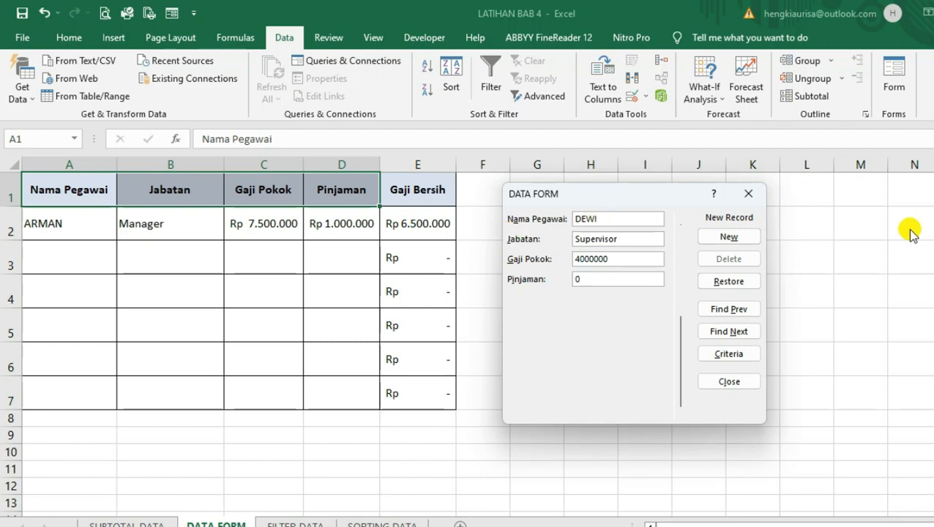
pyautogui.click(729, 239)
pyautogui.click(730, 237)
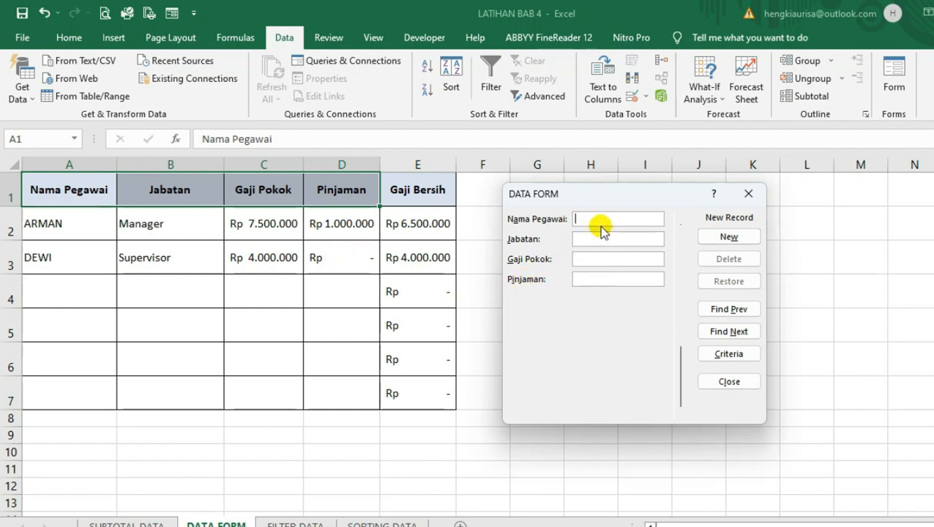
# Add a record for the Kasir with the employee's name, Gaji Pokok 3000000 and Pinjaman 500000
pyautogui.write('DINI')
pyautogui.write('Kasir')
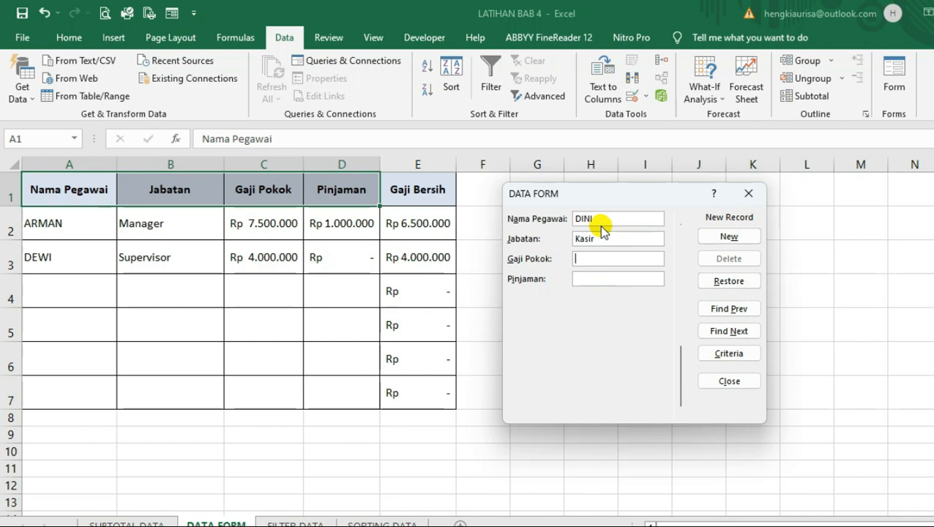
pyautogui.press('Tab')
pyautogui.write('3000000')
pyautogui.write('5')
pyautogui.write('00000')
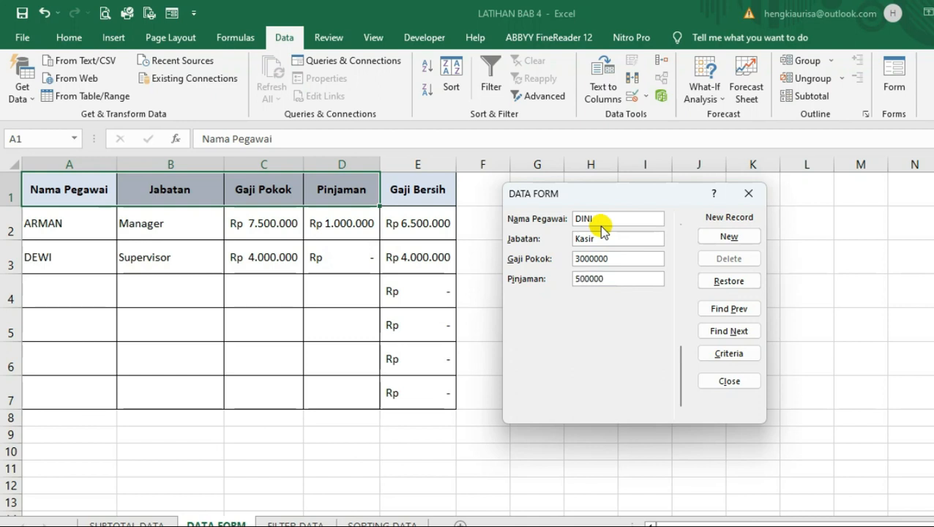
pyautogui.click(729, 237)
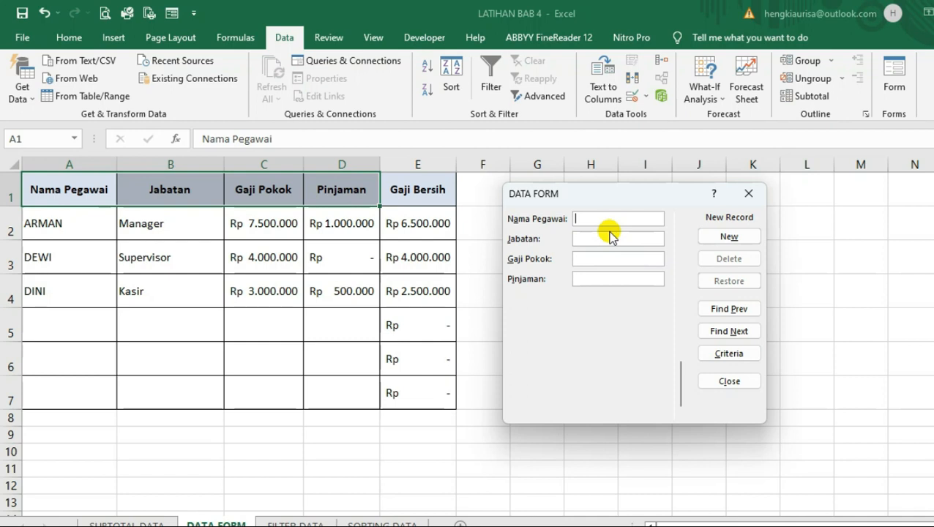
# Add a second Supervisor record with the employee's name, Gaji Pokok 5000000 and Pinjaman 150000
pyautogui.write('RARA')
pyautogui.click(611, 235)
pyautogui.write('Supervis')
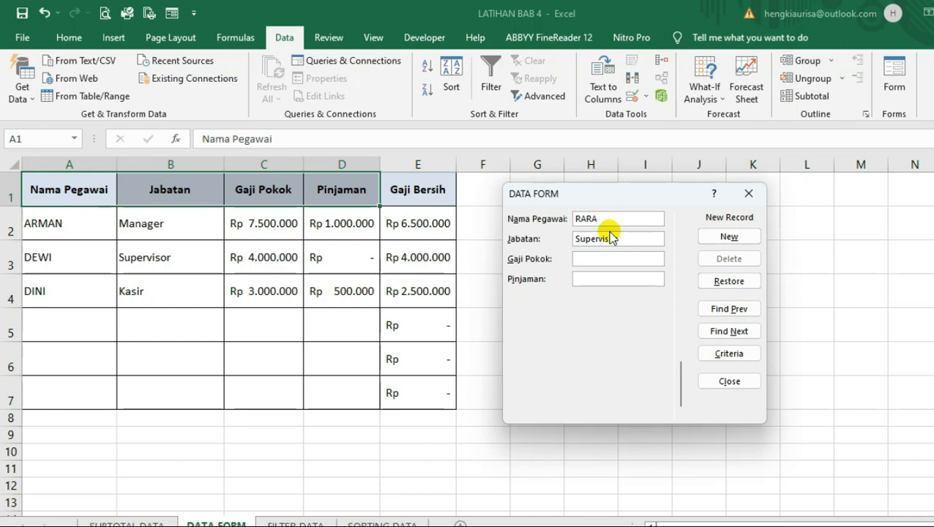
pyautogui.write('5000000')
pyautogui.press('Tab')
pyautogui.write('150000')
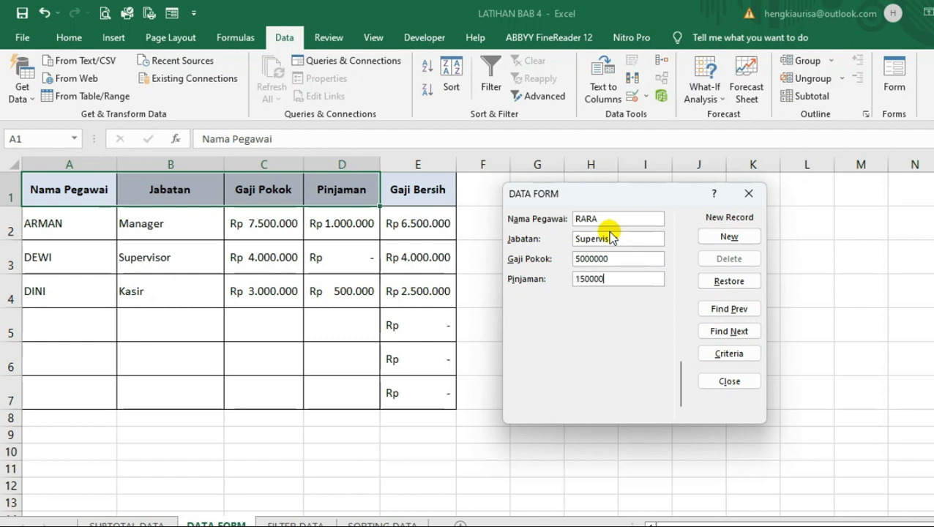
pyautogui.click(712, 240)
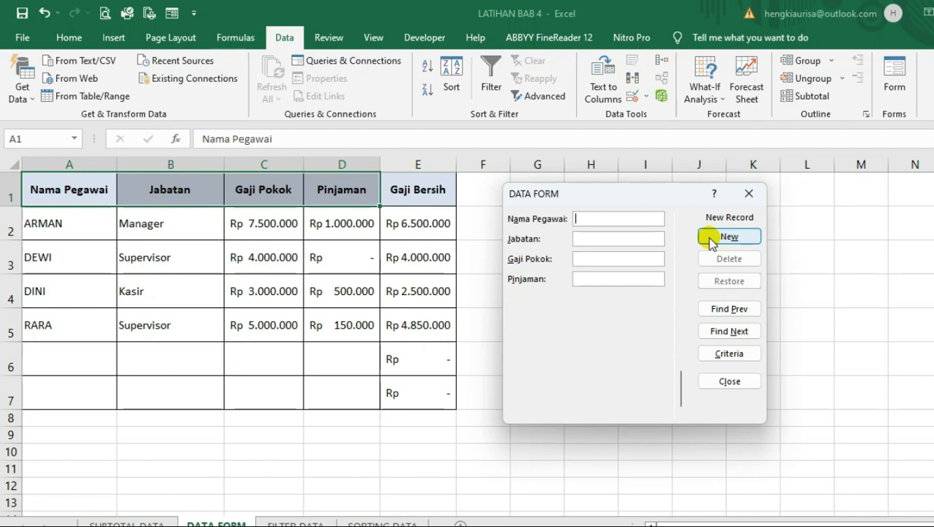
# Add a second Manager record with the employee's name, Gaji Pokok 6000000 and Pinjaman 250000
pyautogui.write('RUDI')
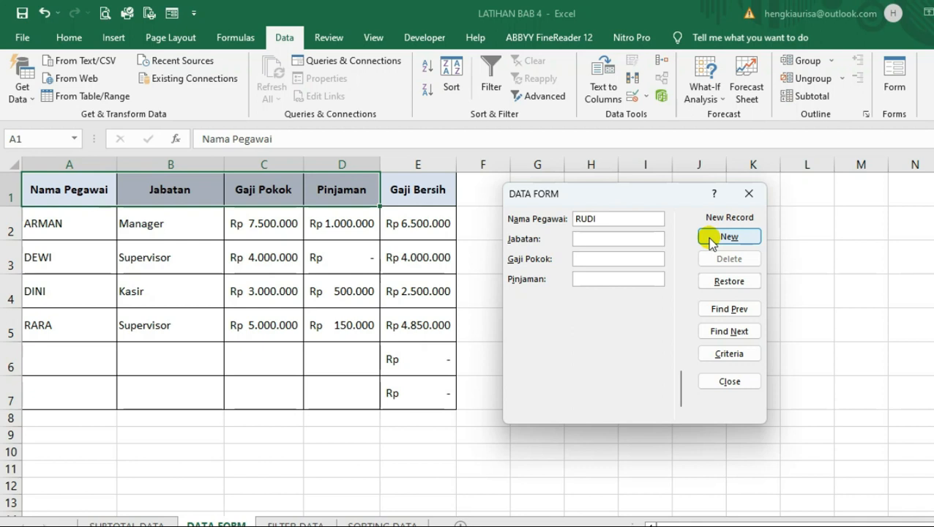
pyautogui.write('Manag')
pyautogui.write('er')
pyautogui.write('6000000')
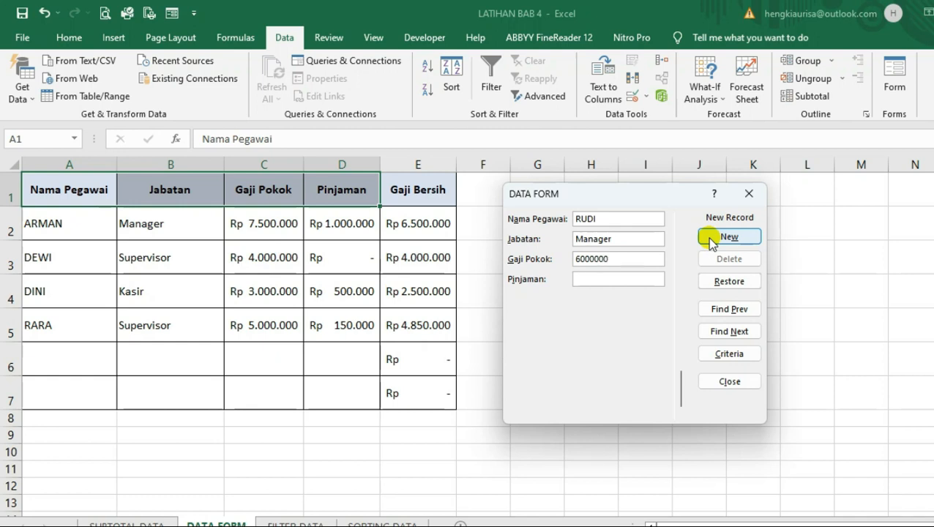
pyautogui.write('250000')
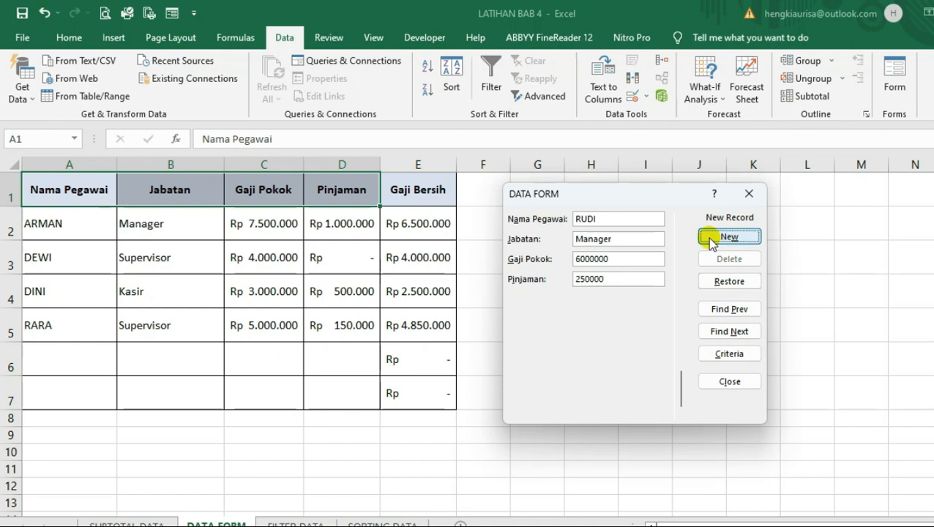
pyautogui.click(709, 241)
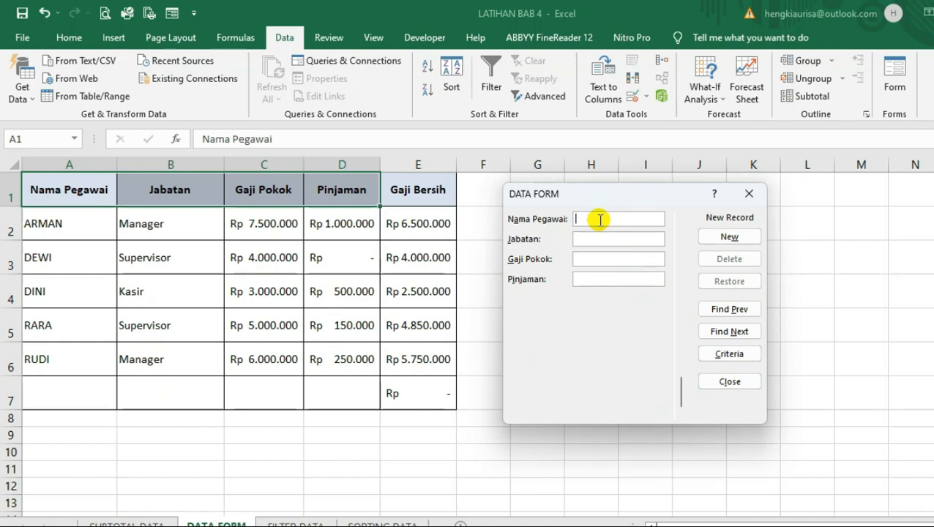
# Add a STAFF record with the employee's name, Gaji Pokok 2500000 and Pinjaman 100000, and close the data form
pyautogui.write('d')
pyautogui.press('BackSpace')
pyautogui.write('DEDI')
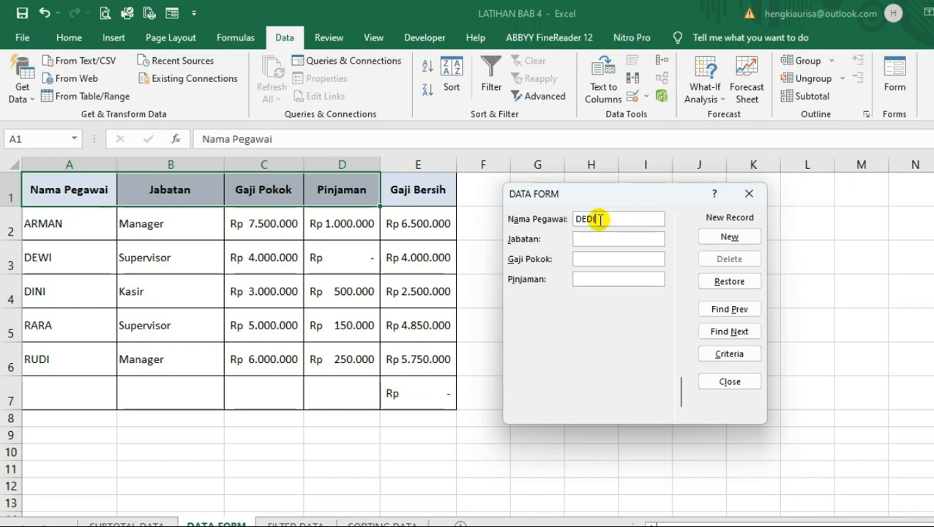
pyautogui.press('Tab')
pyautogui.write('STAFF')
pyautogui.press('Tab')
pyautogui.write('2500000')
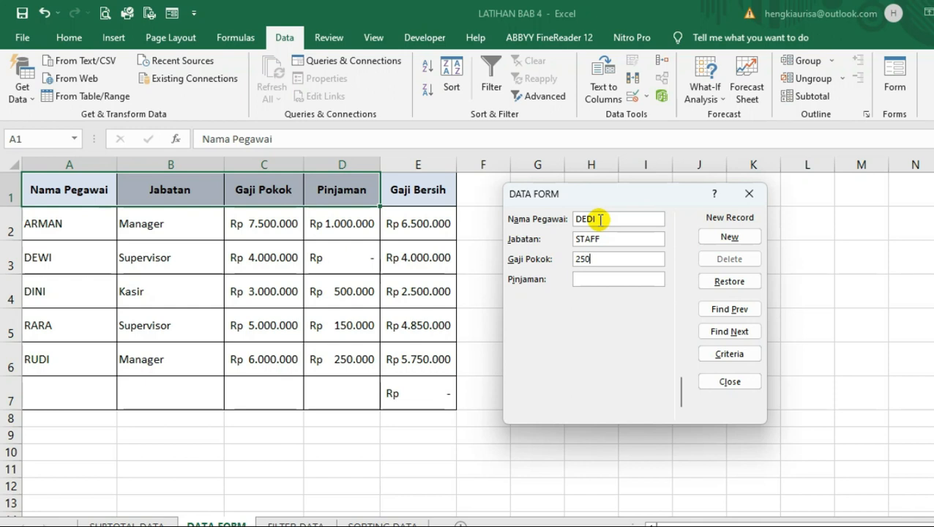
pyautogui.press('Tab')
pyautogui.write('100000')
pyautogui.click(734, 240)
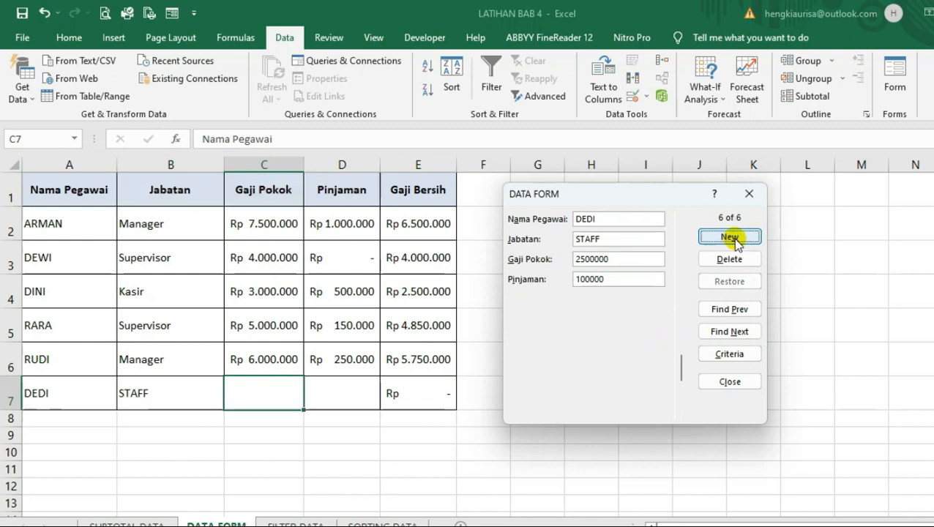
pyautogui.click(730, 386)
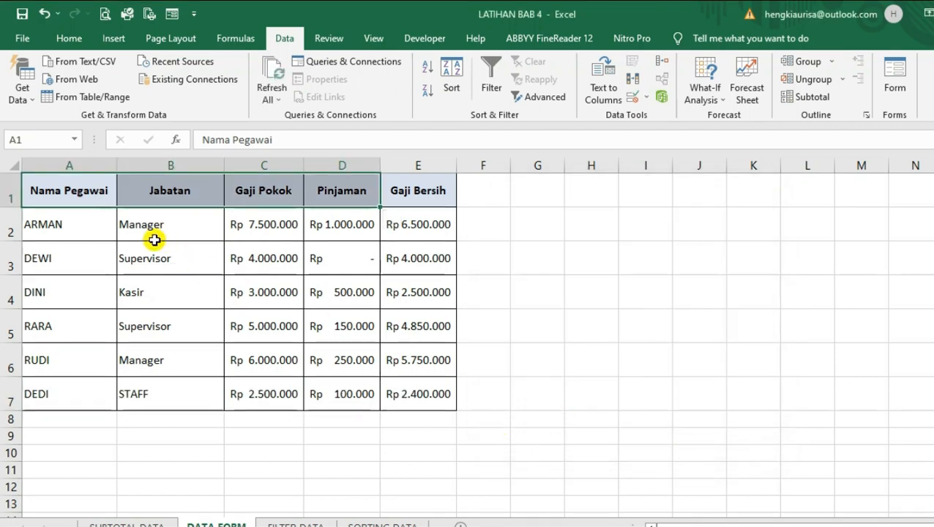
# Reopen the data form for the whole table from header cell A1, at the first record
pyautogui.click(120, 235)
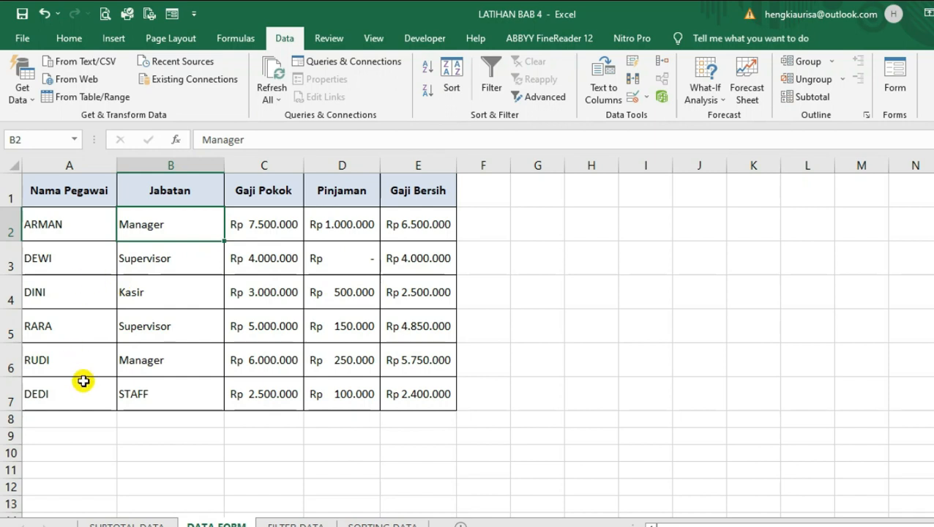
pyautogui.moveTo(71, 192); pyautogui.dragTo(327, 182)
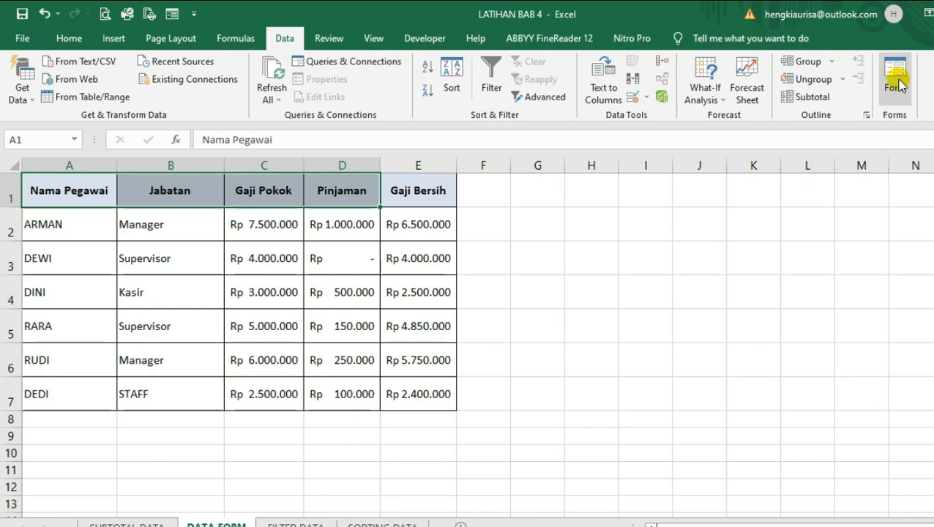
pyautogui.click(73, 192)
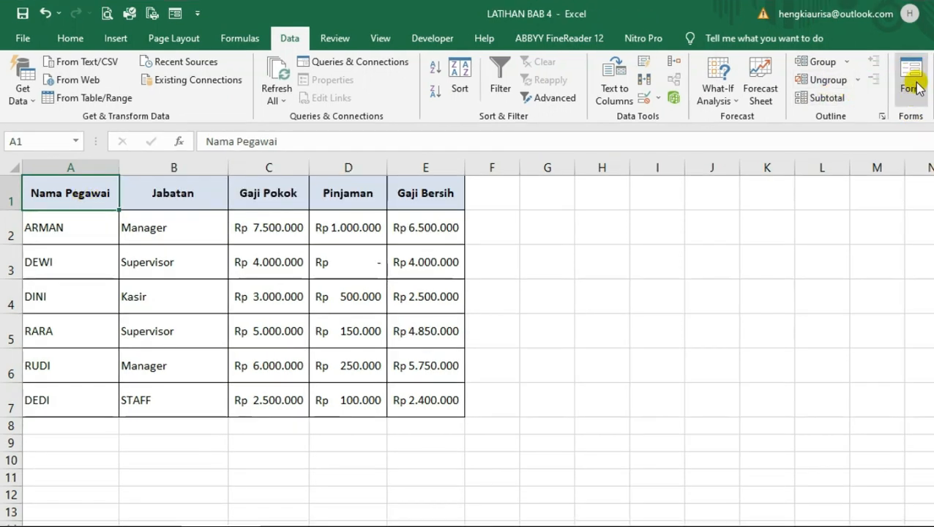
pyautogui.click(907, 79)
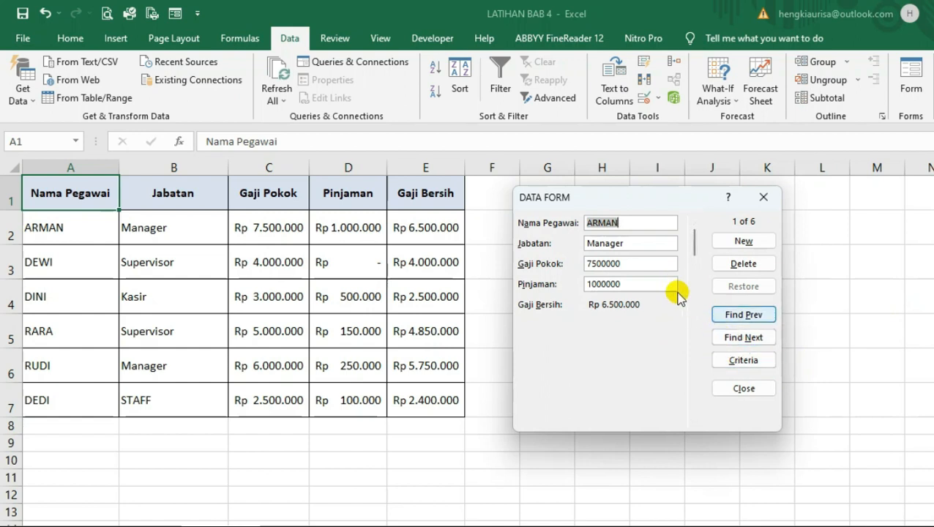
pyautogui.click(754, 316)
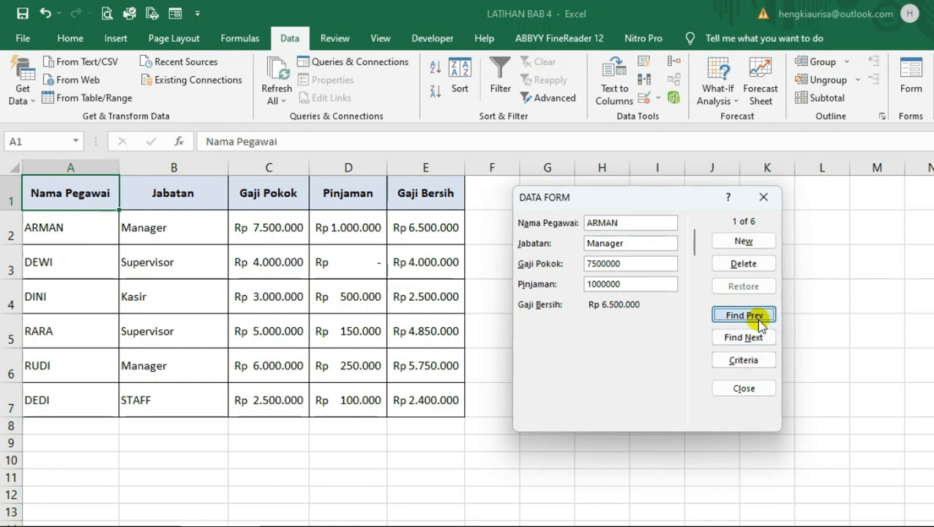
# Delete the table's last record, the STAFF employee, through the data form and close the form
pyautogui.click(762, 344)
pyautogui.click(761, 344)
pyautogui.click(762, 344)
pyautogui.click(761, 344)
pyautogui.click(762, 344)
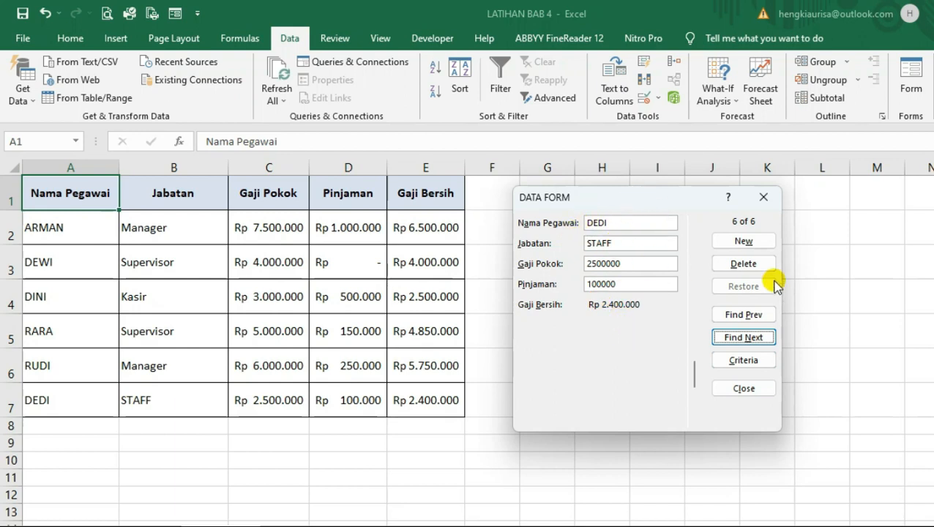
pyautogui.click(744, 264)
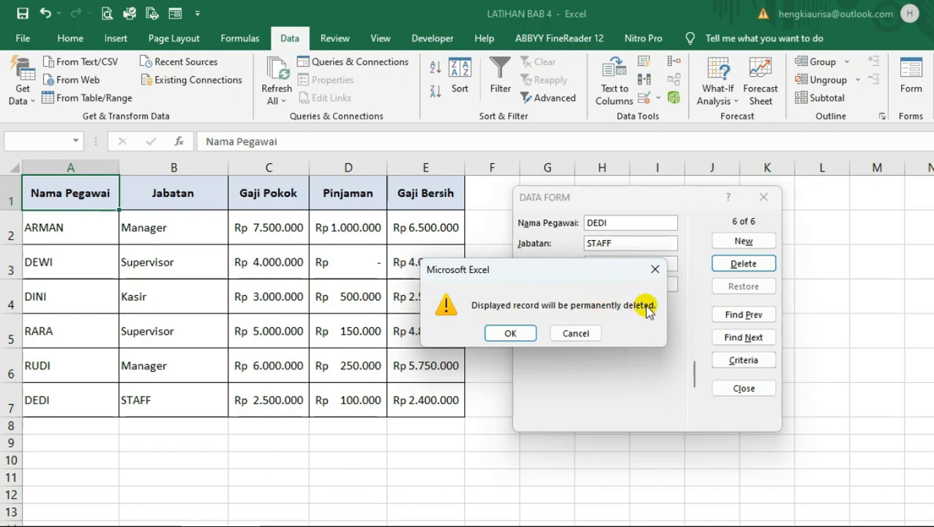
pyautogui.click(510, 333)
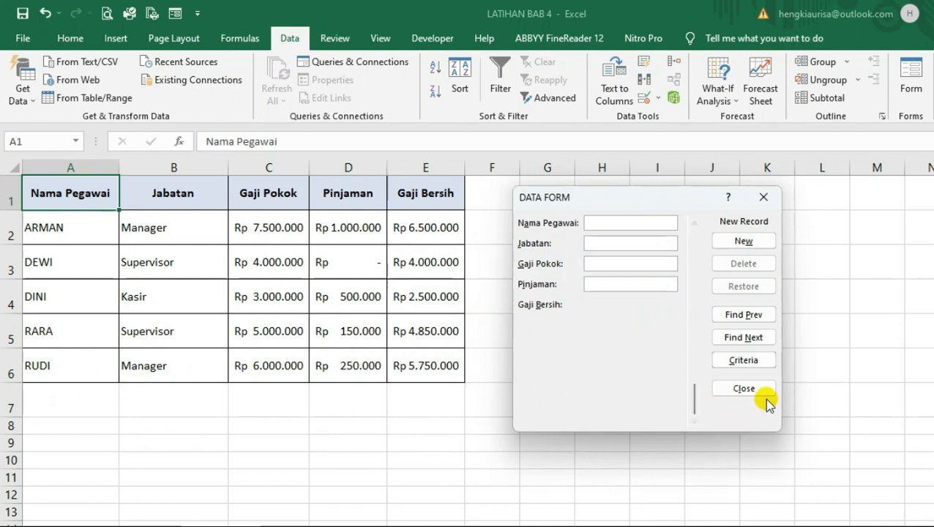
pyautogui.click(743, 389)
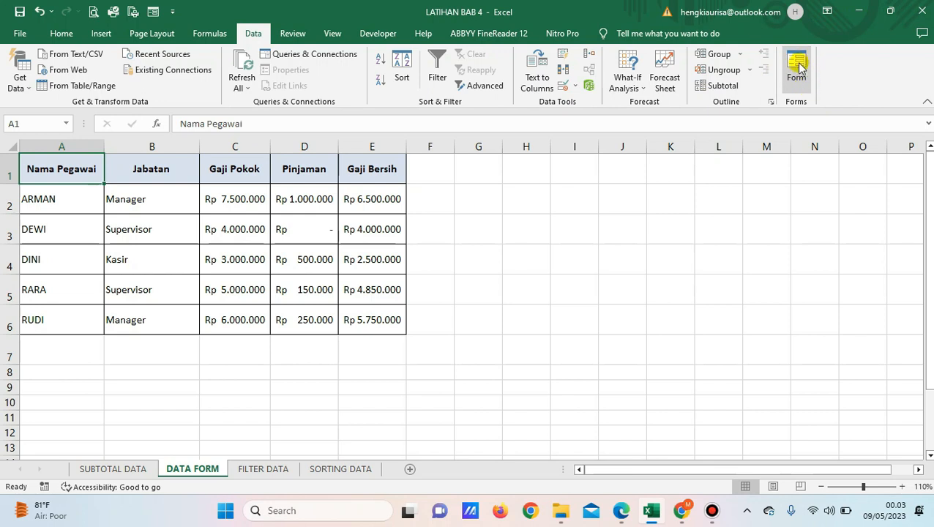
# Remove the custom Forms group from the ribbon's Data tab in the Excel options and apply the change
pyautogui.click(21, 34)
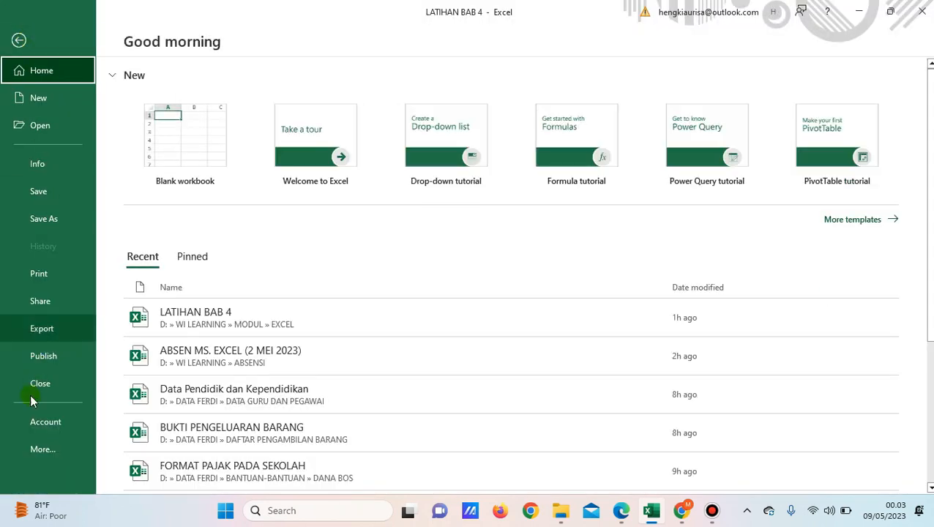
pyautogui.click(33, 449)
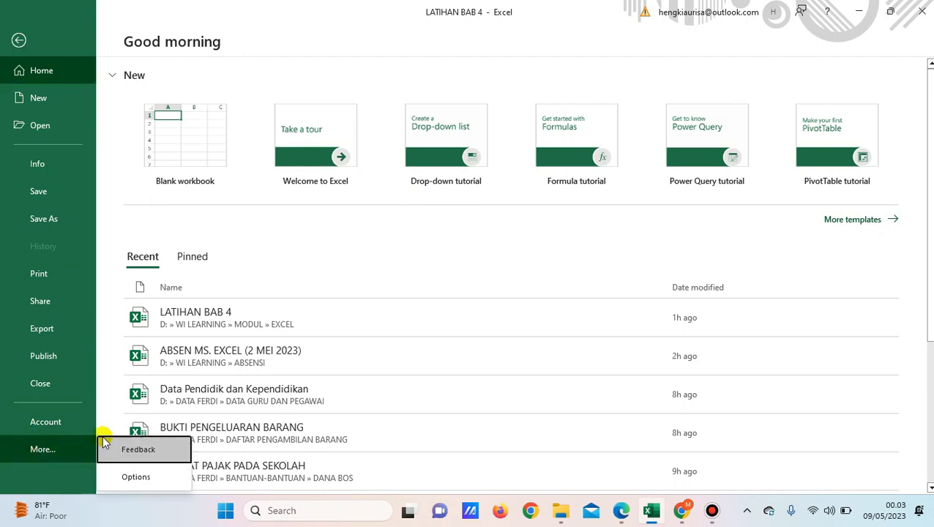
pyautogui.click(128, 477)
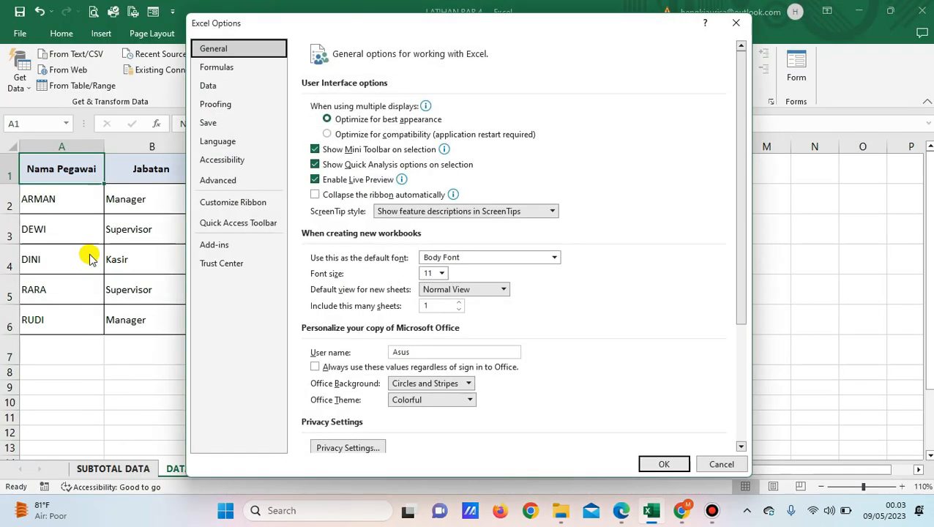
pyautogui.click(251, 209)
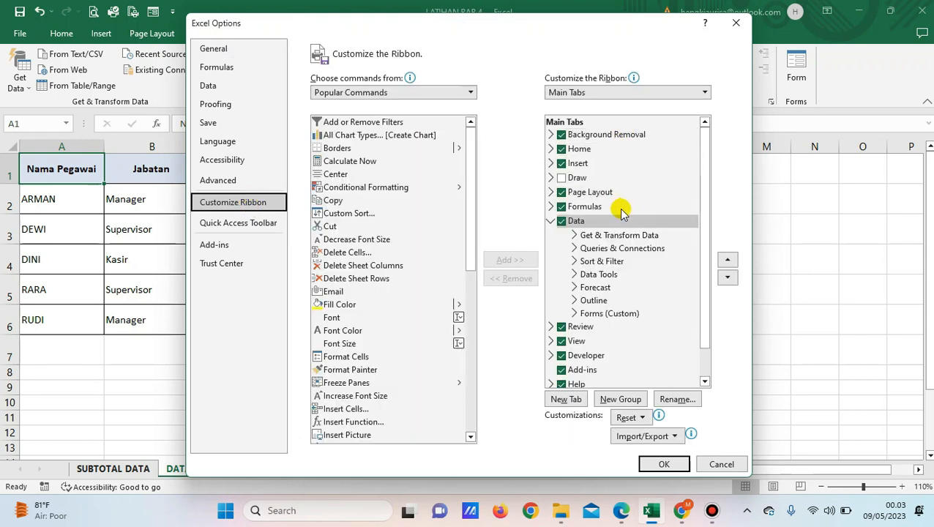
pyautogui.click(613, 316)
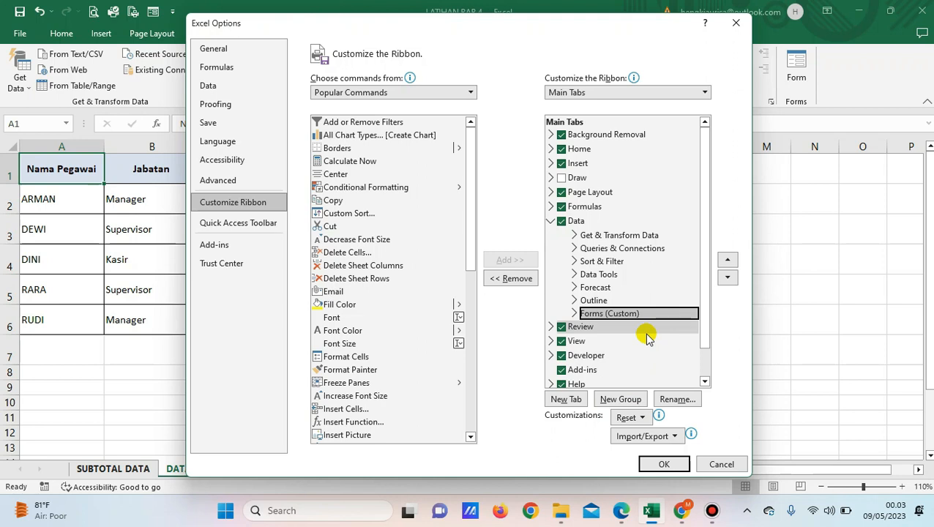
pyautogui.click(507, 281)
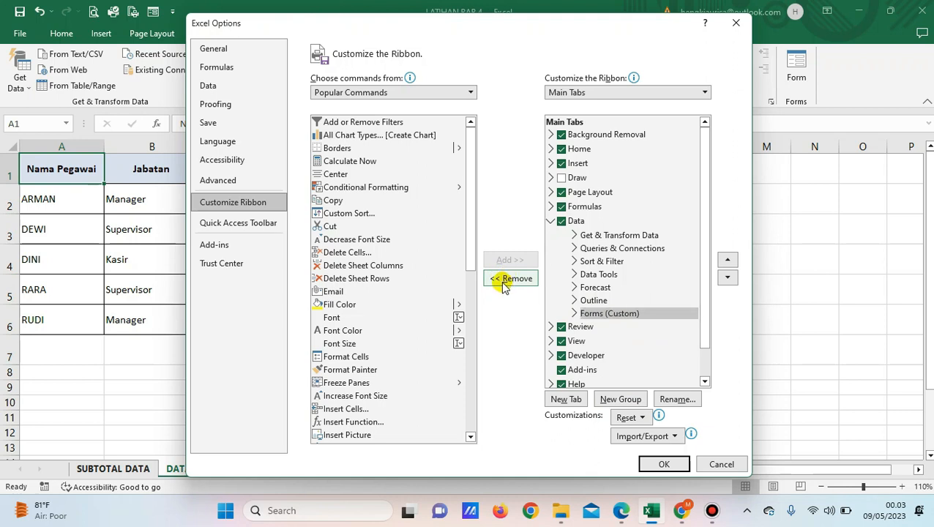
pyautogui.click(663, 464)
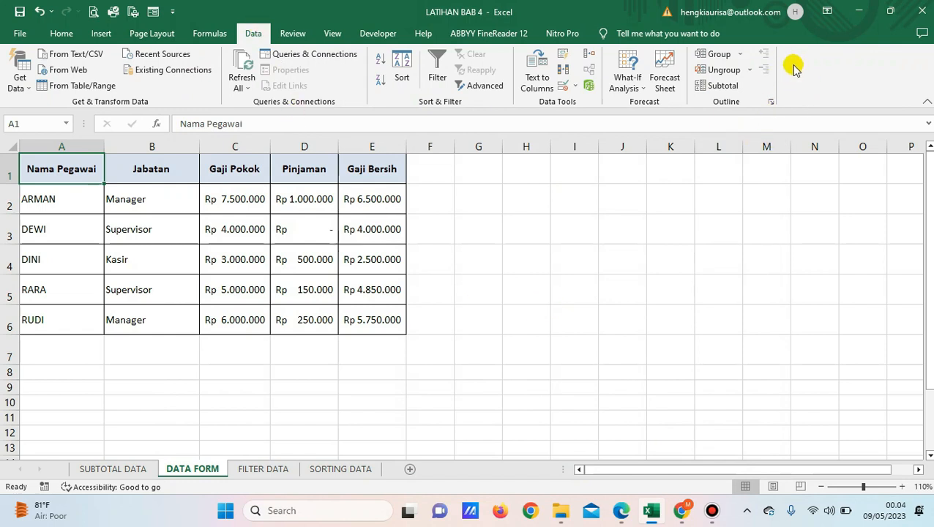
# Switch to the SUBTOTAL DATA sheet and look over the salary table in A1:E6
pyautogui.click(571, 260)
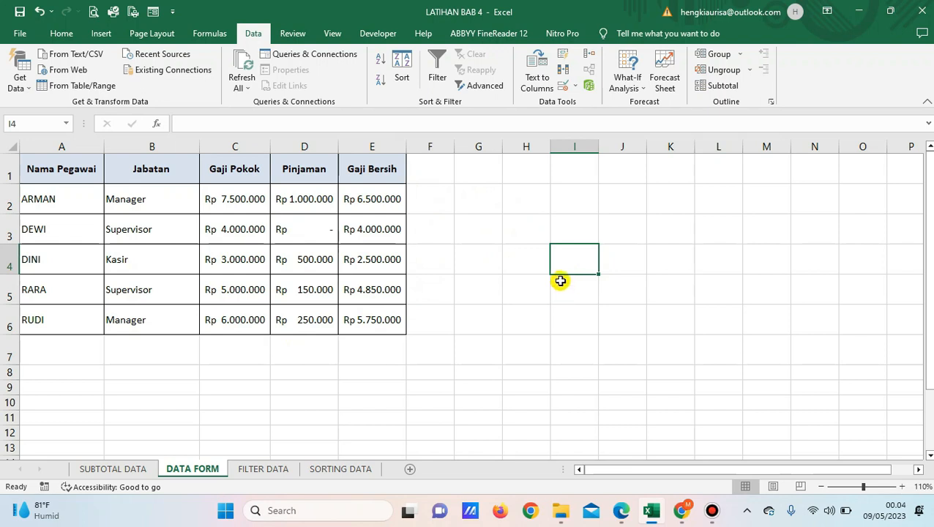
pyautogui.click(131, 470)
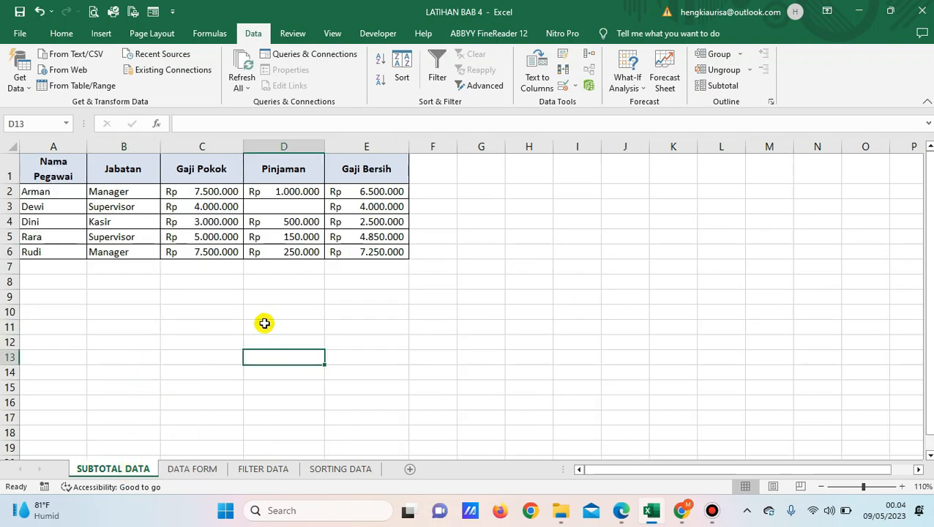
pyautogui.click(78, 238)
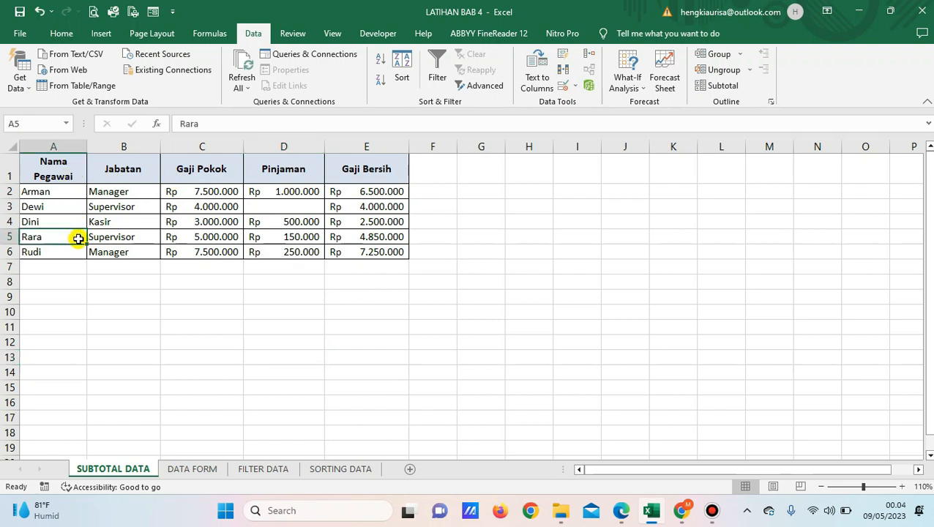
pyautogui.click(99, 256)
pyautogui.click(162, 300)
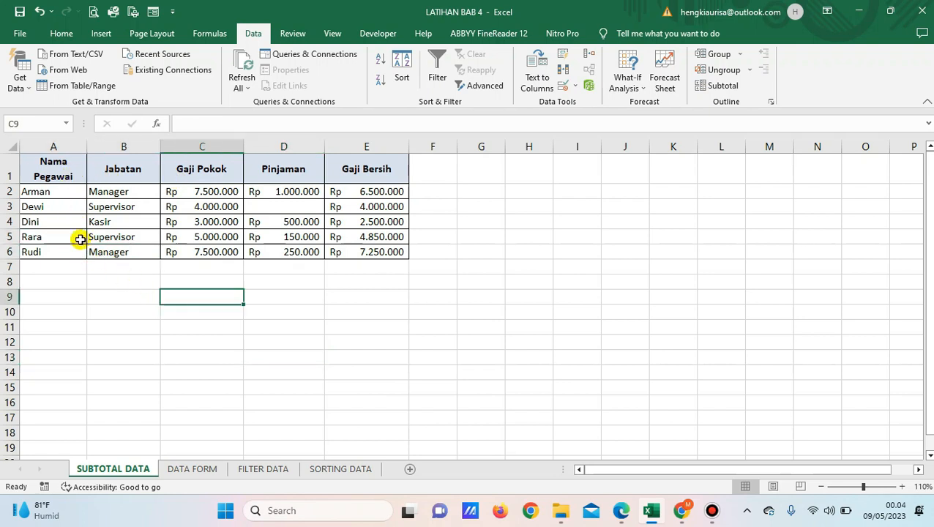
pyautogui.moveTo(64, 172); pyautogui.dragTo(337, 250)
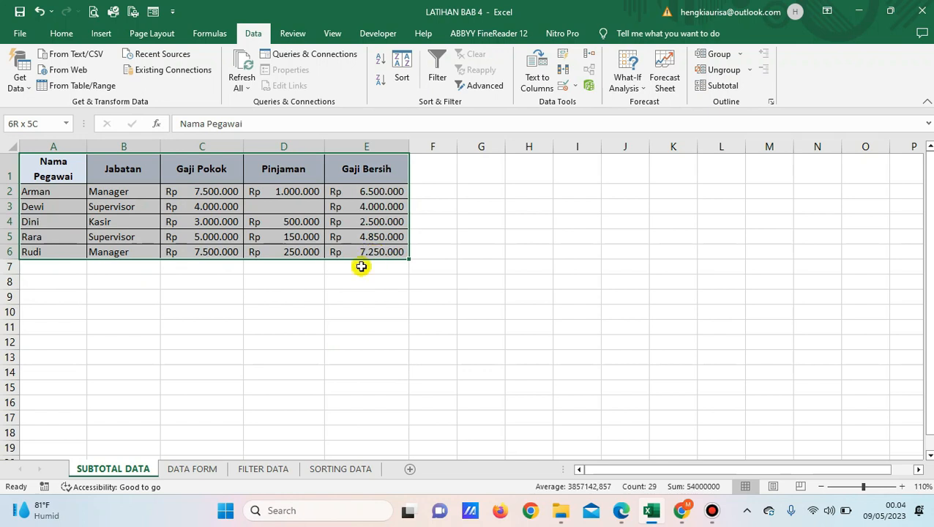
pyautogui.click(277, 314)
pyautogui.moveTo(38, 158); pyautogui.dragTo(376, 259)
pyautogui.click(211, 322)
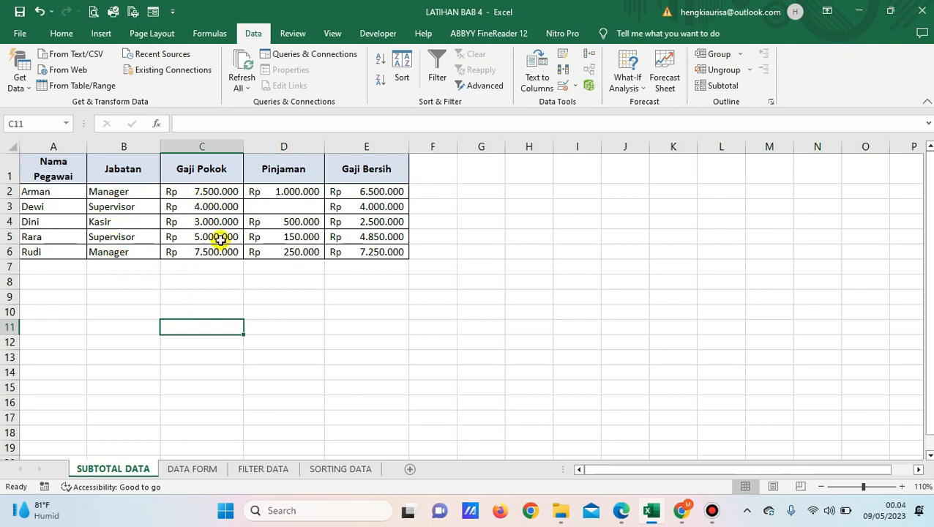
# Check the Gaji Pokok, Pinjaman and Gaji Bersih cells of the first employee row, including the net salary formula
pyautogui.click(228, 192)
pyautogui.click(296, 192)
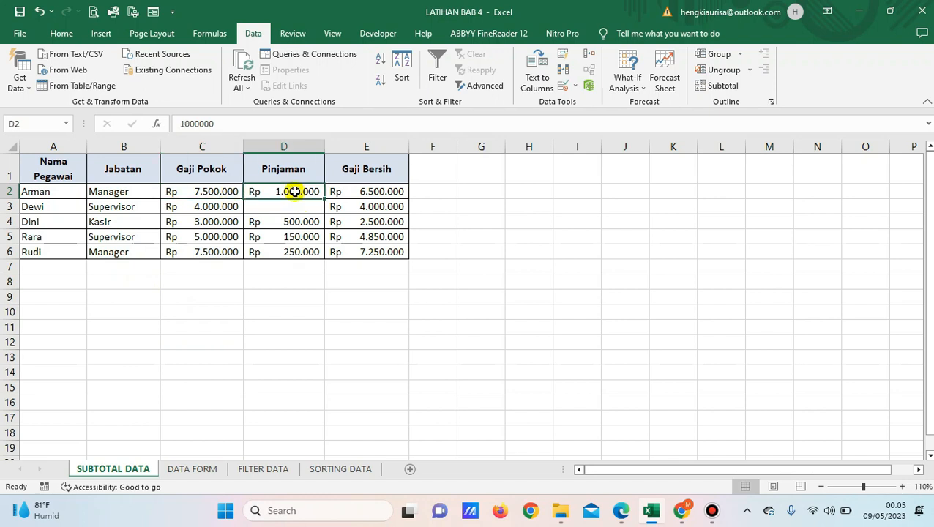
pyautogui.click(361, 192)
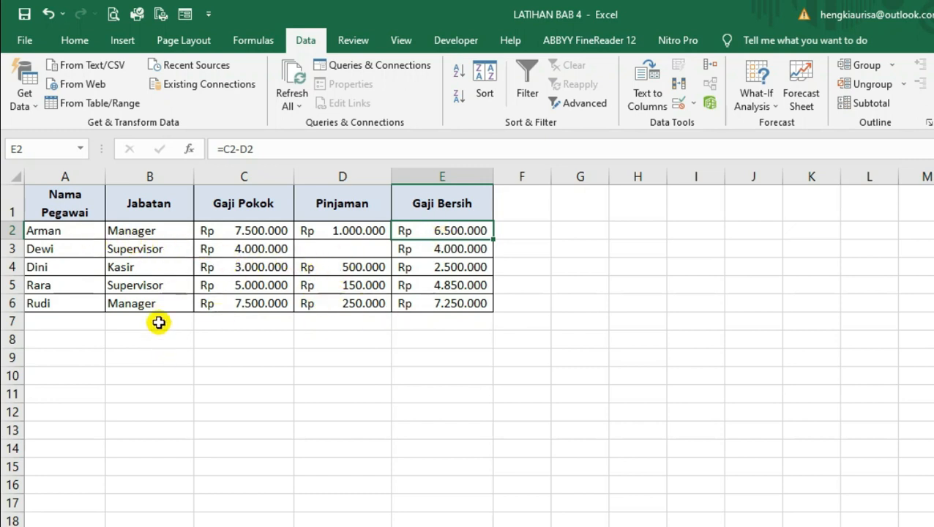
# Review the Subtotal dialog's options and available functions for the salary table, then close it without applying
pyautogui.click(84, 236)
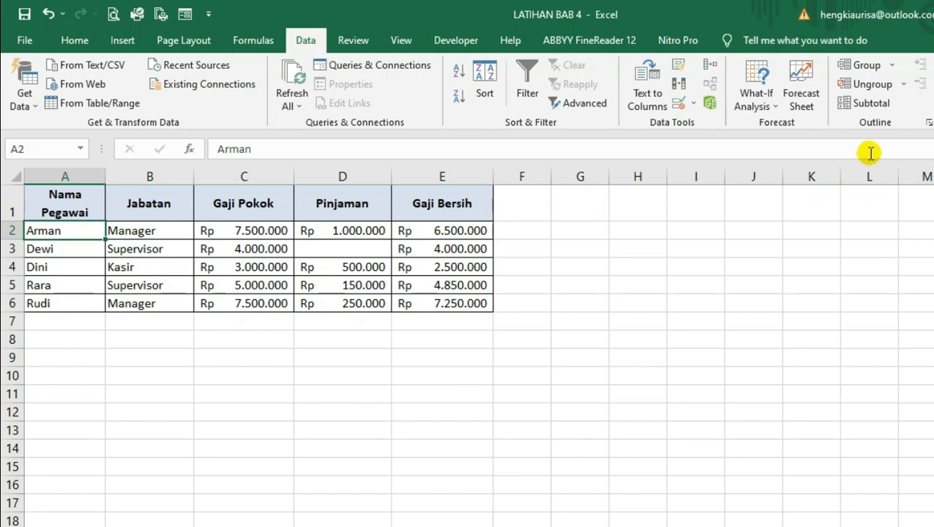
pyautogui.click(865, 104)
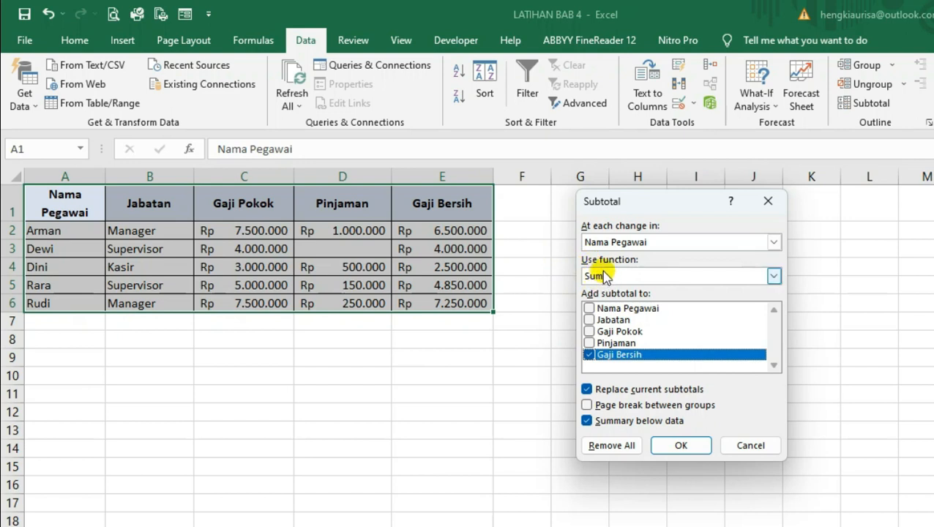
pyautogui.click(772, 276)
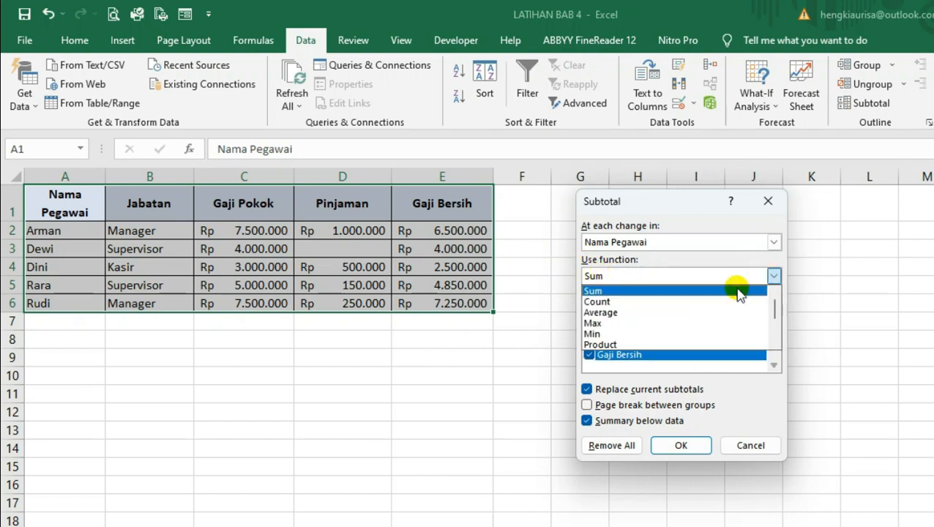
pyautogui.click(636, 277)
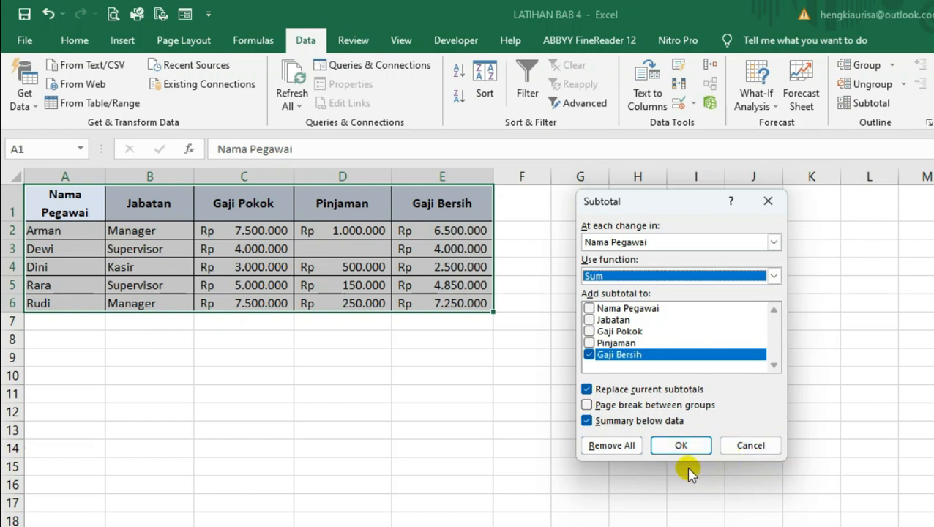
pyautogui.click(767, 208)
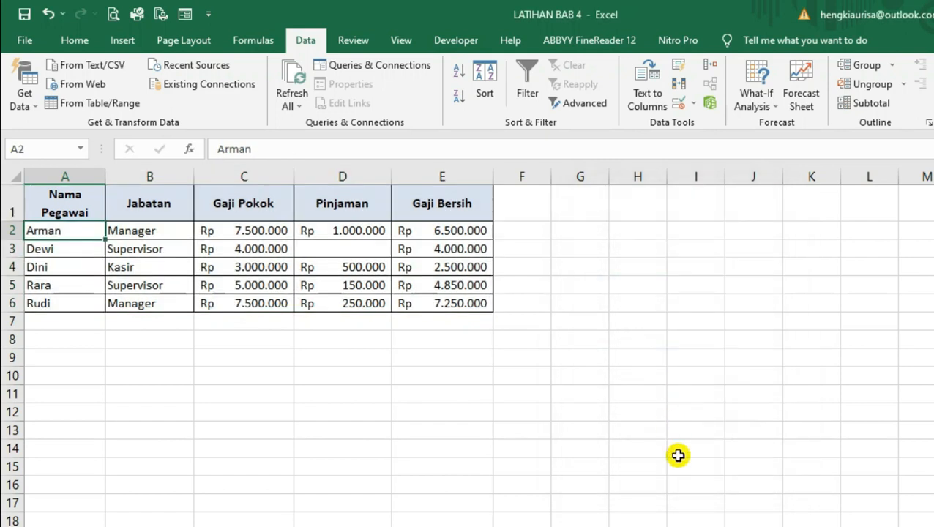
pyautogui.click(439, 466)
# Add subtotals to the salary table at each change in Nama Pegawai, using Sum on Gaji Bersih, with the summary below the data
pyautogui.click(57, 232)
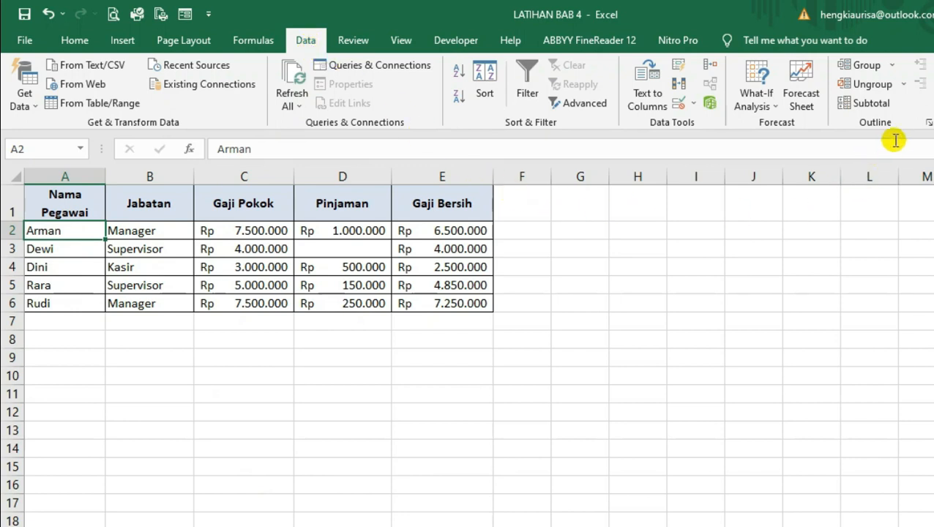
pyautogui.click(865, 105)
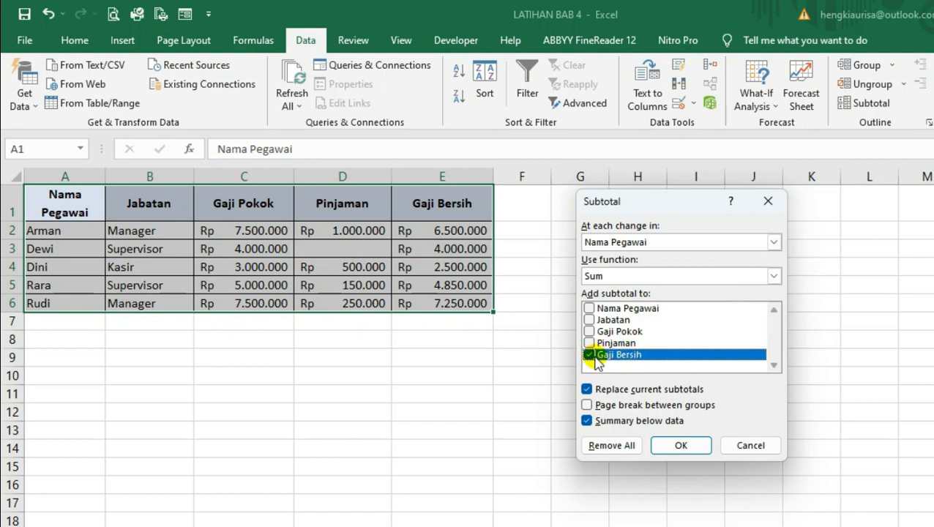
pyautogui.click(680, 445)
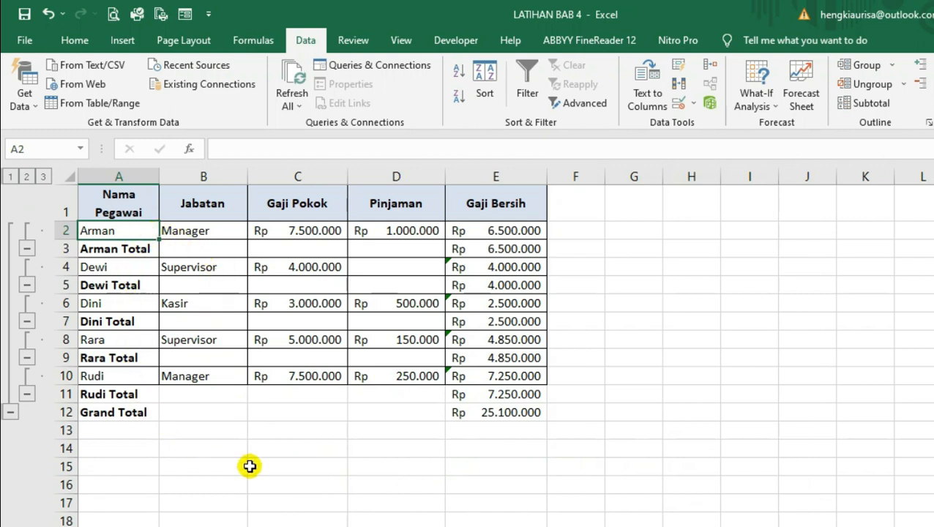
# Examine the subtotal formulas in the Gaji Bersih column for the first and last employees and the grand total
pyautogui.click(501, 247)
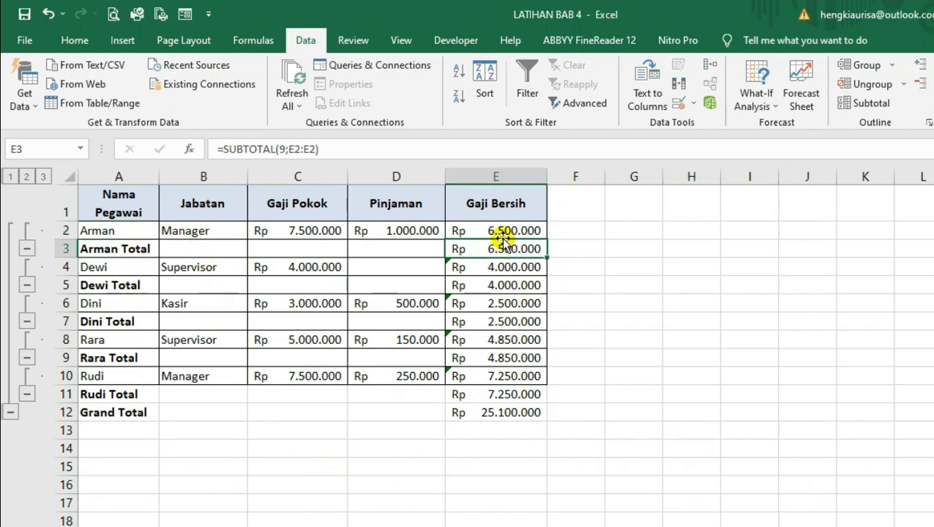
pyautogui.click(502, 230)
pyautogui.click(505, 249)
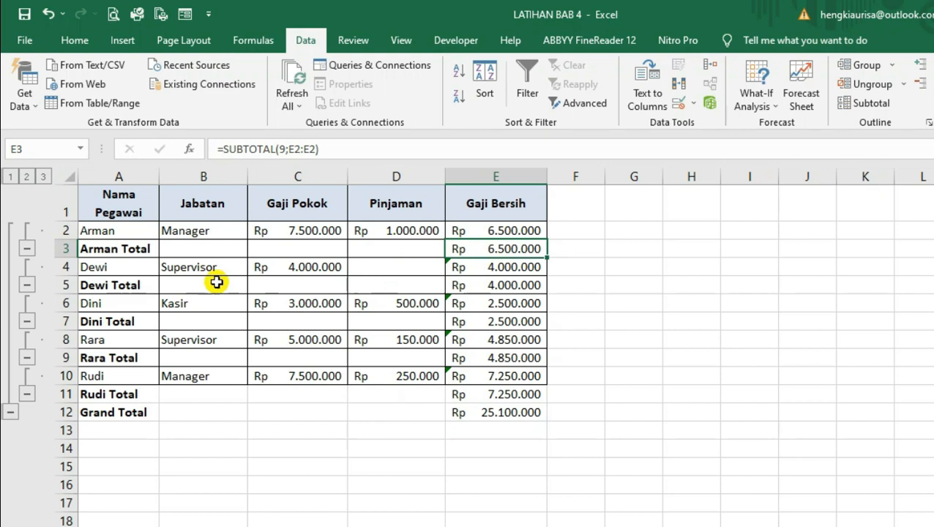
pyautogui.click(134, 250)
pyautogui.click(479, 250)
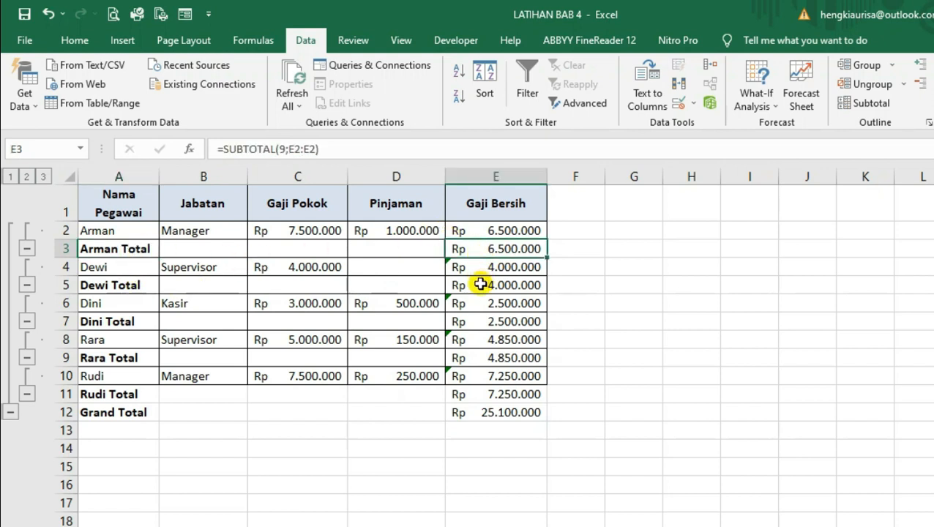
pyautogui.click(480, 394)
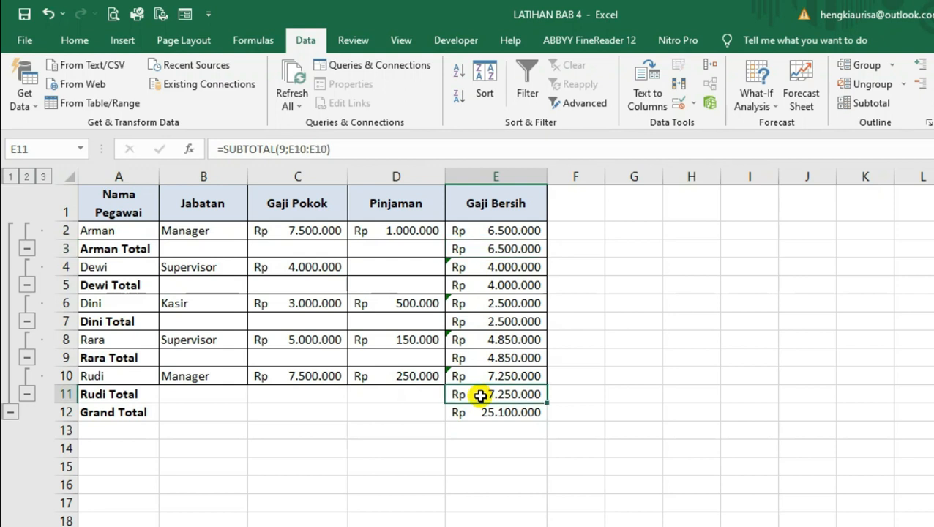
pyautogui.click(478, 412)
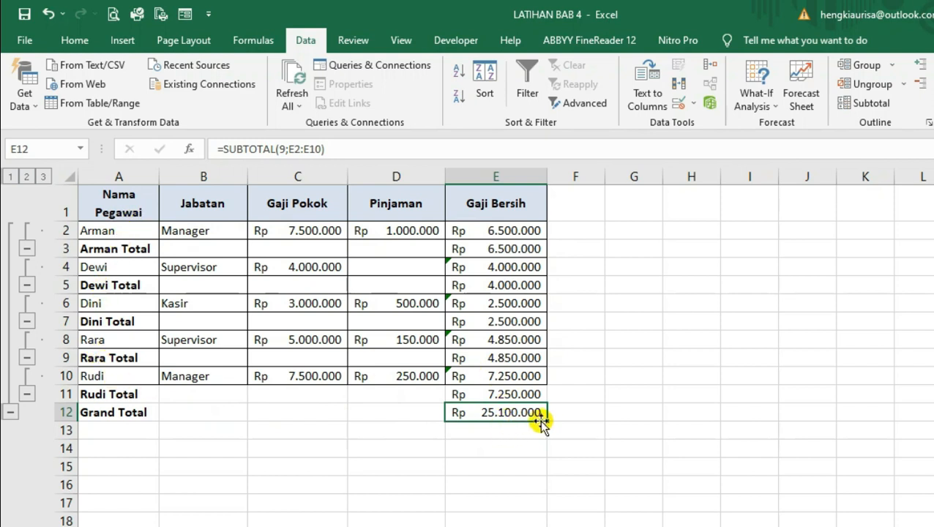
pyautogui.click(489, 434)
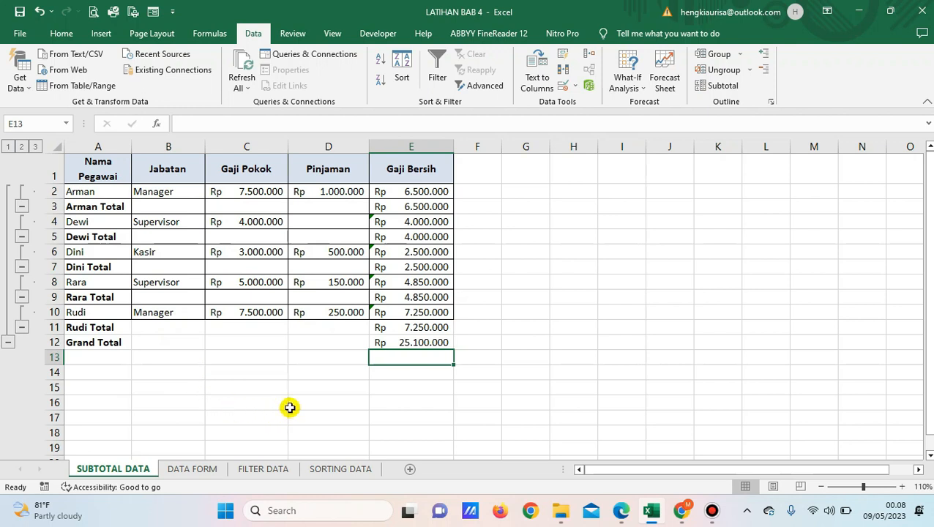
# Review the SORTING DATA, FILTER DATA and DATA FORM sheets in turn and return to SUBTOTAL DATA
pyautogui.click(336, 470)
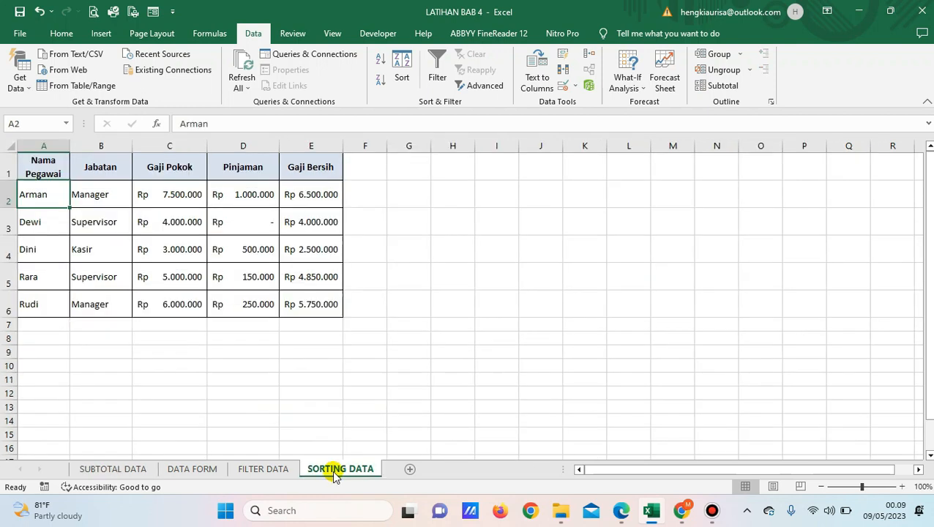
pyautogui.click(282, 472)
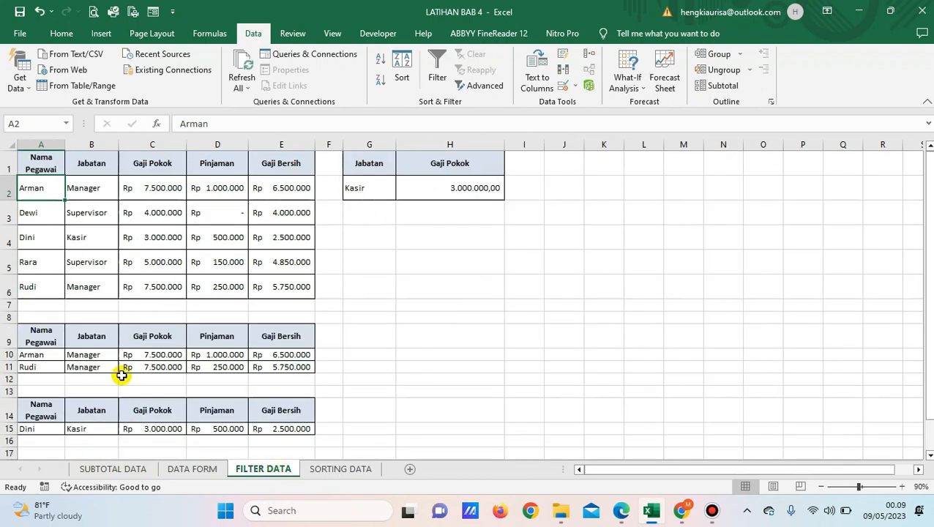
pyautogui.click(179, 474)
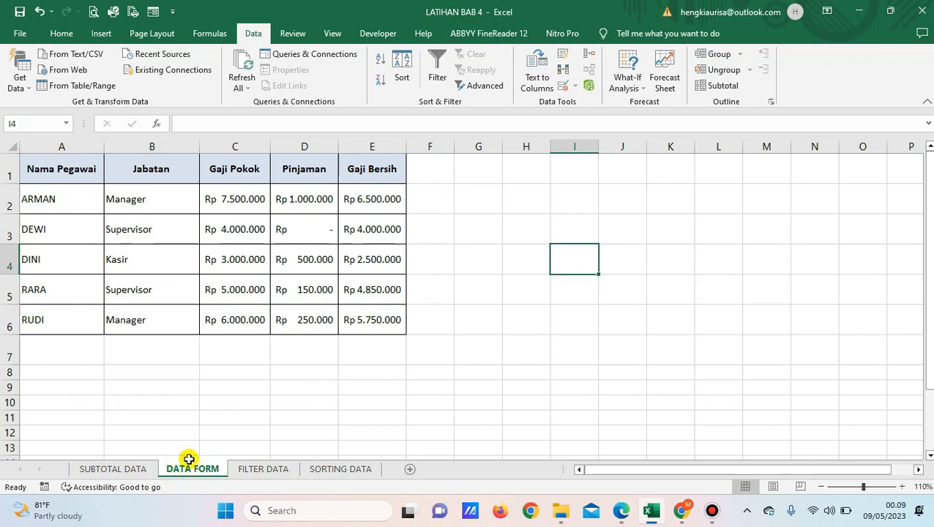
pyautogui.click(138, 474)
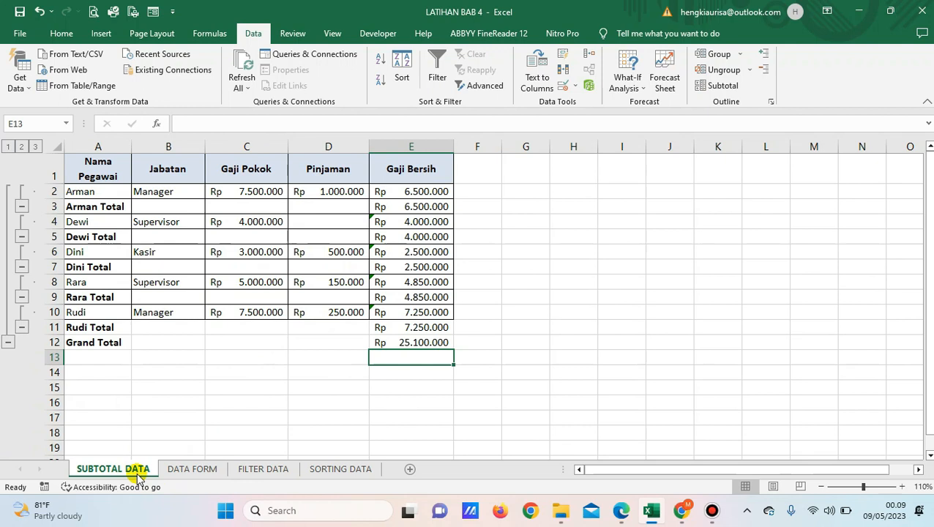